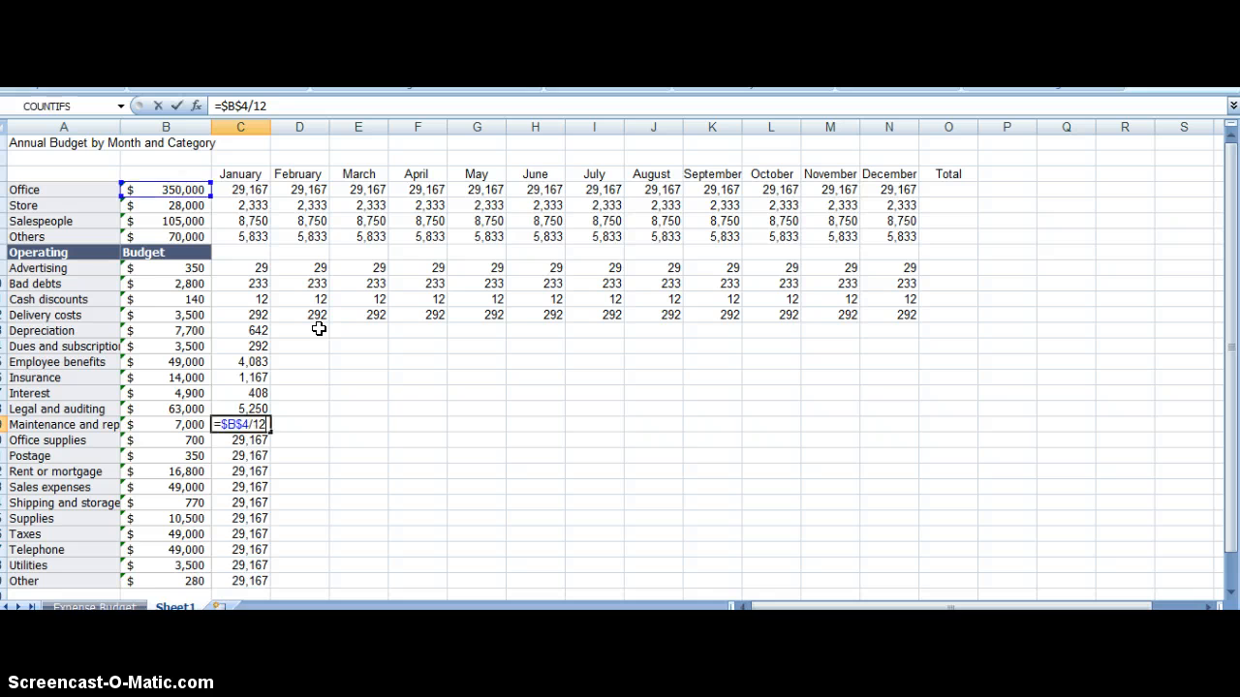
Change the January formula for Maintenance and repairs in C19 to =$B$19/12
key("Left")
key("Left")
type("19")
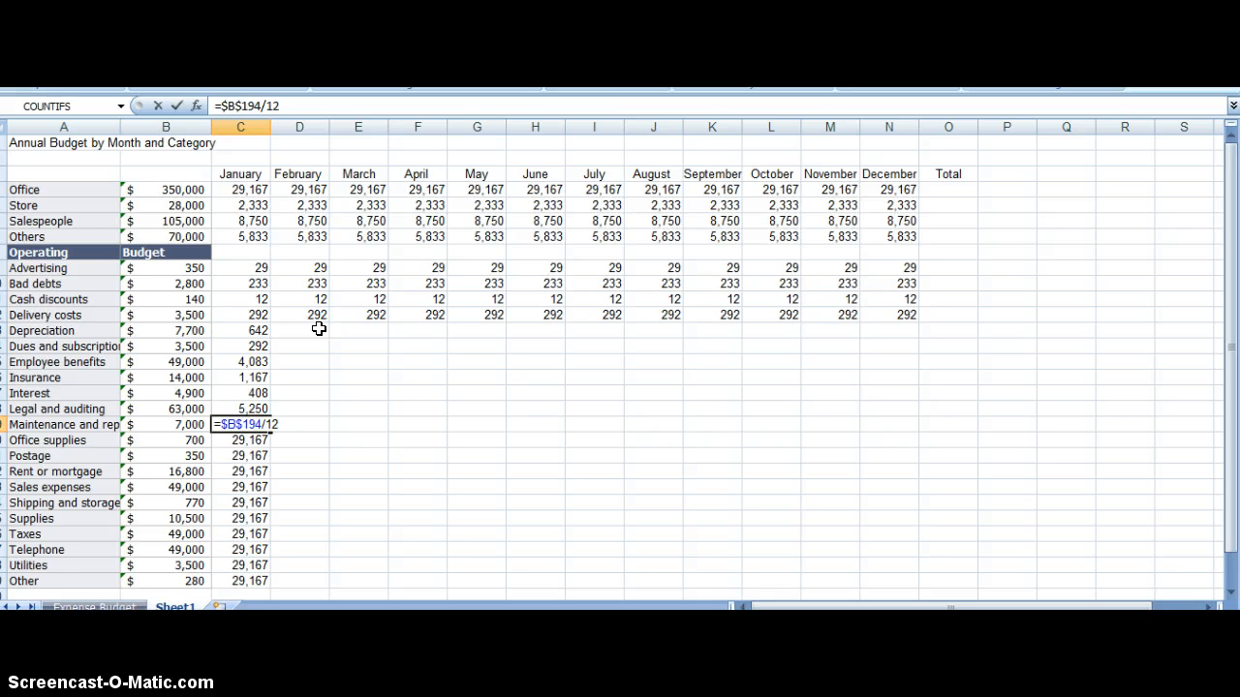
key("Delete")
key("Return")
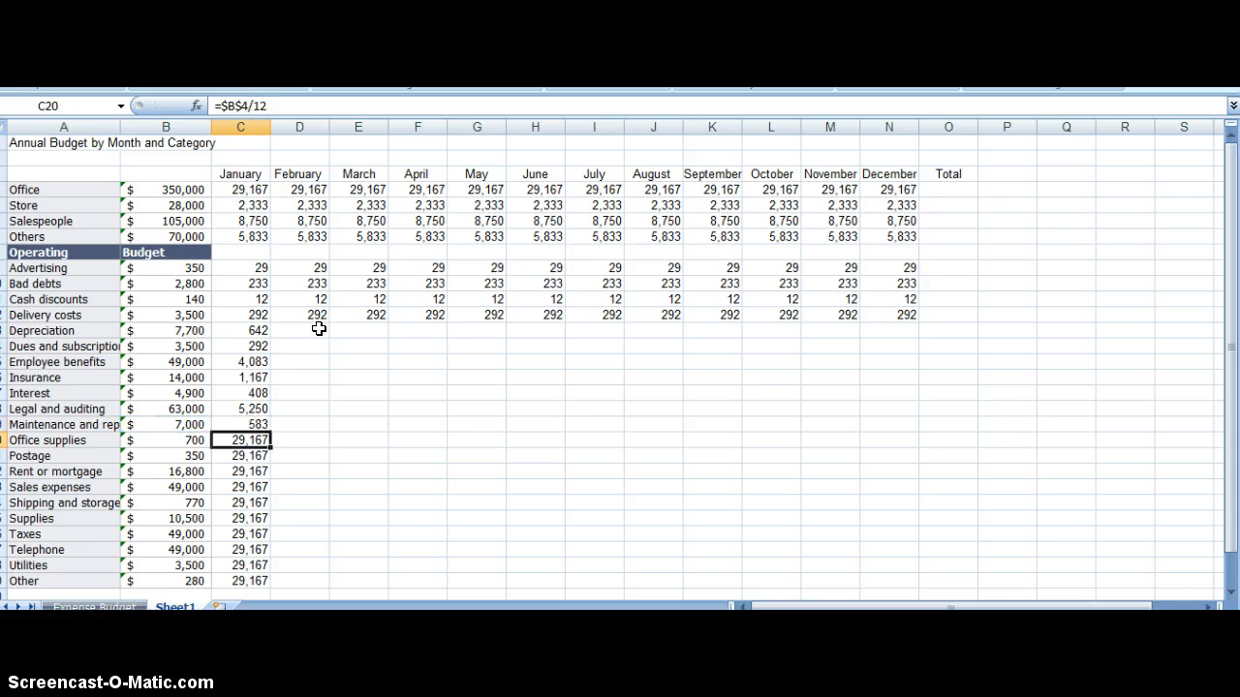
Change the January formula for Office supplies in C20 to =$B$20/12
key("F2")
key("Left")
key("Left")
key("Left")
key("Left")
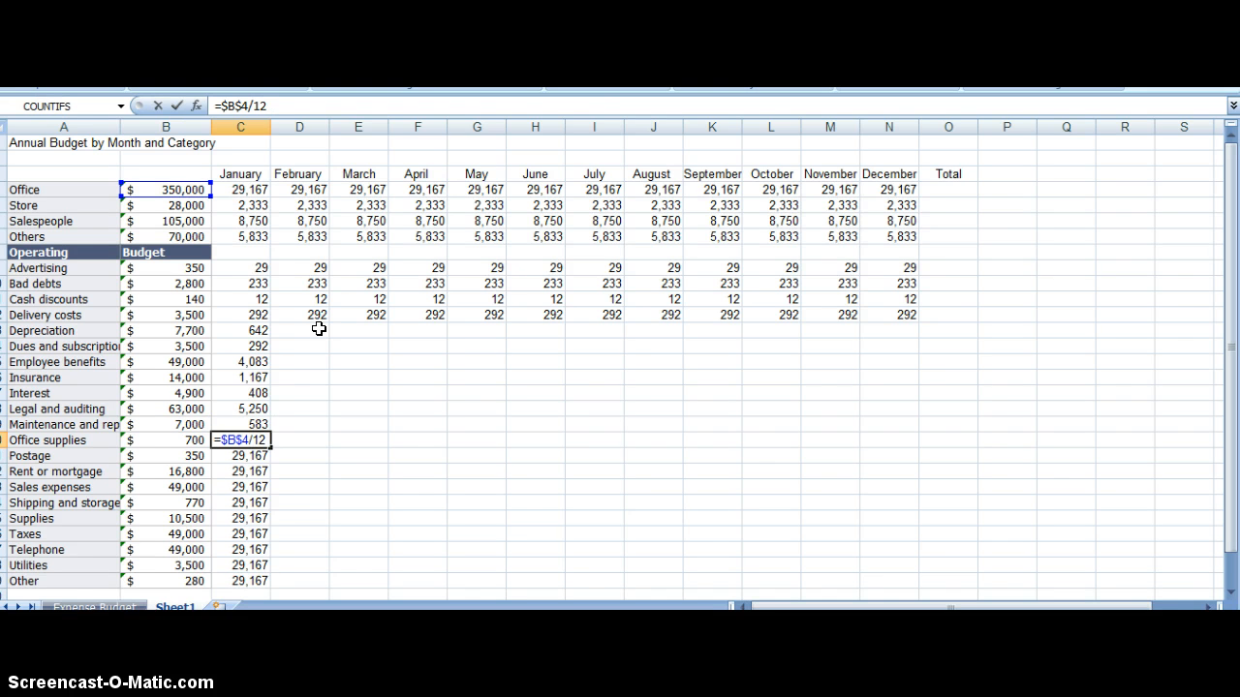
key("Delete")
type("20")
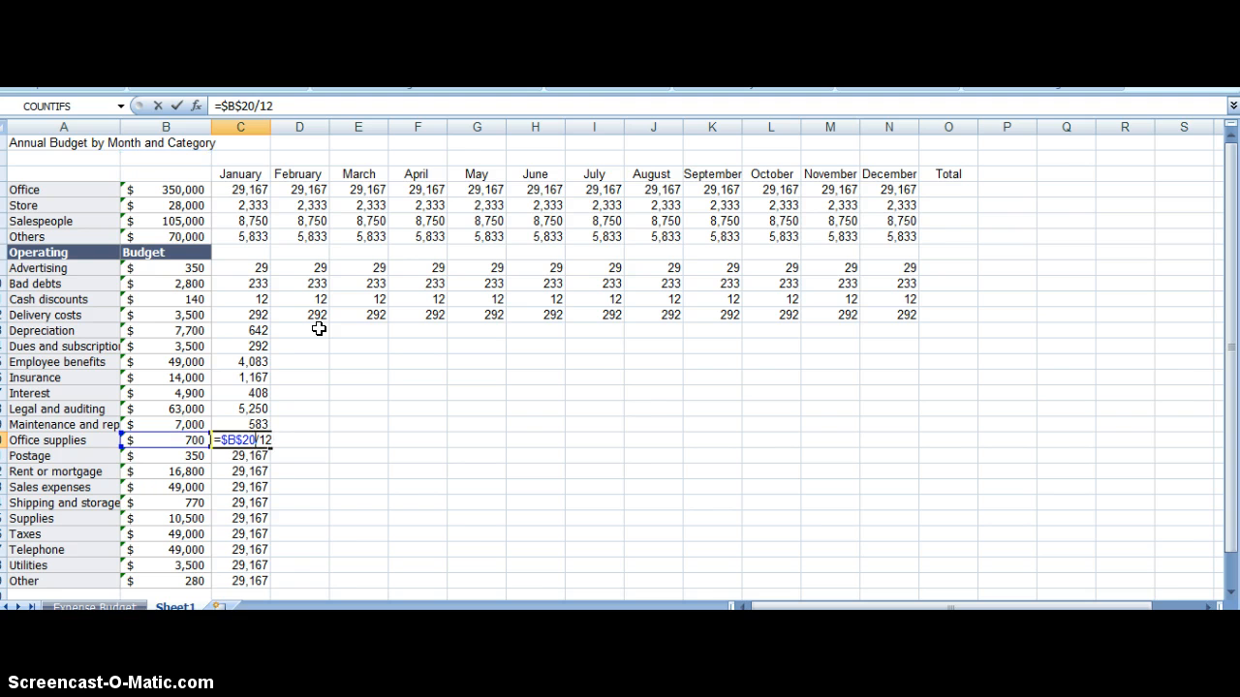
key("Return")
Copy the January Office supplies formula down to the rows from Postage through Other, C21 to C29
key("Up")
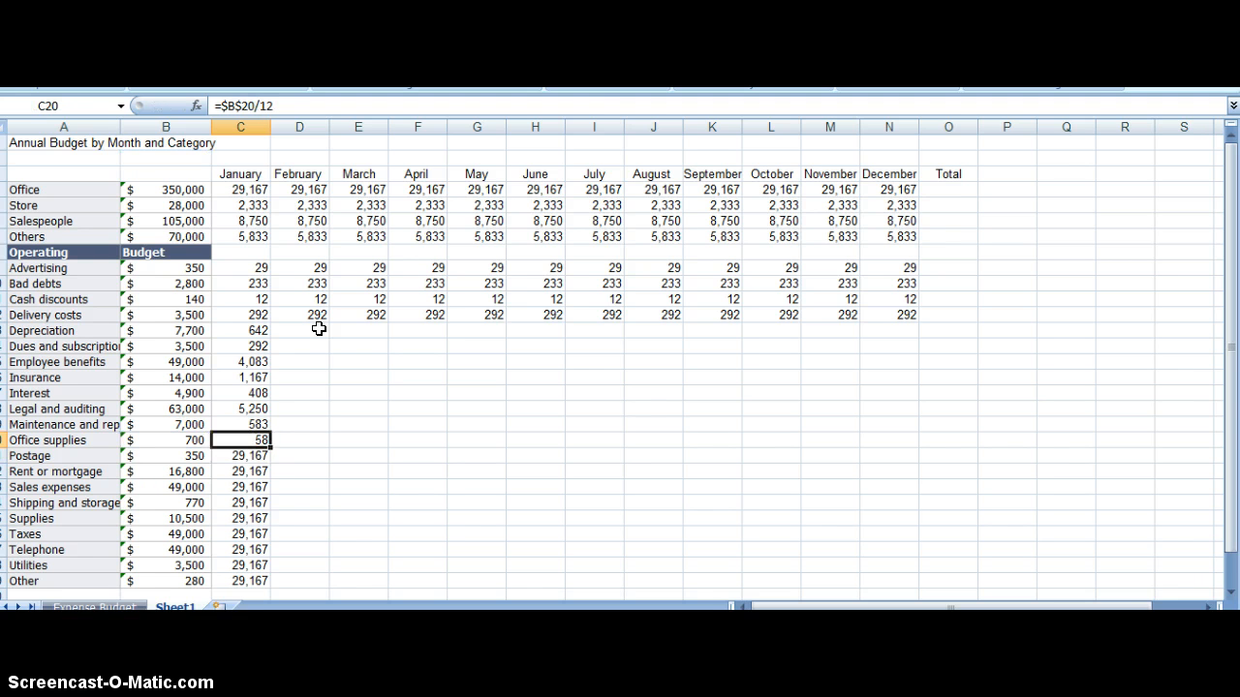
key("ctrl+c")
key("Down")
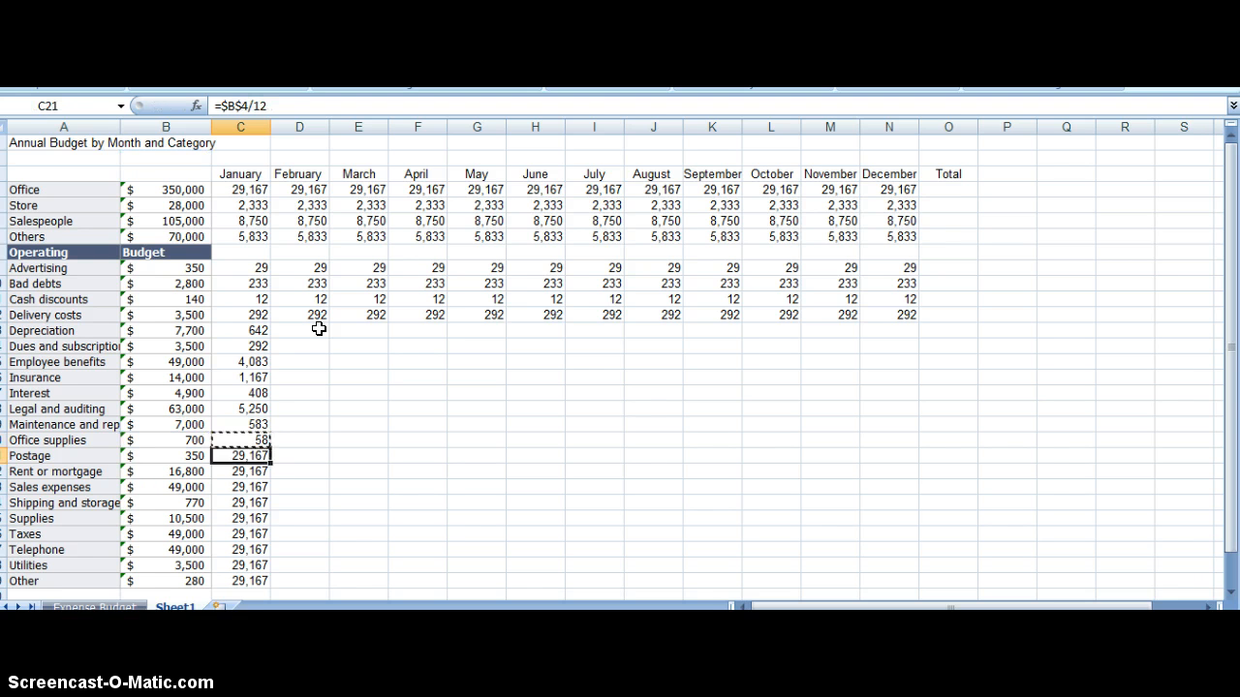
key("shift+Down")
key("shift+Down")
key("shift+Down")
key("shift+Down")
key("shift+Down")
key("shift+Down")
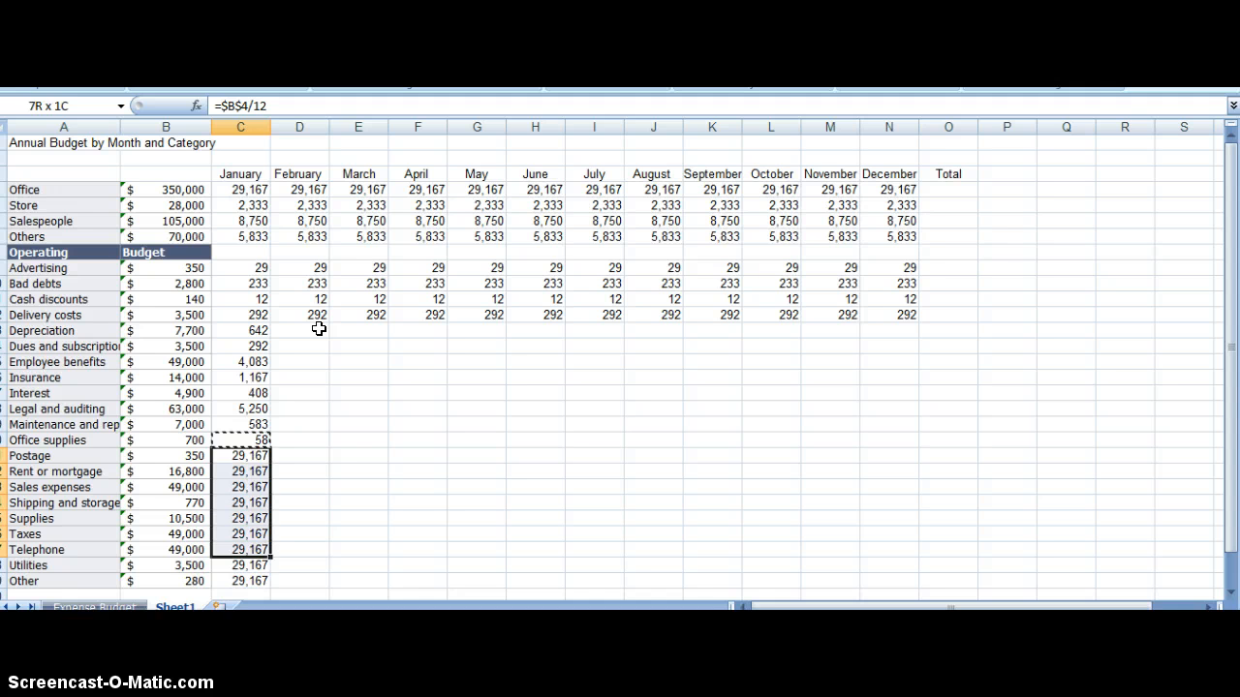
key("shift+Down")
key("shift+Down")
key("Return")
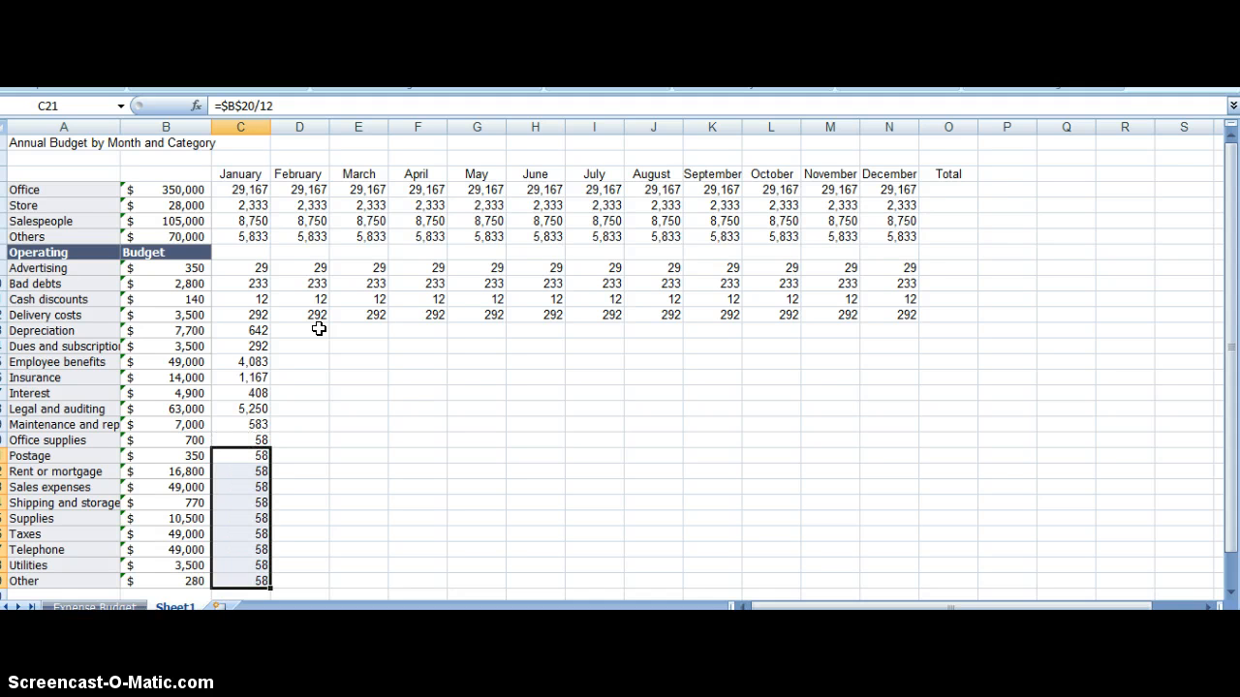
Change the January formula for Postage in C21 to =$B$21/12
key("Up")
key("Down")
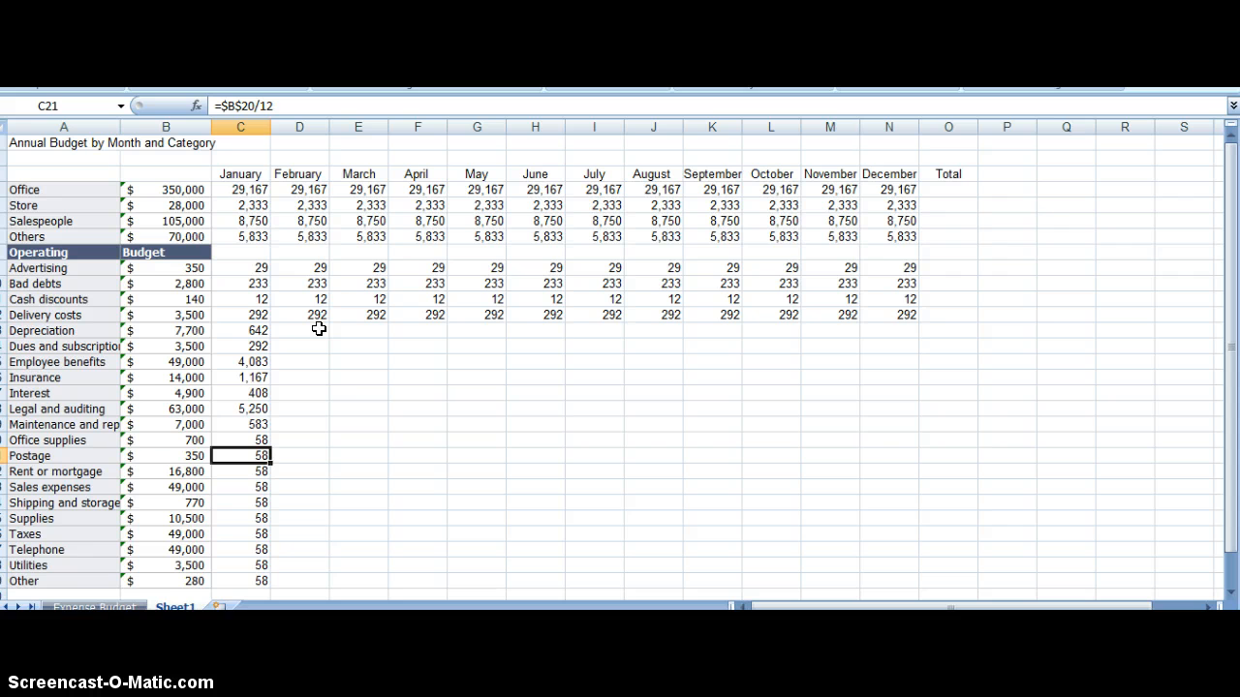
key("F2")
key("Left")
key("Left")
key("Left")
key("Left")
key("Delete")
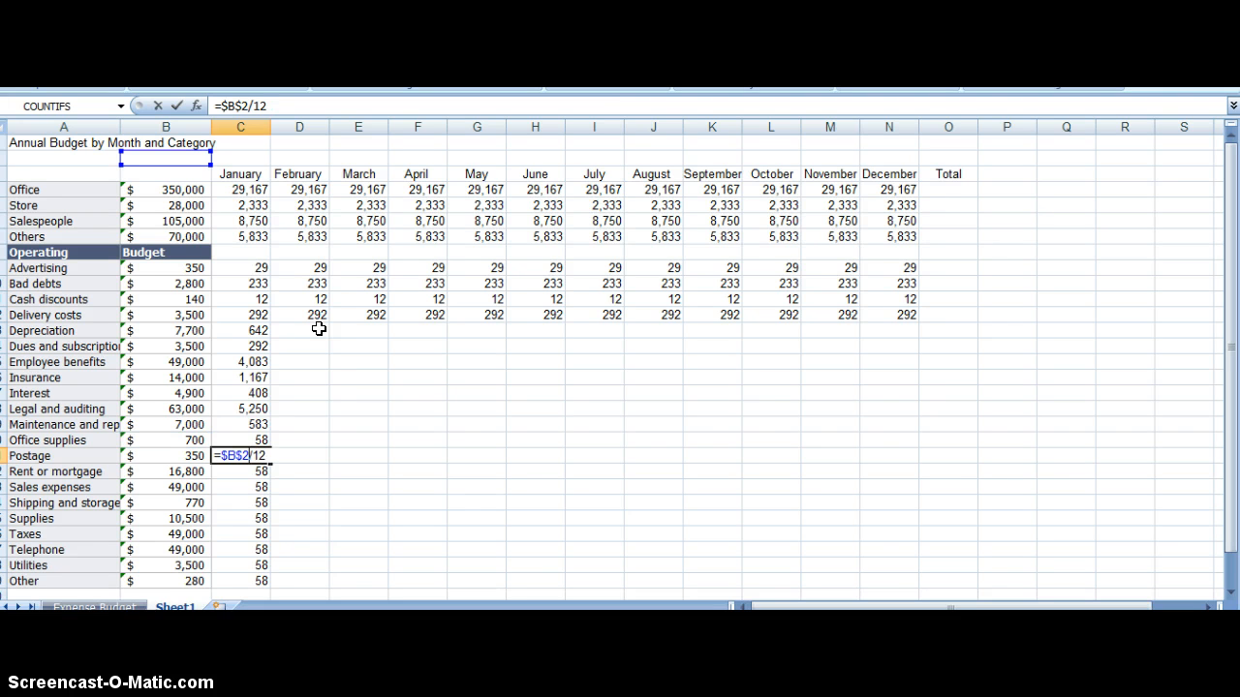
type("1")
key("Return")
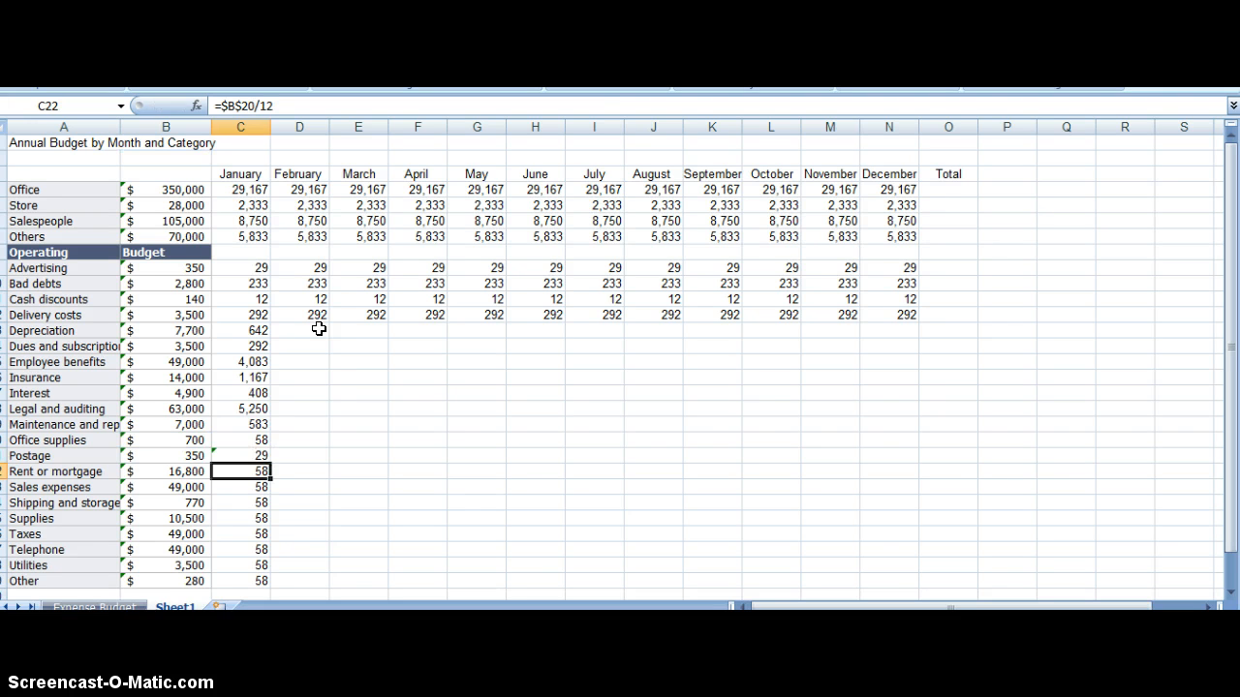
Change the January formula for Rent or mortgage in C22 to =$B$22/12
key("F2")
key("Left")
key("Left")
key("Left")
key("Left")
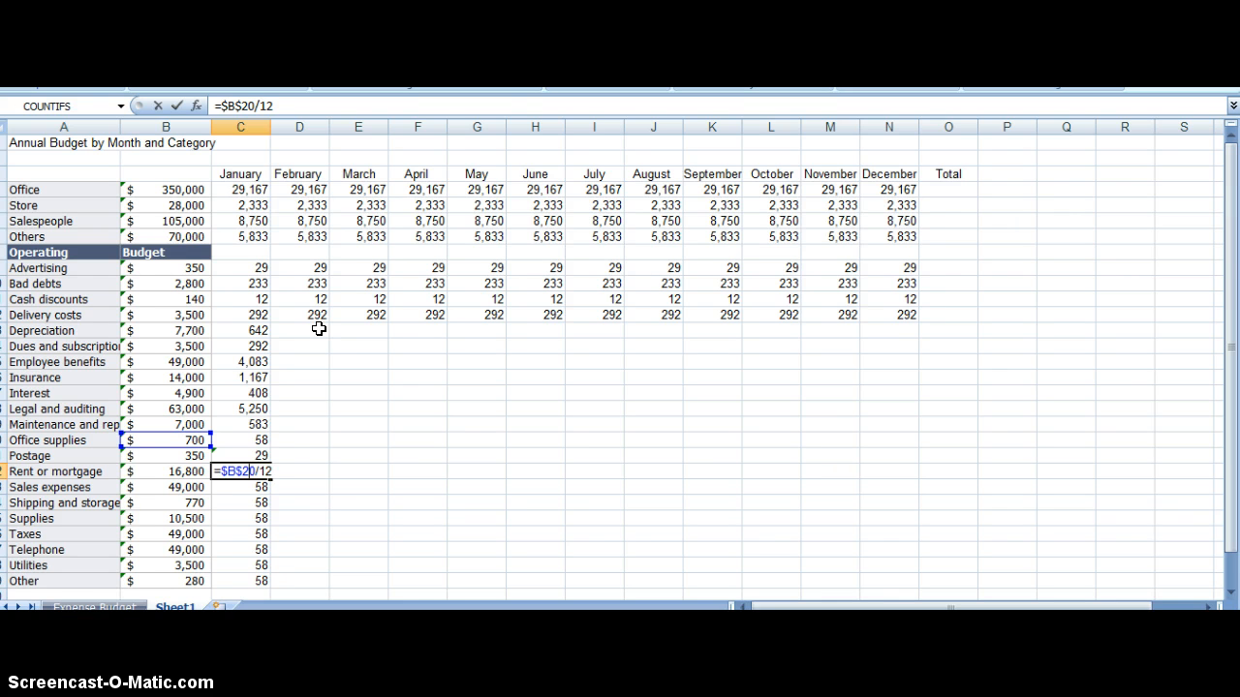
key("Delete")
type("2")
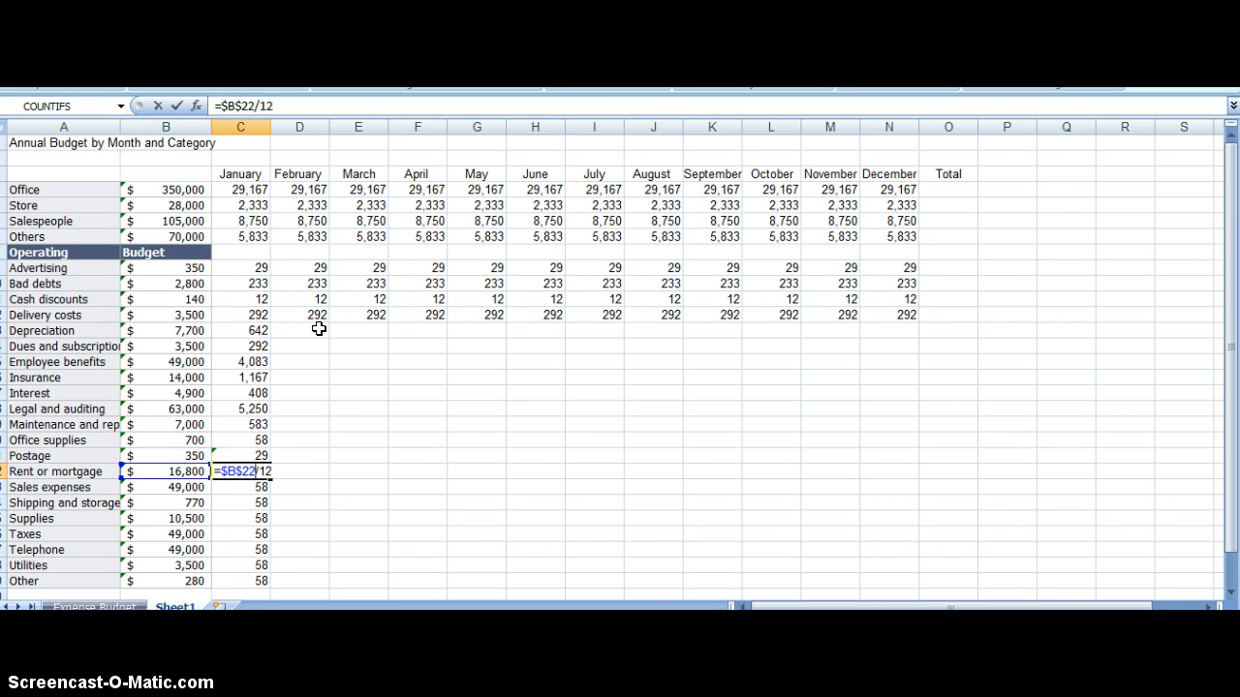
key("Return")
Change the January formula for Sales expenses in C23 to =$B$23/12
key("F2")
key("Left")
key("Left")
key("Left")
key("Left")
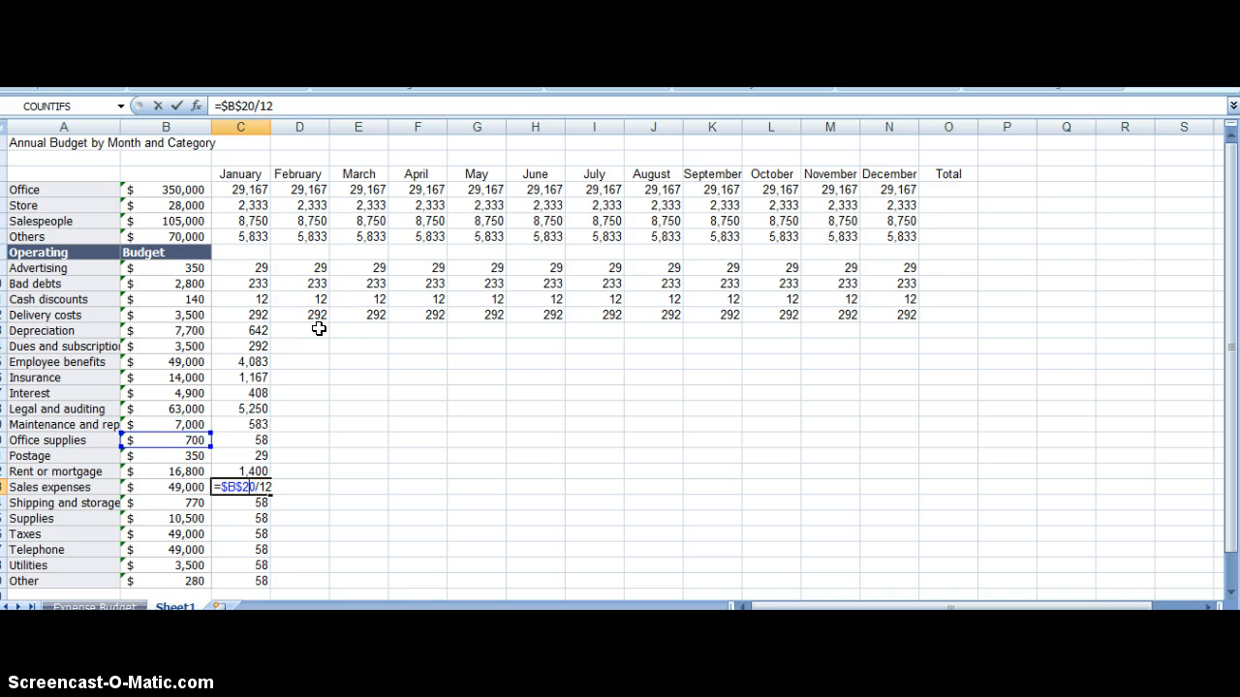
type("3")
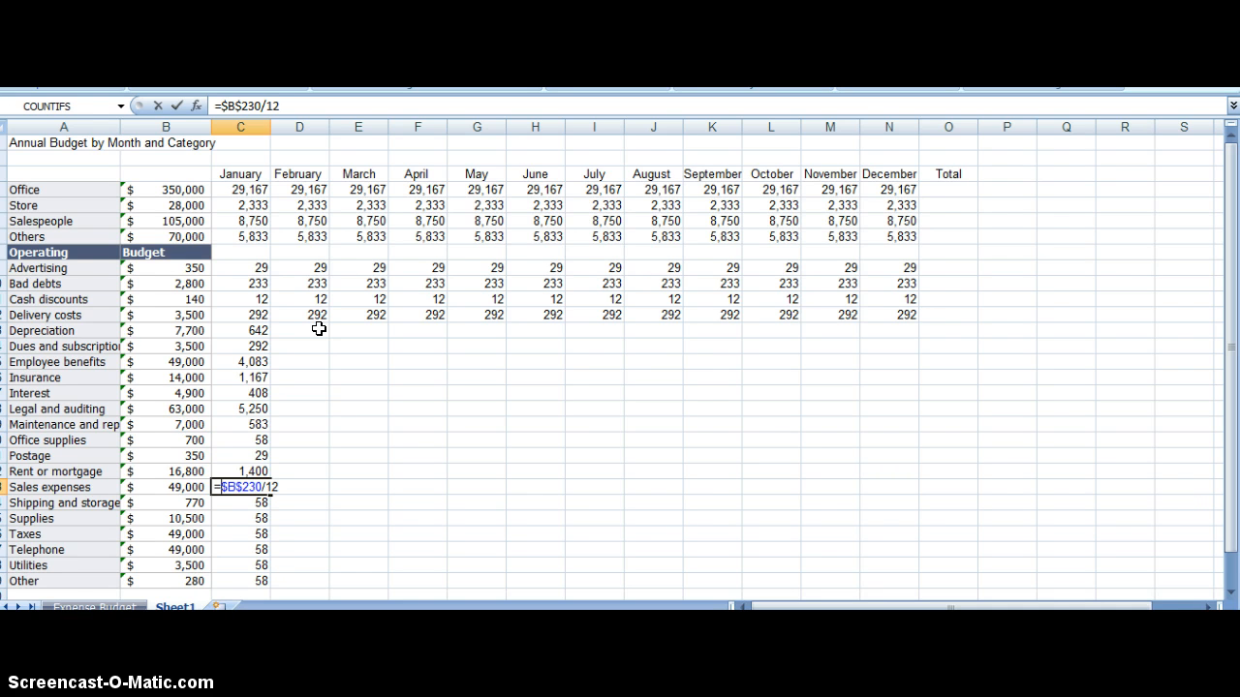
key("Delete")
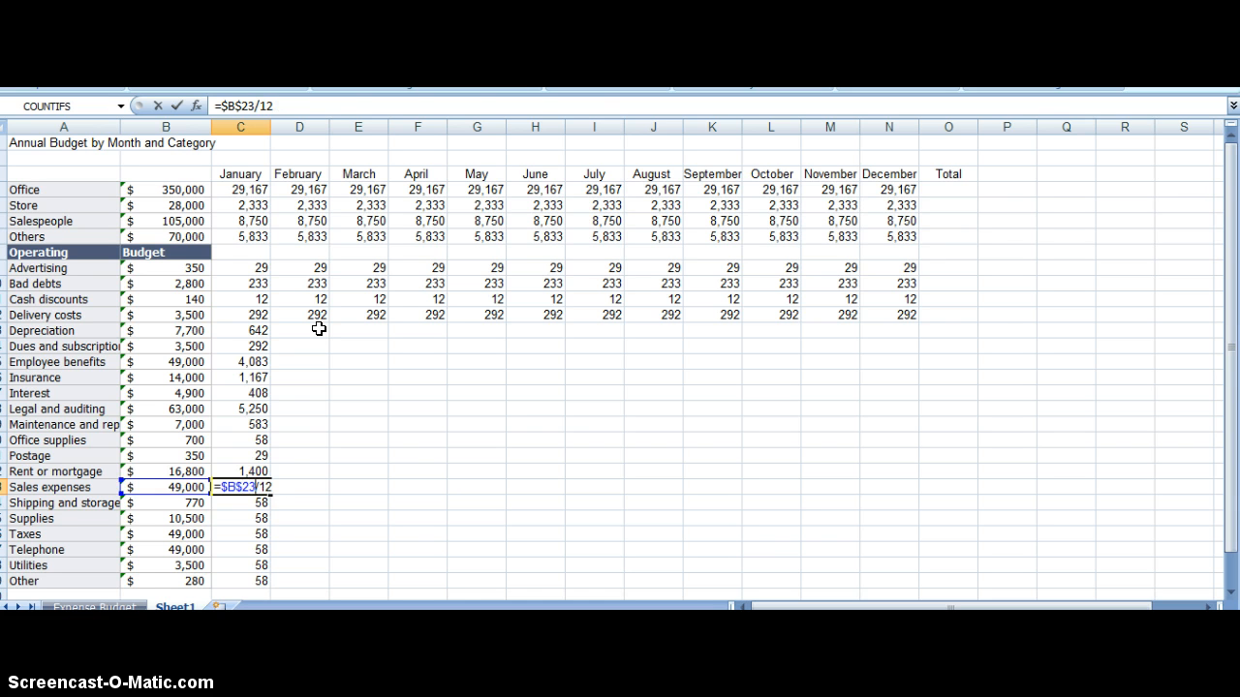
key("Return")
Change the January formula for Shipping and storage in C24 to =$B$24/12
key("F2")
key("Left")
key("Left")
key("Left")
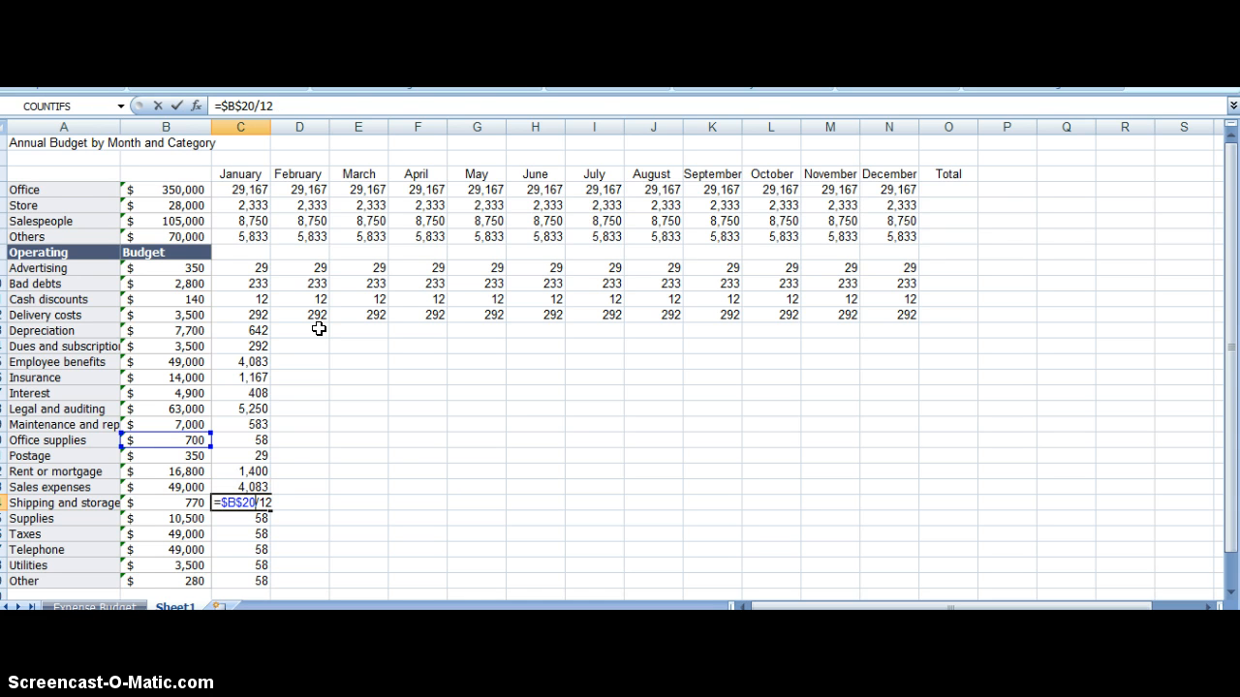
key("BackSpace")
type("4")
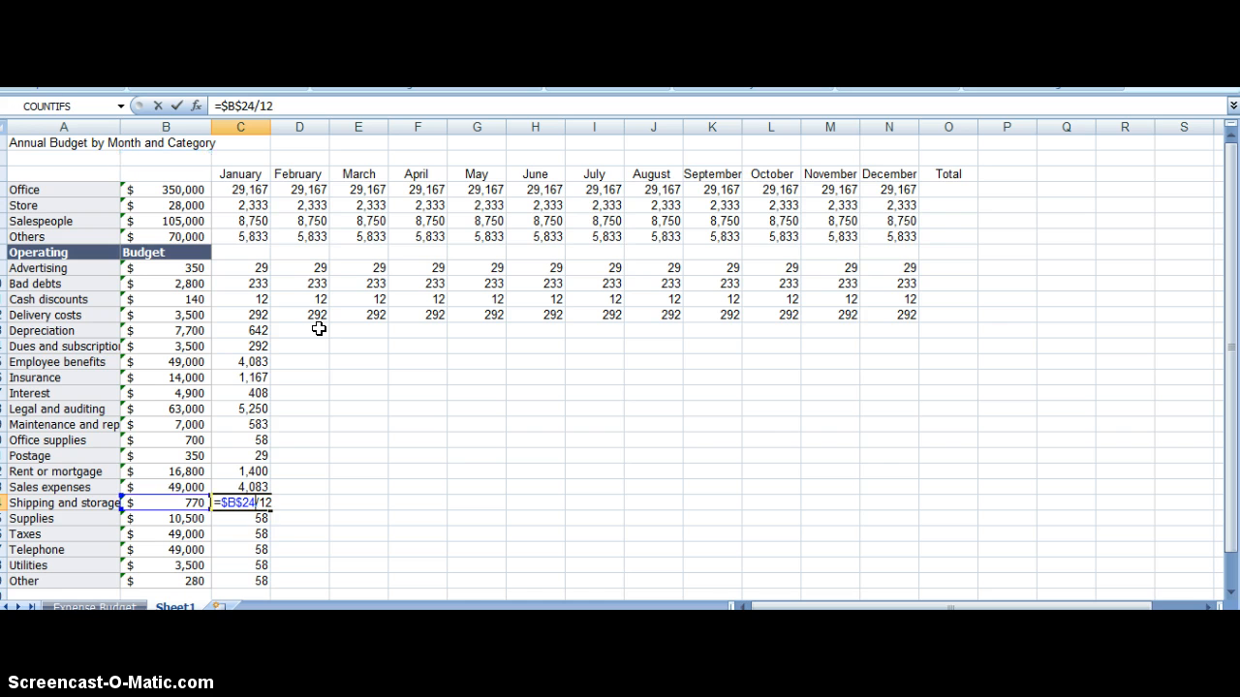
key("Return")
Change the January formula for Supplies in C25 to =$B$25/12
key("F2")
key("Left")
key("Left")
key("Left")
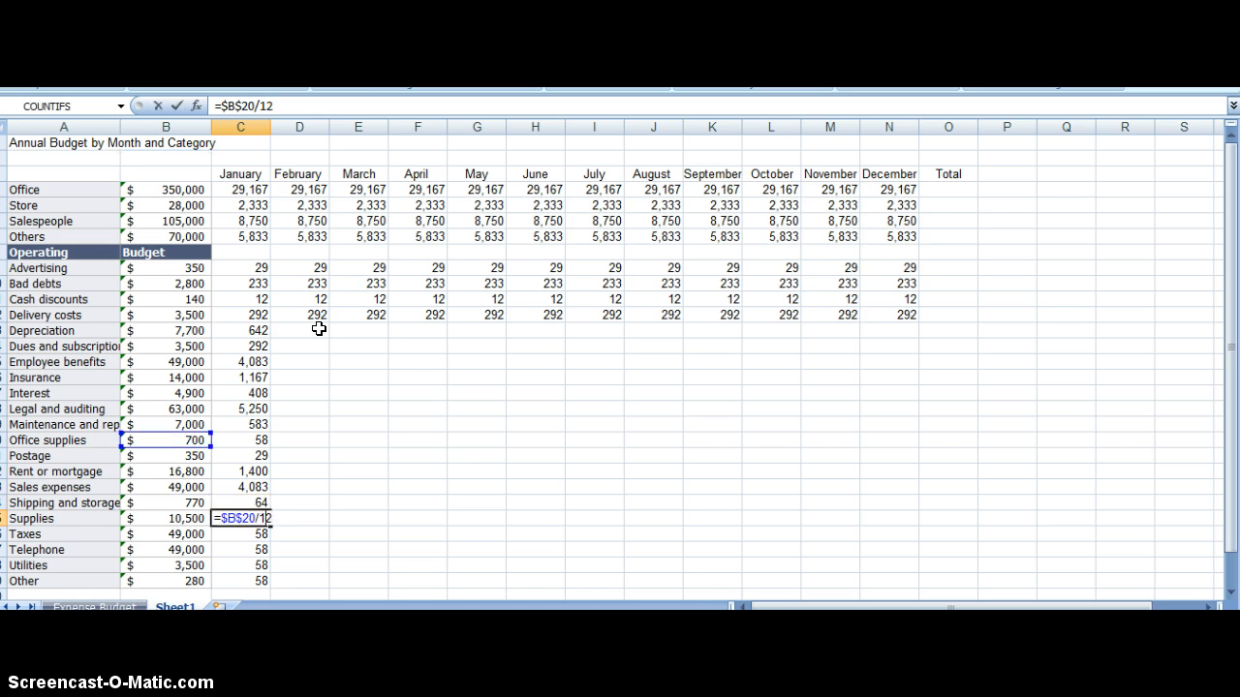
key("BackSpace")
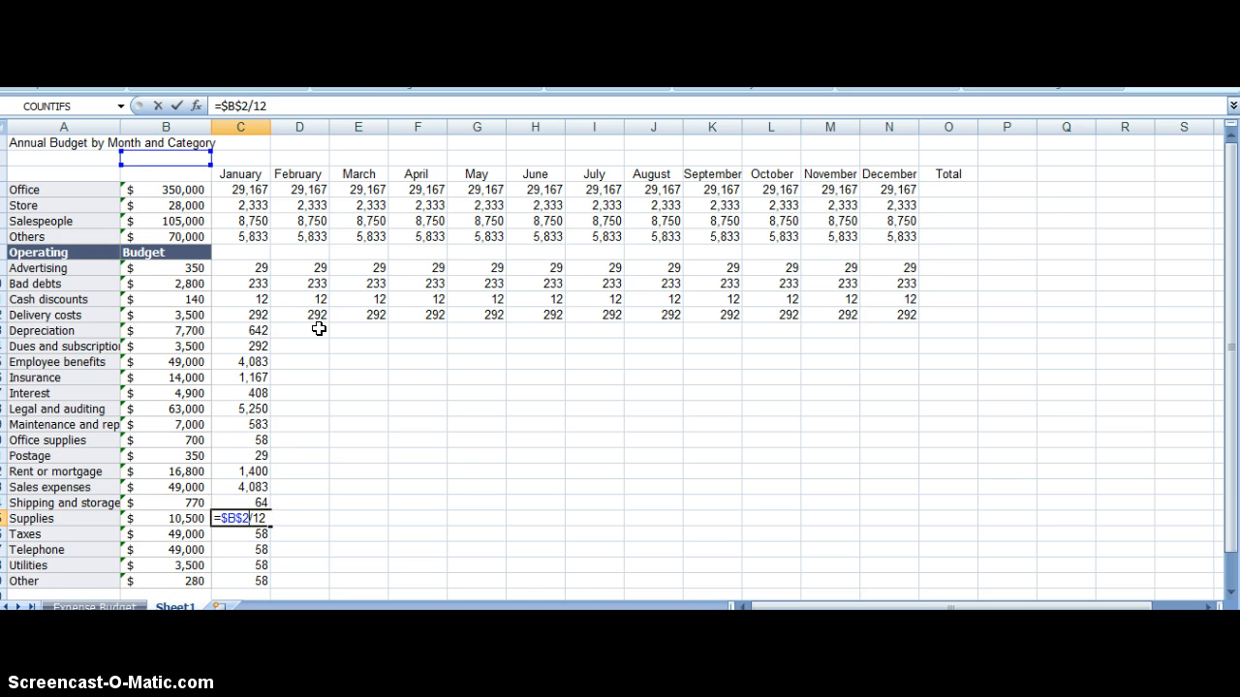
type("5")
key("Return")
Change the January formula for Taxes in C26 to =$B$26/12
key("F2")
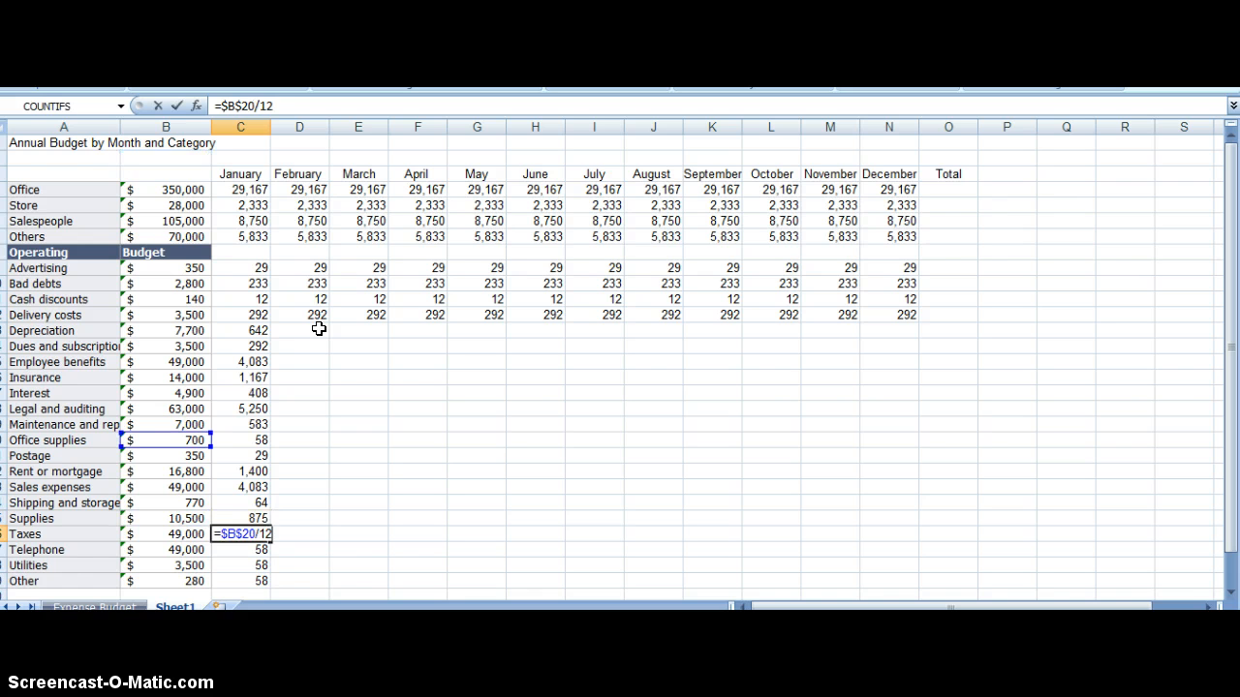
key("Left")
key("Left")
key("Left")
key("BackSpace")
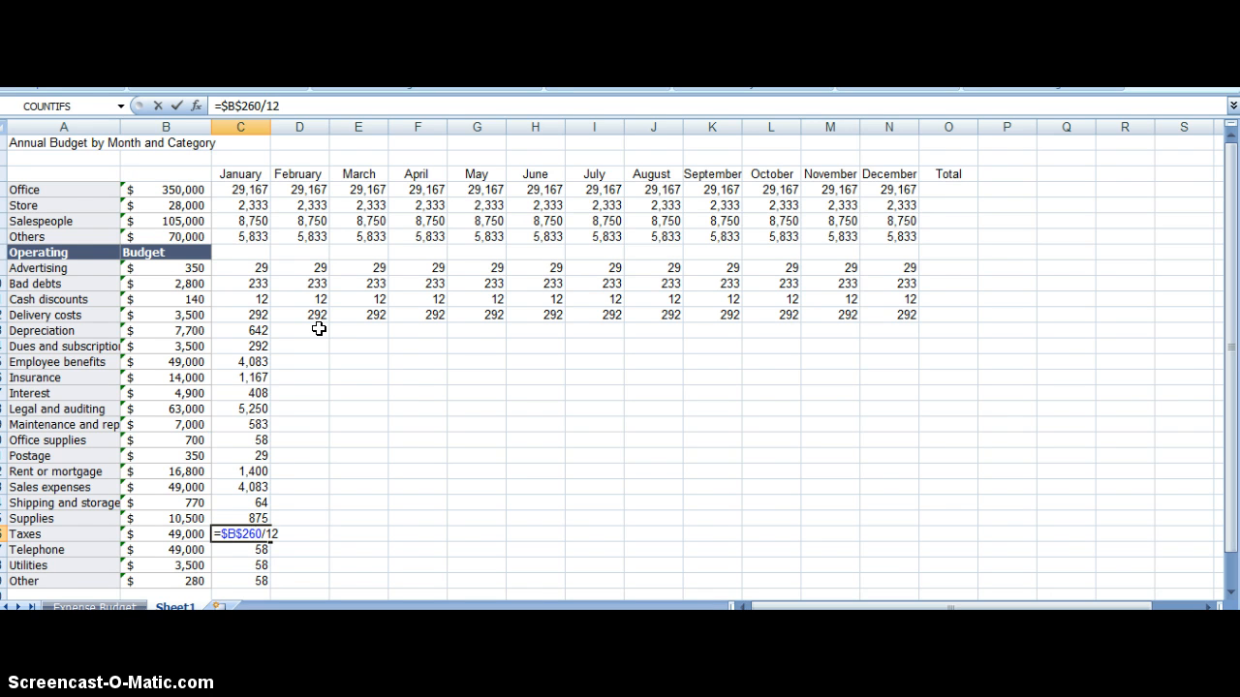
type("6")
key("Return")
Change the January formula for Telephone in C27 to =$B$27/12
key("F2")
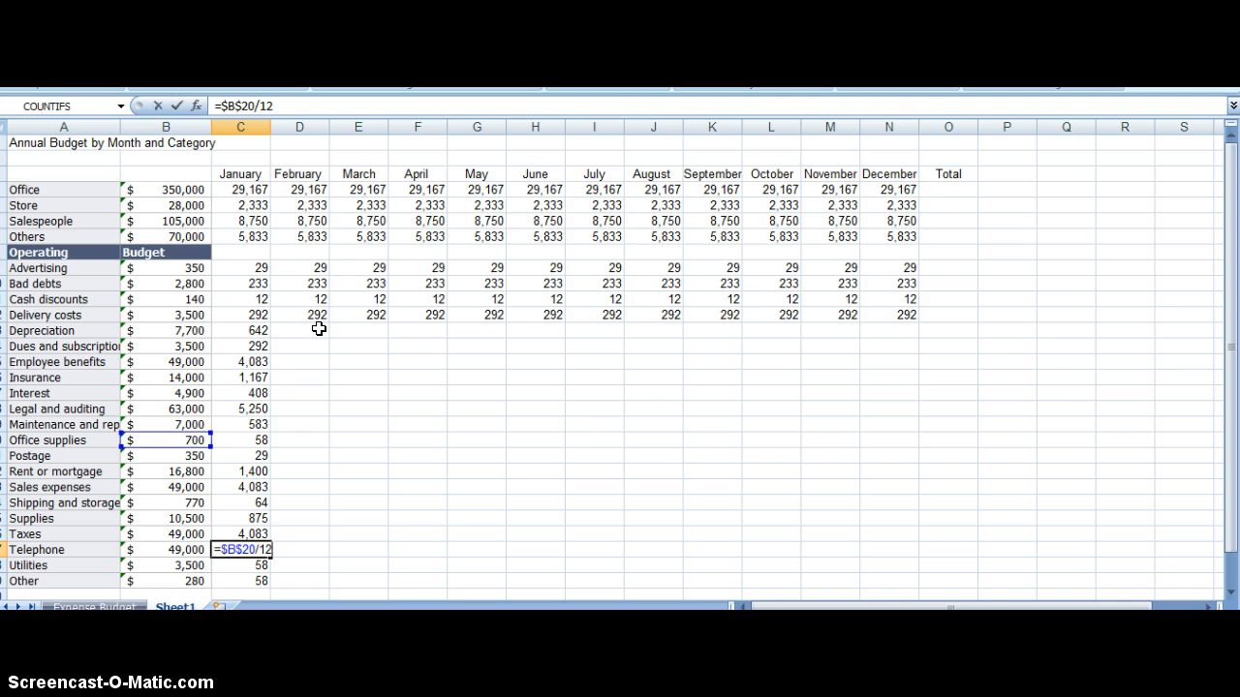
key("Left")
key("Left")
key("Left")
key("BackSpace")
type("7")
key("Return")
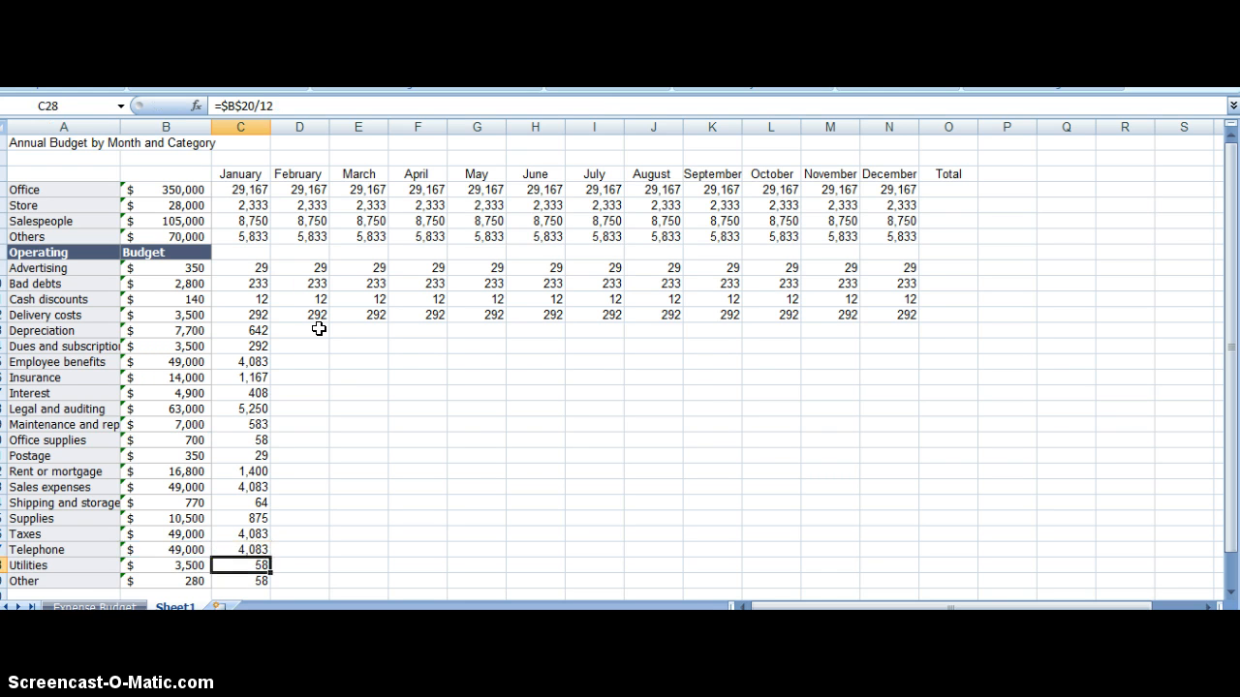
Change the January formula for Utilities in C28 to =$B$28/12
key("F2")
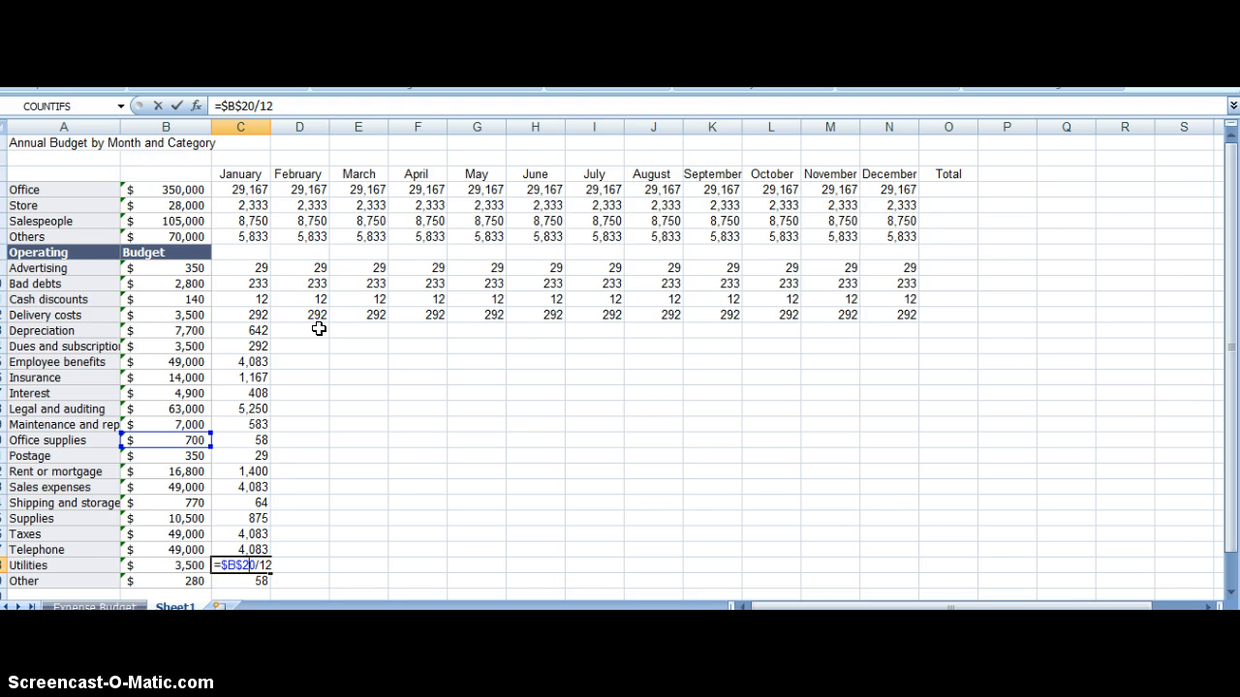
key("Left")
key("Left")
key("Left")
key("BackSpace")
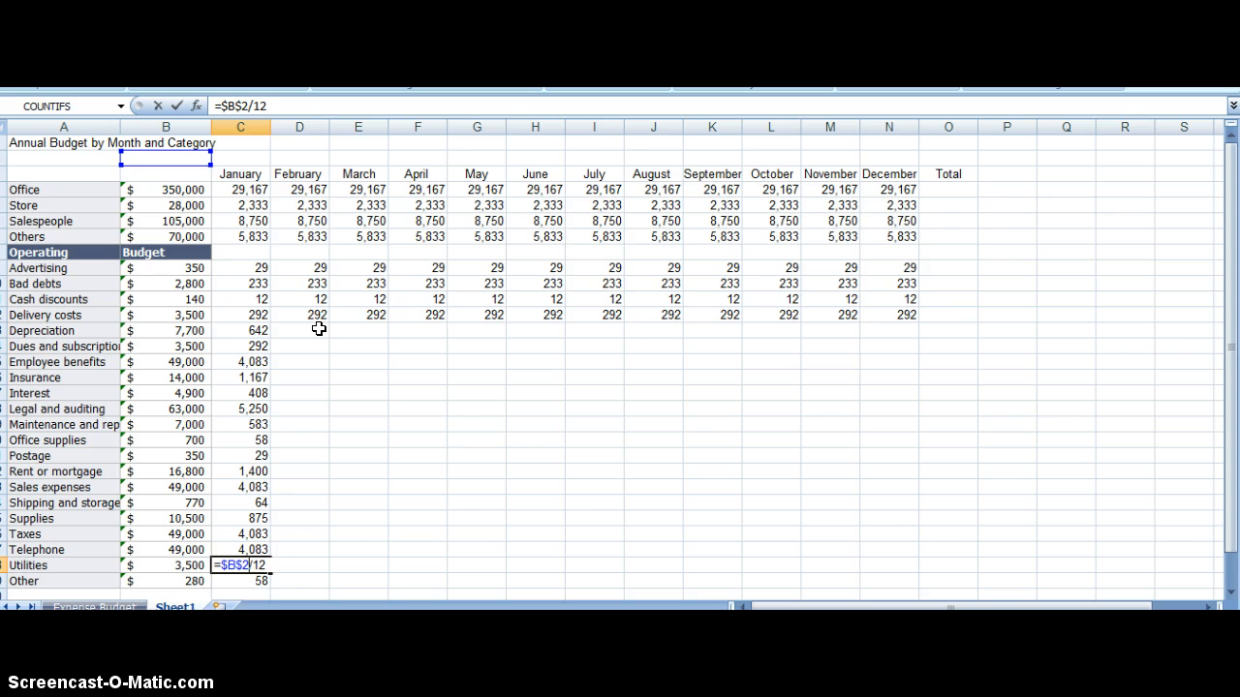
type("8")
key("Return")
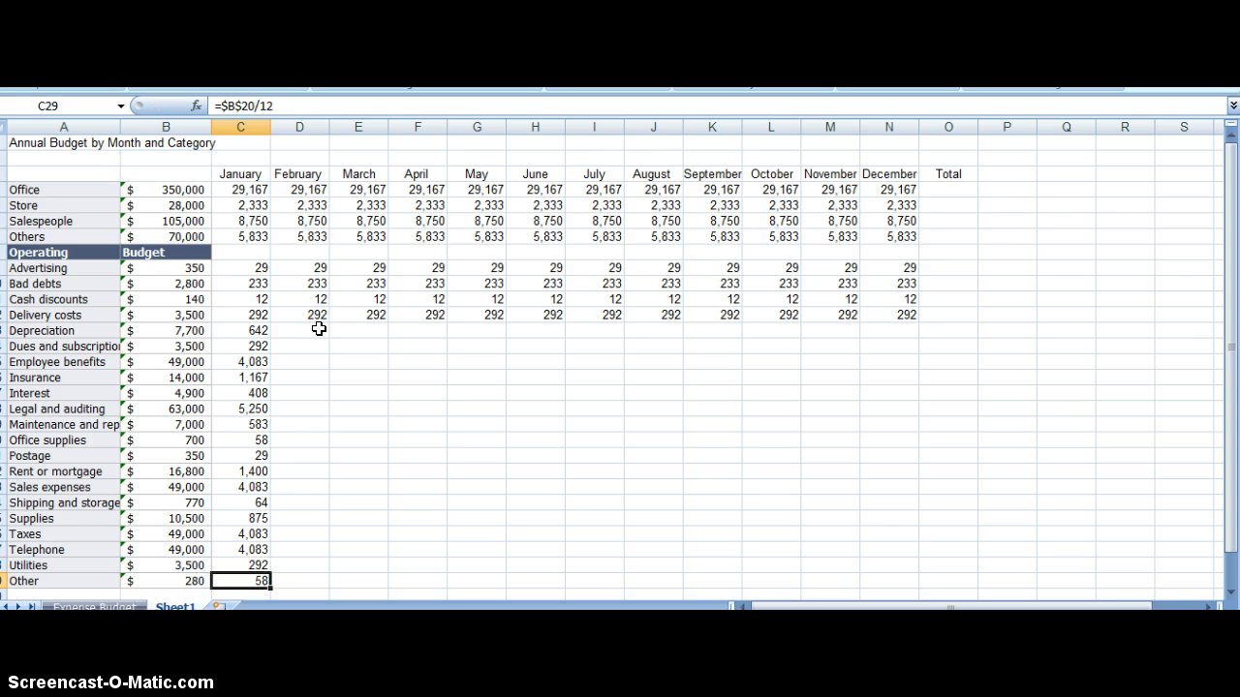
Check the neighbouring January formulas and change the one for Other in C29 to =$B$29/12
key("Up")
key("Up")
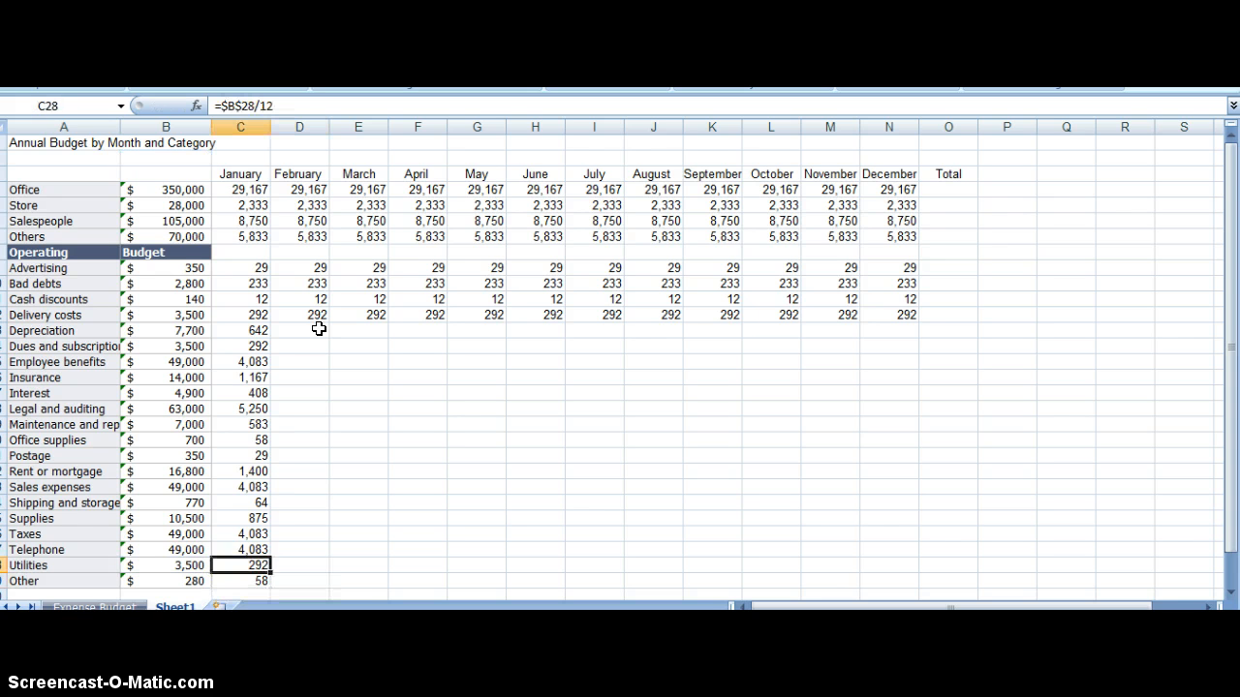
key("Up")
key("Down")
key("Down")
key("Down")
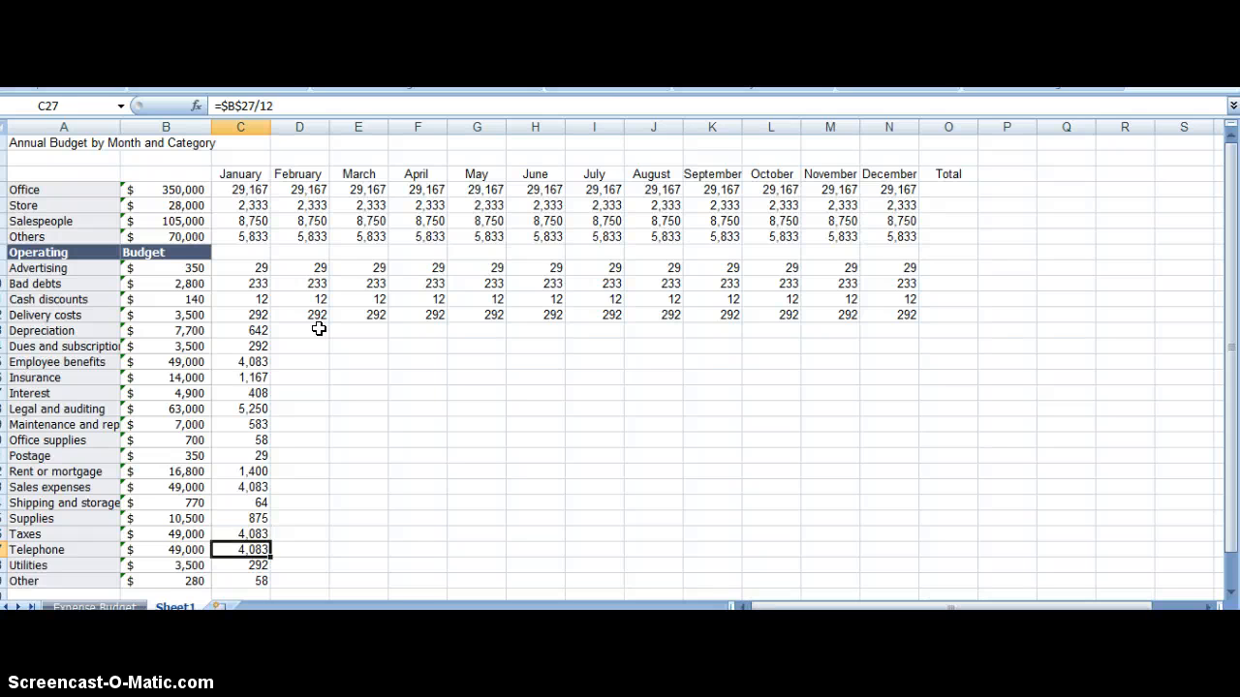
key("F2")
key("Left")
key("Left")
key("Left")
key("Left")
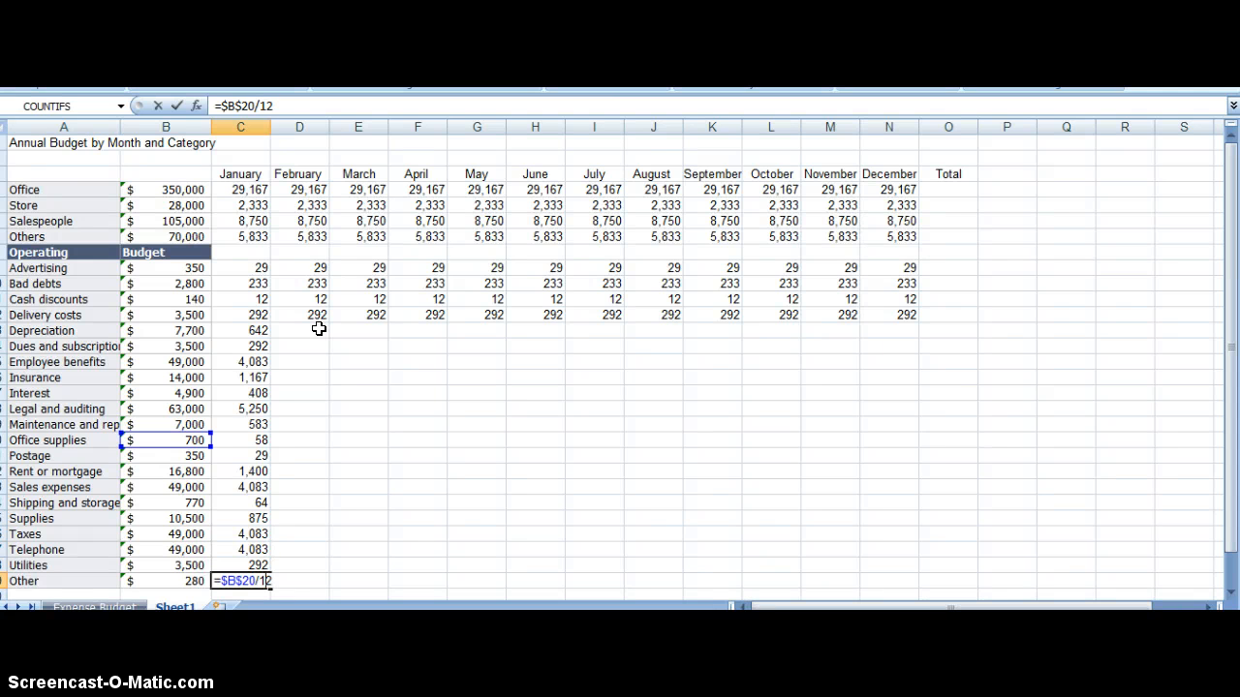
key("Delete")
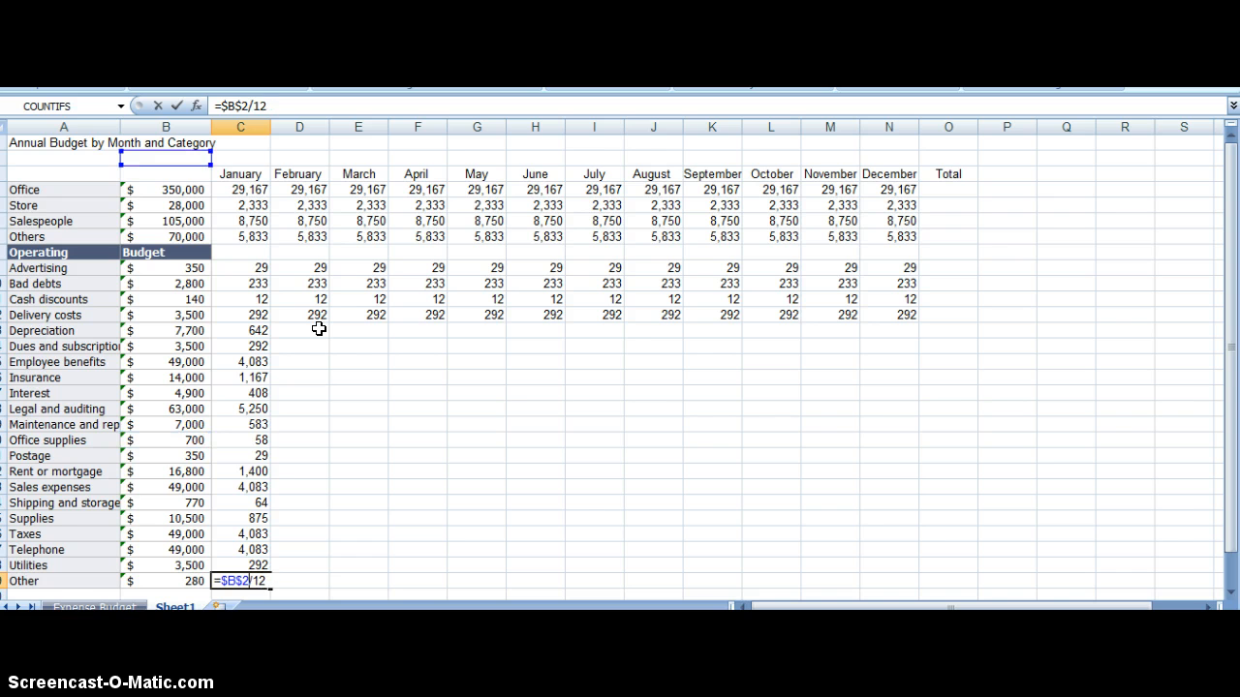
type("9")
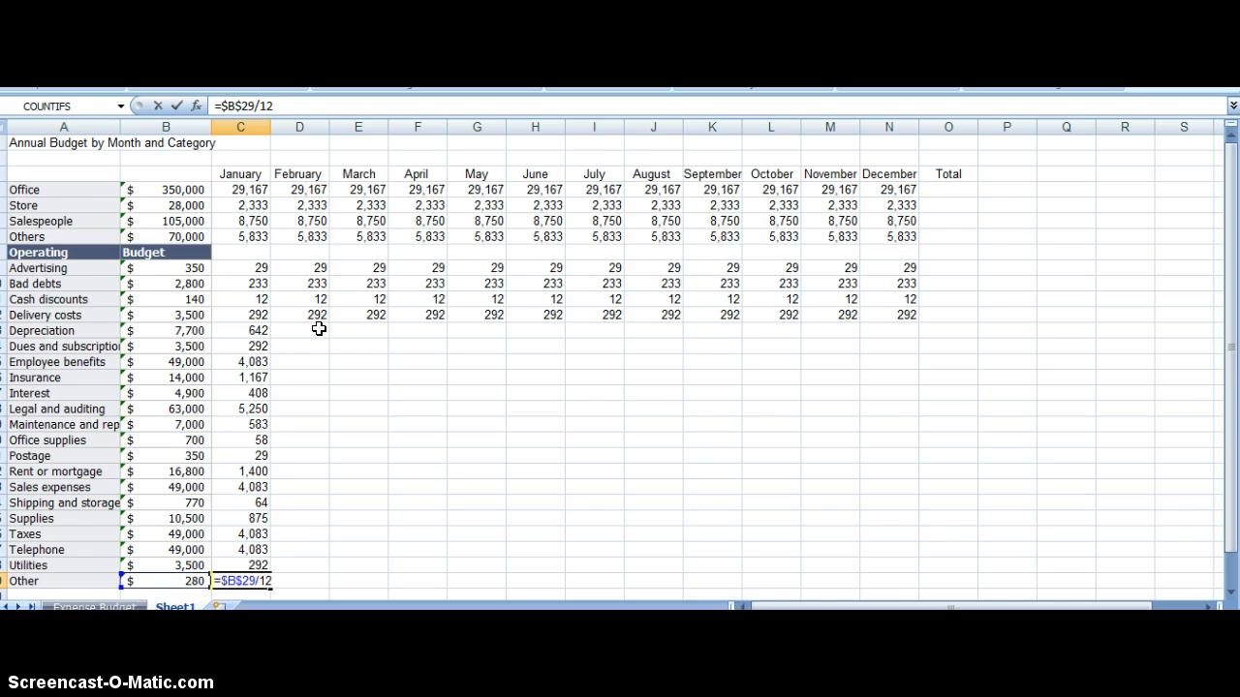
key("Return")
Select the January formulas for Depreciation through Other, cells C13:C29
key("Up")
key("Up")
key("Up")
key("Up")
key("Up")
key("Up")
key("Up")
key("Up")
key("Up")
key("Up")
key("Up")
key("Up")
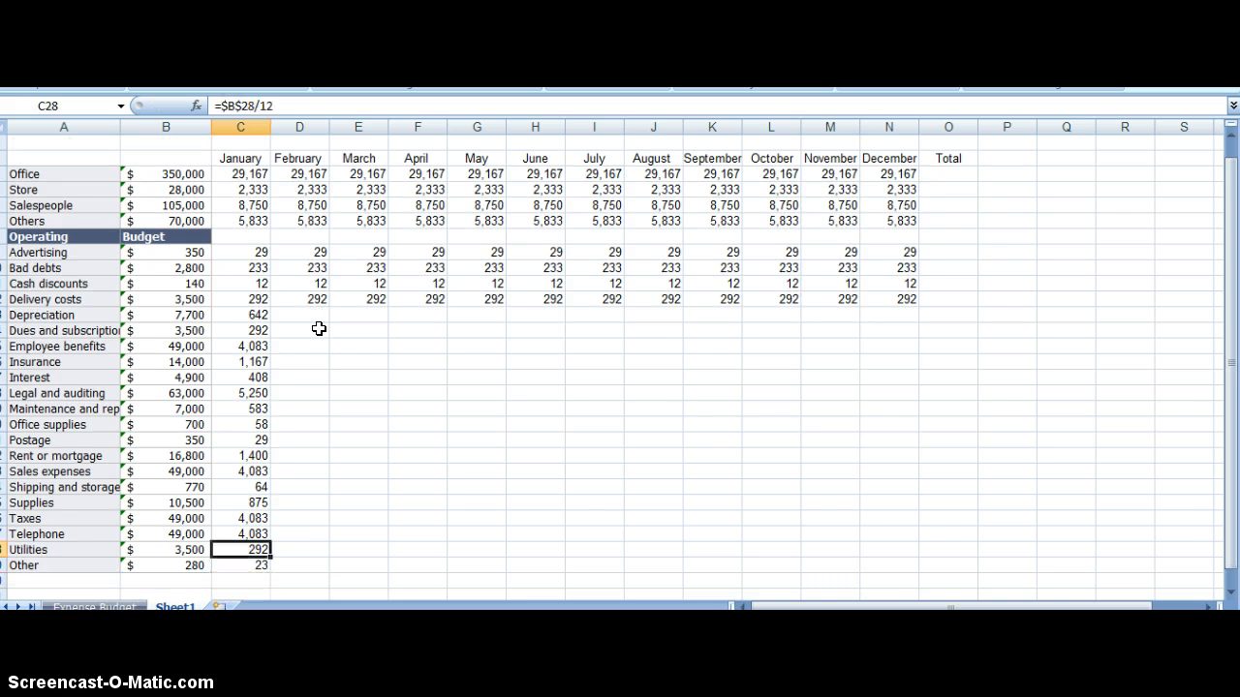
key("Up")
key("Up")
key("Up")
key("Up")
key("Up")
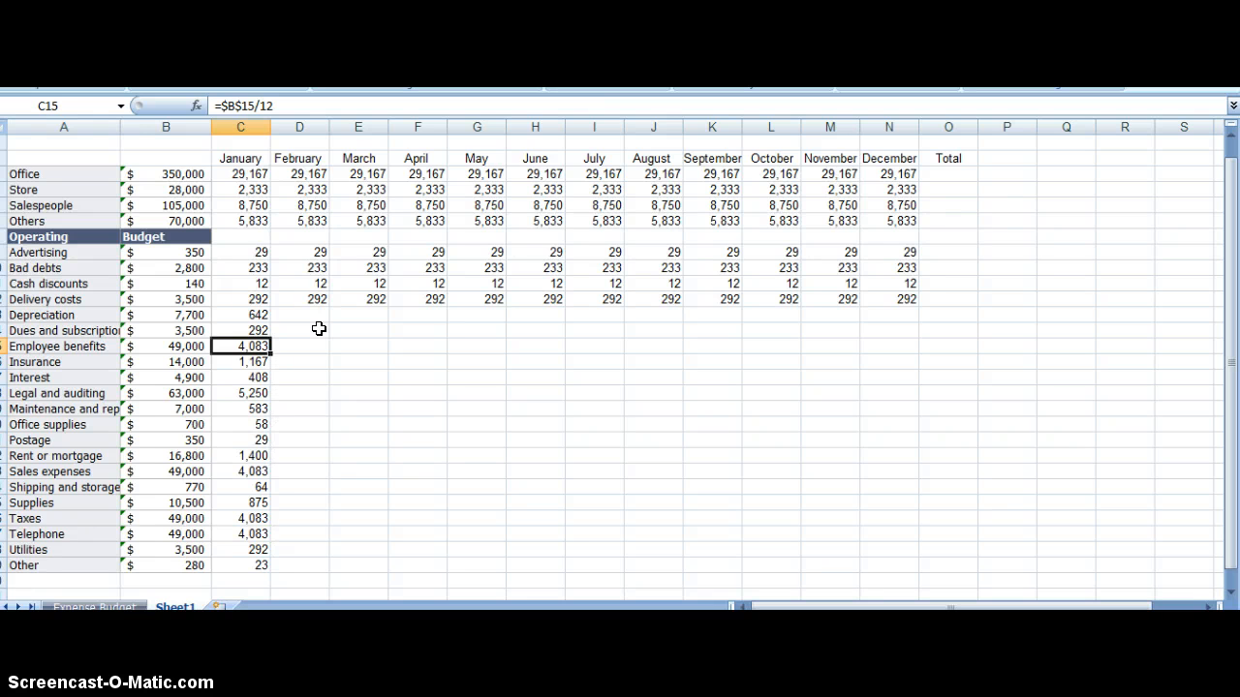
key("shift+Down")
key("shift+Down")
key("shift+Down")
key("shift+Down")
key("shift+Down")
key("shift+Down")
key("shift+Down")
key("shift+Down")
key("shift+Down")
key("shift+Down")
key("shift+Down")
key("shift+Down")
key("shift+Down")
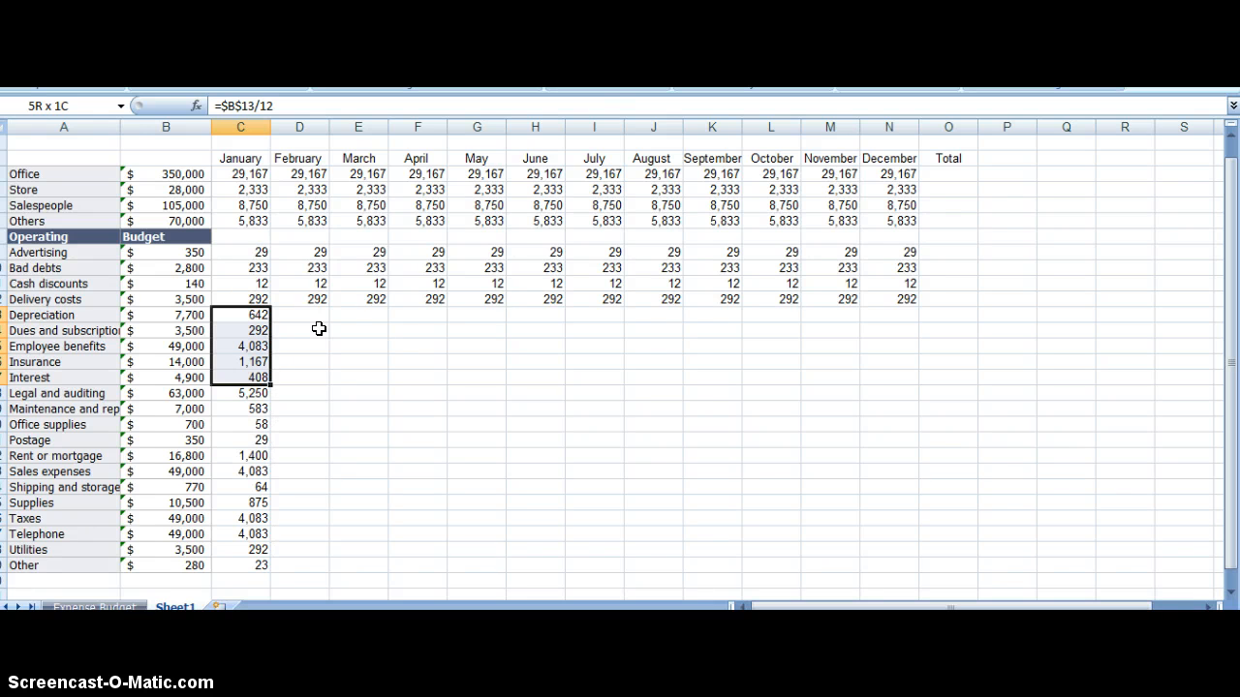
key("shift+Down")
key("shift+Down")
key("shift+Down")
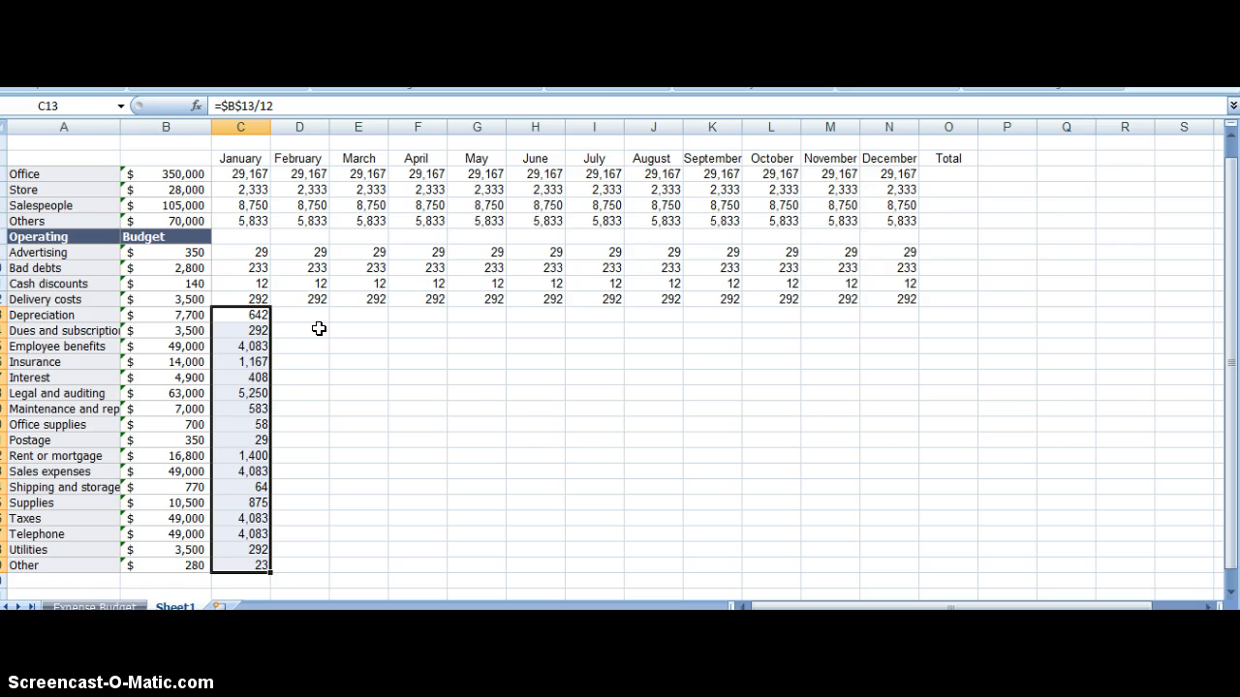
type("0")
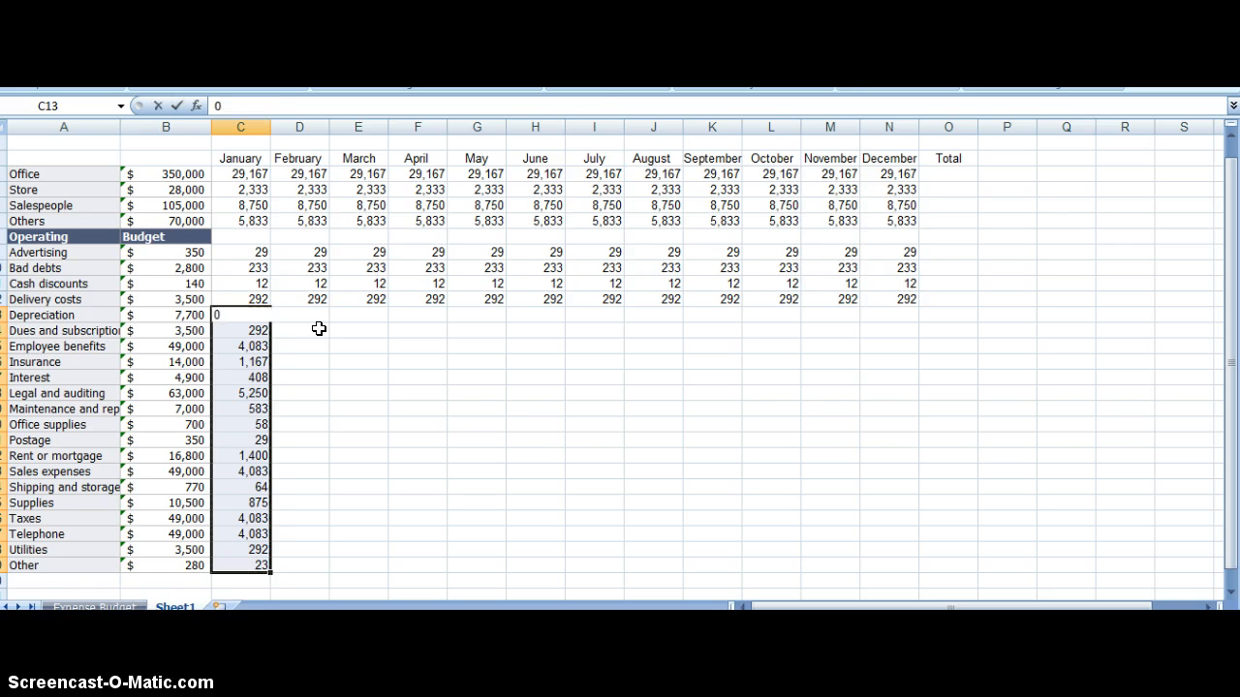
key("Escape")
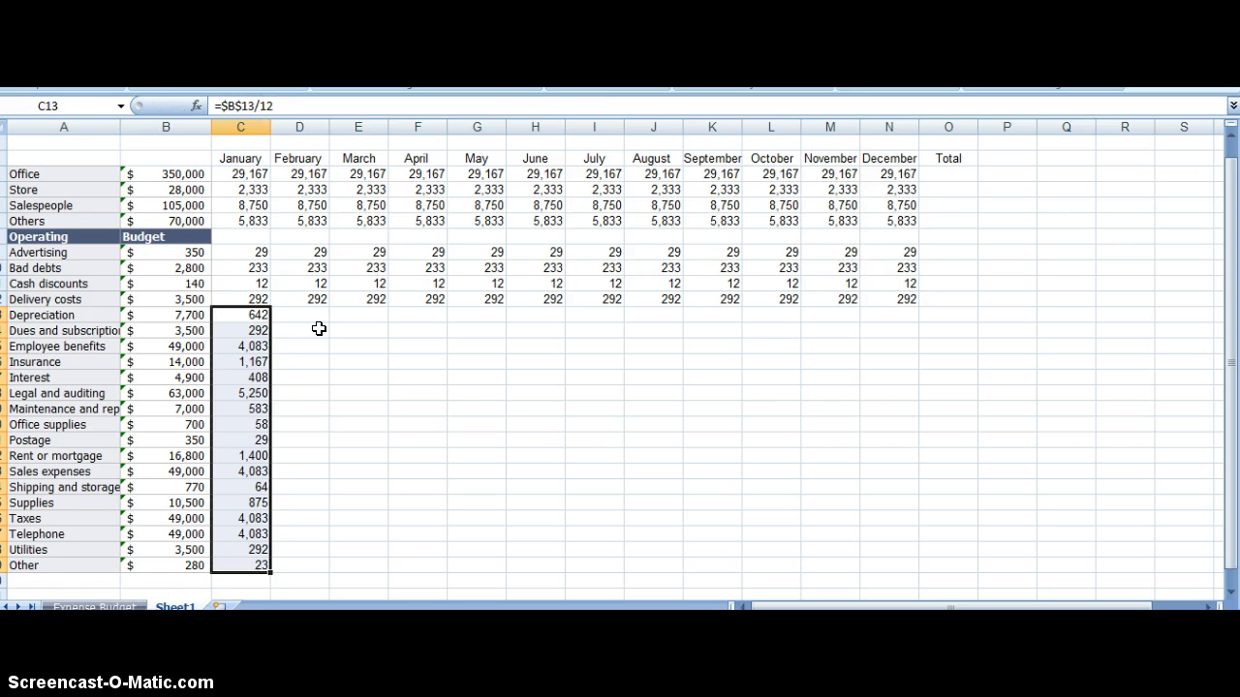
type("0")
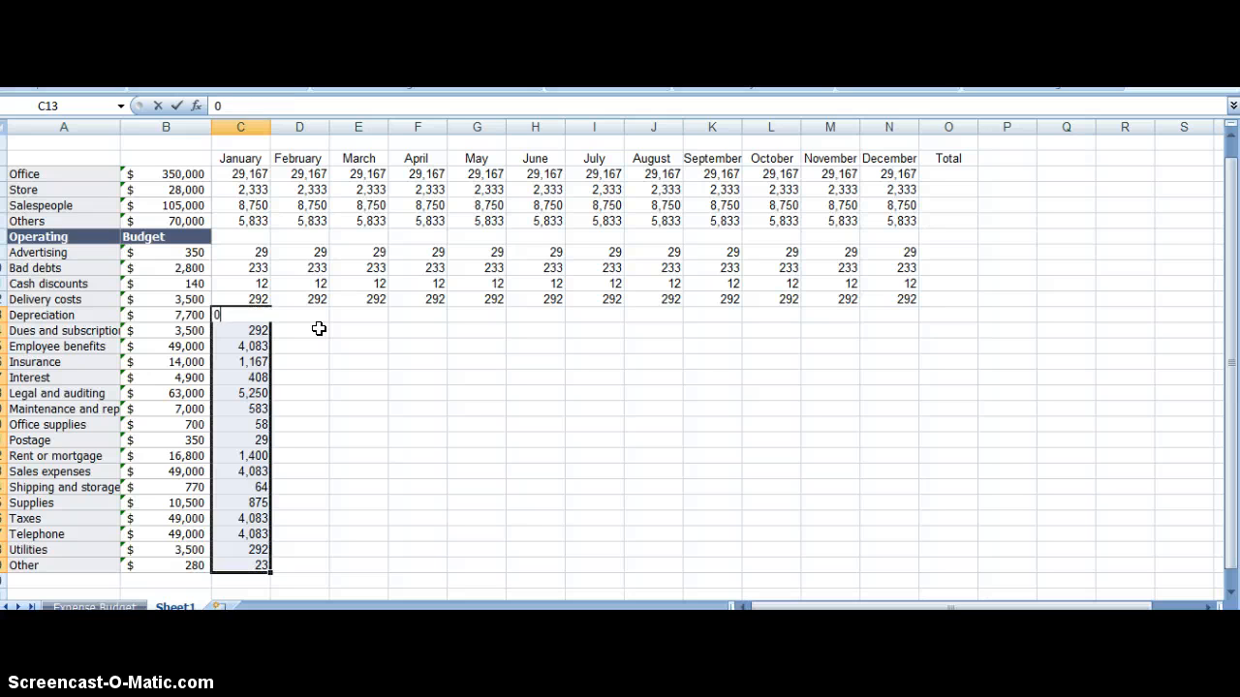
key("Escape")
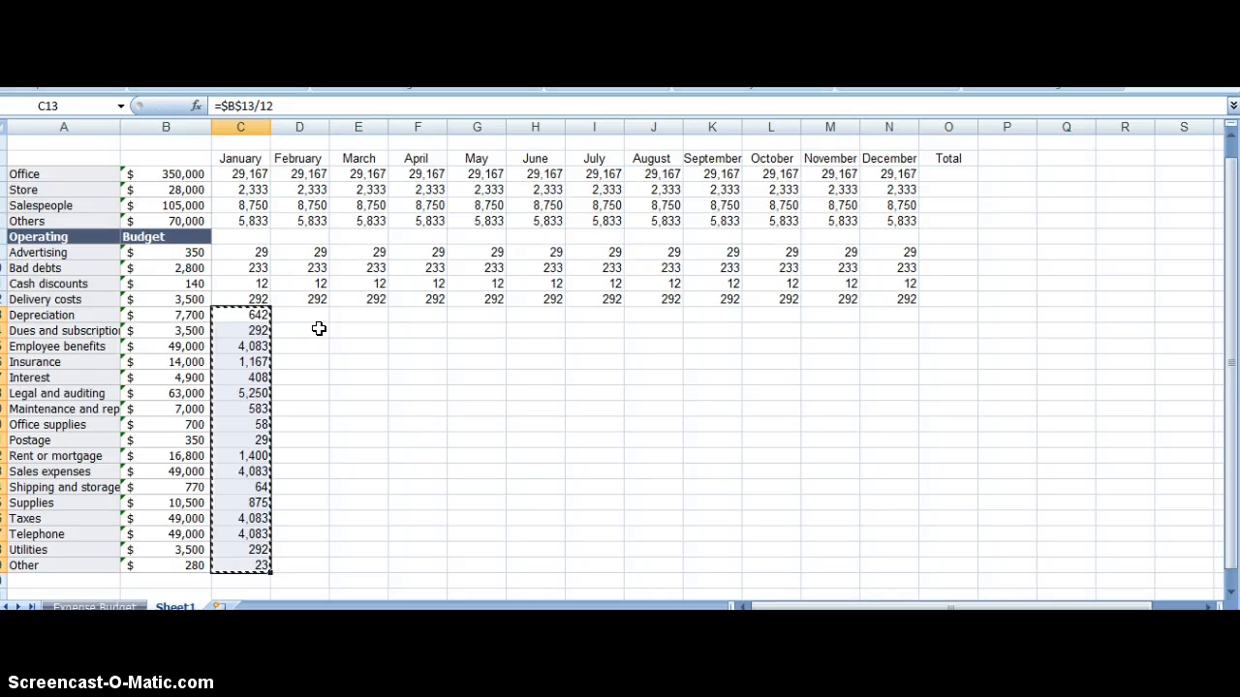
Copy the selected January formulas into the February through December columns for Depreciation through Other, D13:N29
key("ctrl+c")
key("Right")
key("shift+Right")
key("shift+Right")
key("shift+Right")
key("shift+Right")
key("shift+Right")
key("shift+Right")
key("shift+Right")
key("shift+Right")
key("shift+Right")
key("shift+Right")
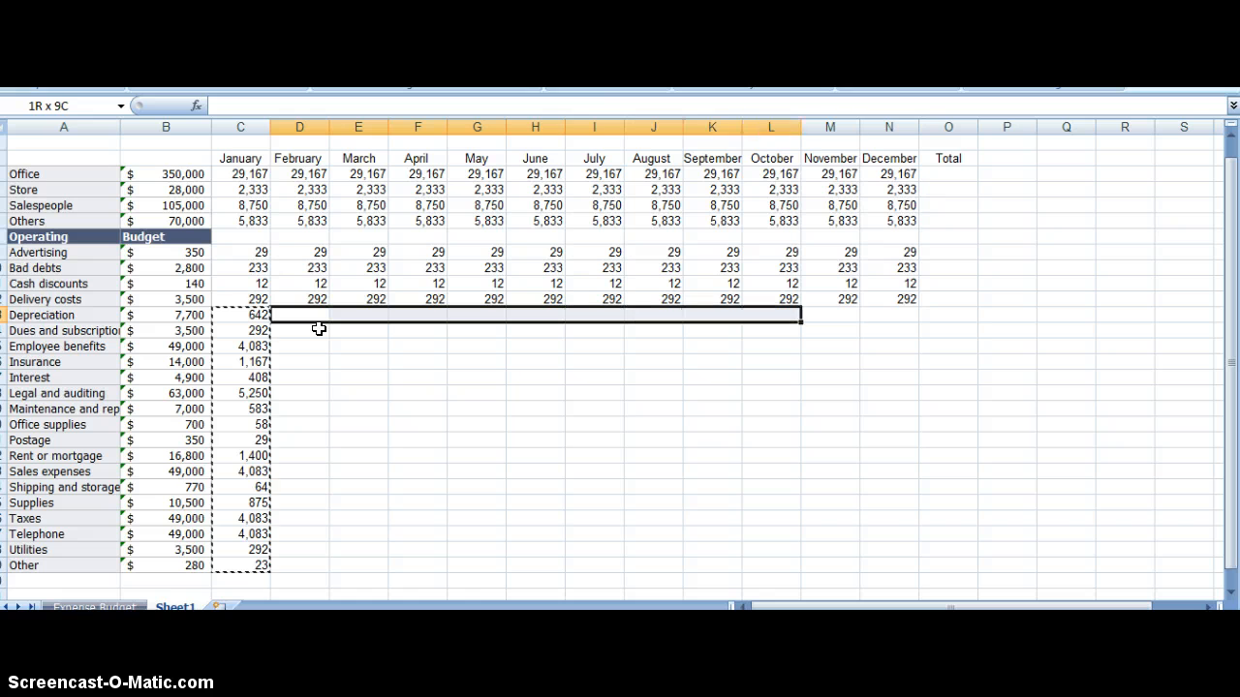
key("shift+Down")
key("shift+Down")
key("shift+Down")
key("shift+Down")
key("shift+Down")
key("shift+Down")
key("shift+Down")
key("shift+Down")
key("shift+Down")
key("shift+Down")
key("shift+Down")
key("shift+Down")
key("shift+Down")
key("shift+Down")
key("shift+Down")
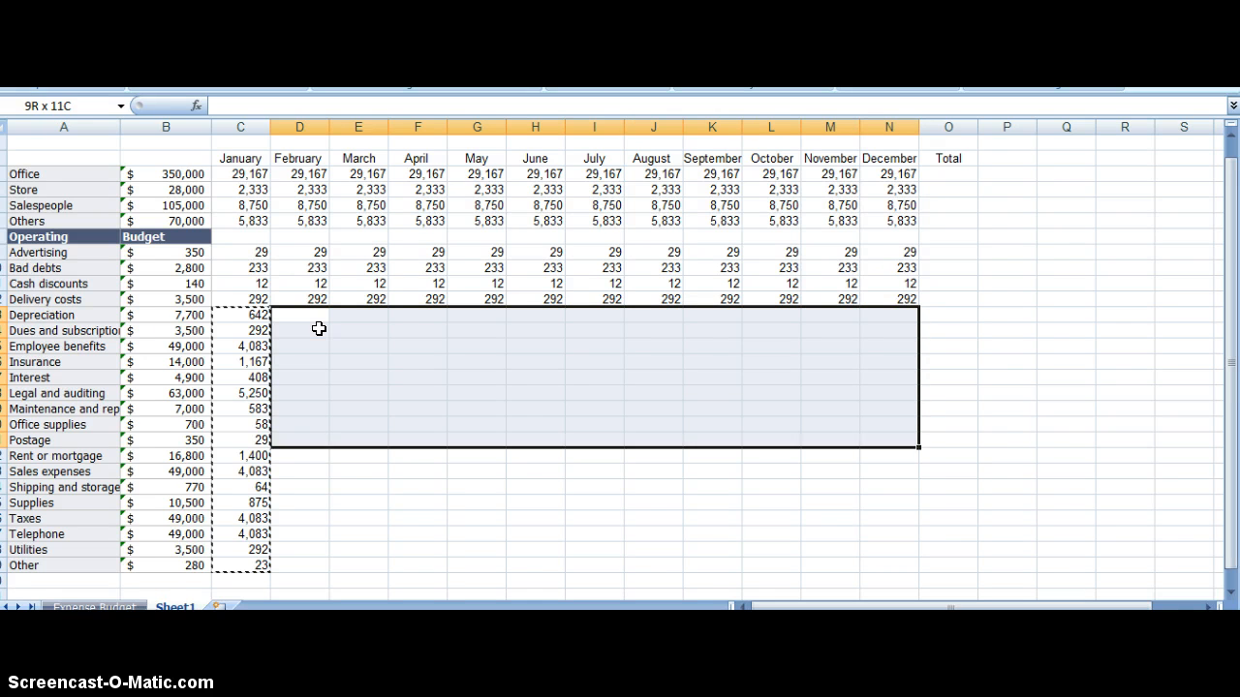
key("shift+Down")
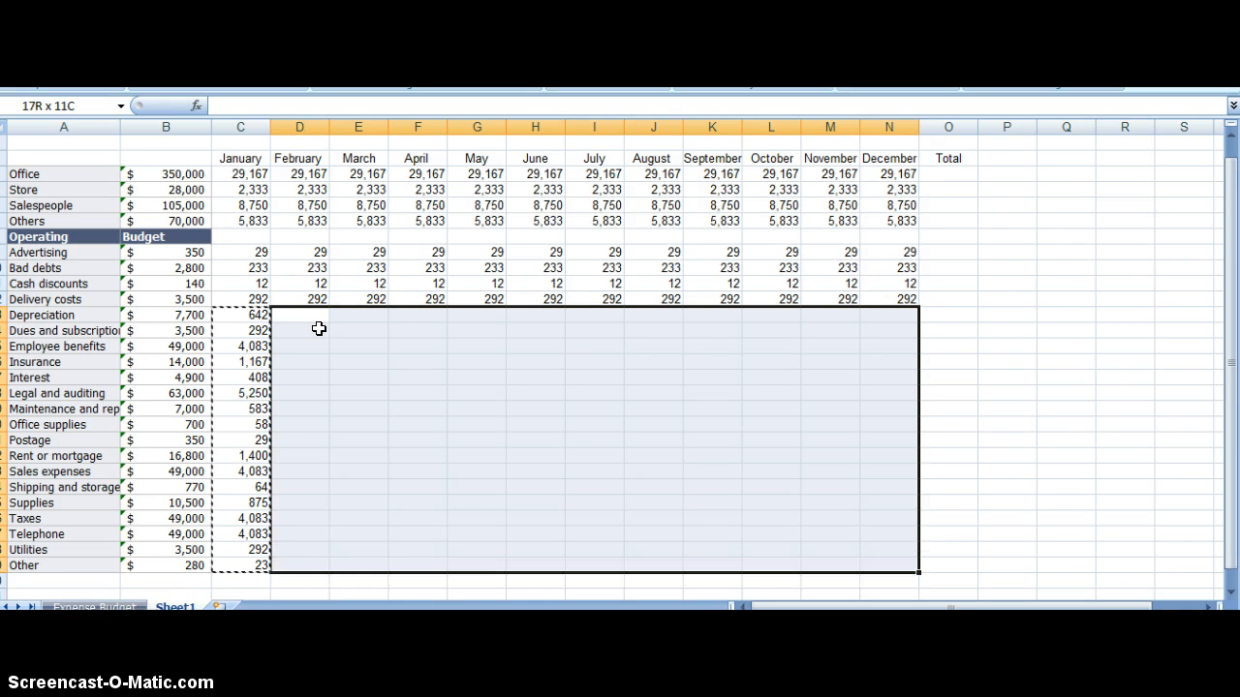
key("Return")
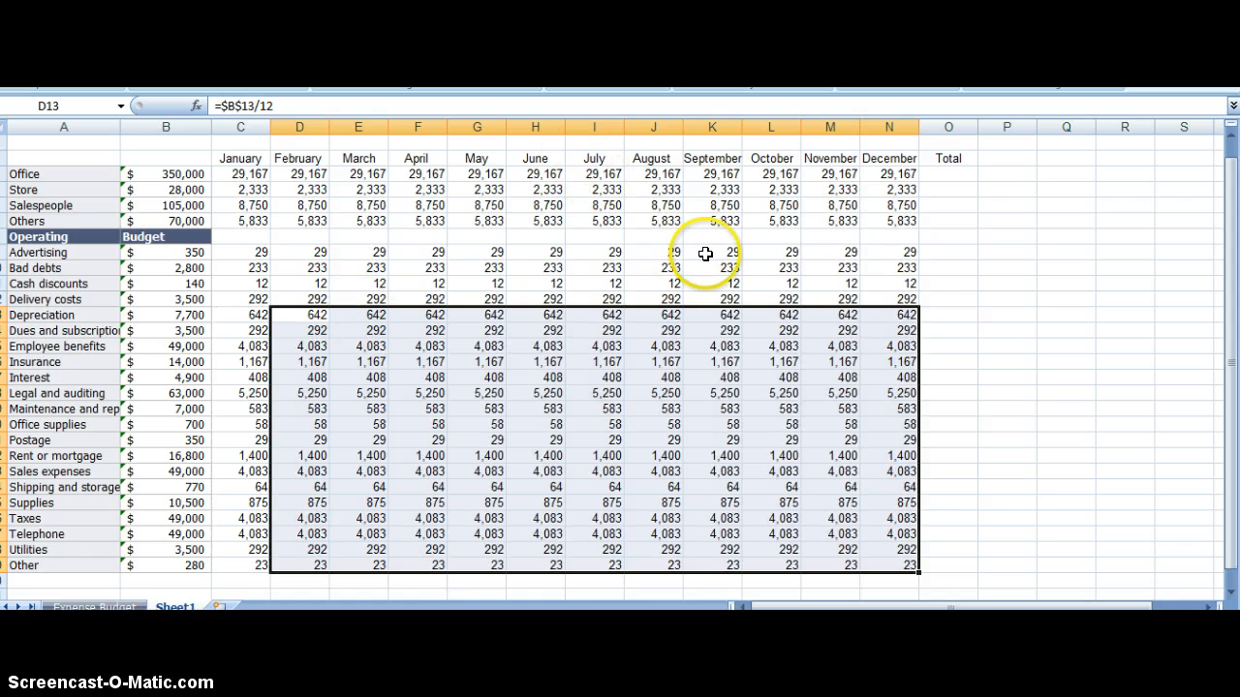
Try to total the Office row in O4 with the formula =SUM(C4:O4)
left_click(938, 178)
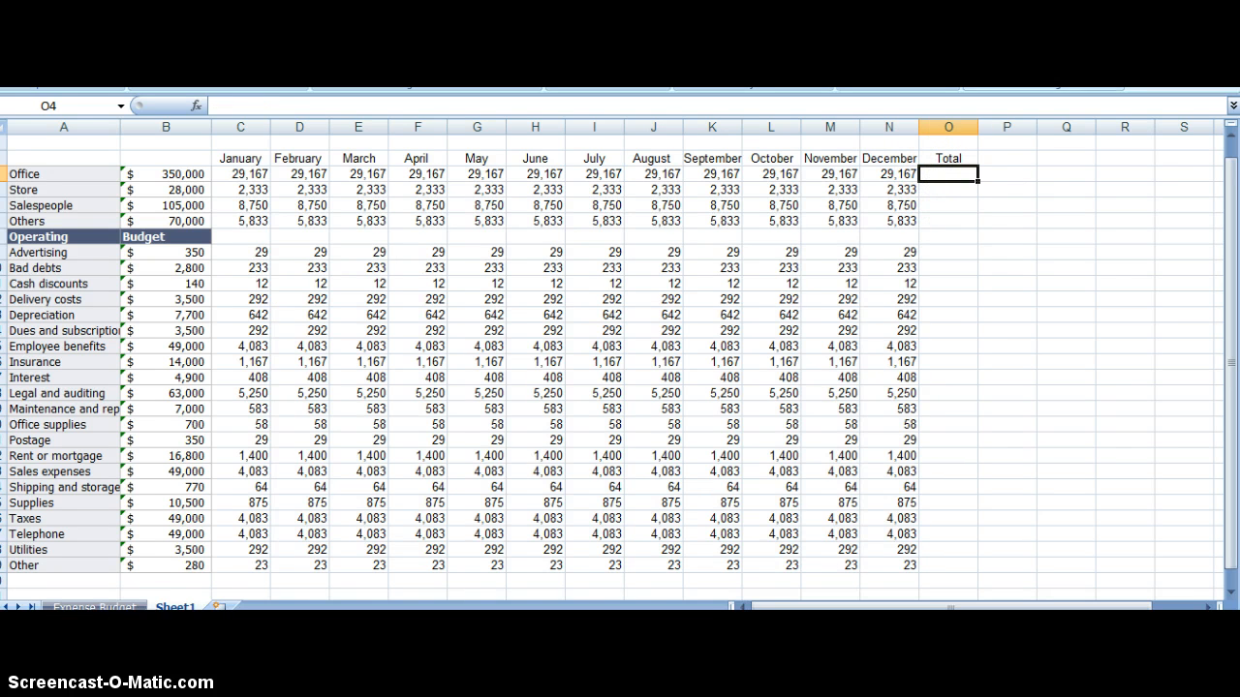
key("alt+equal")
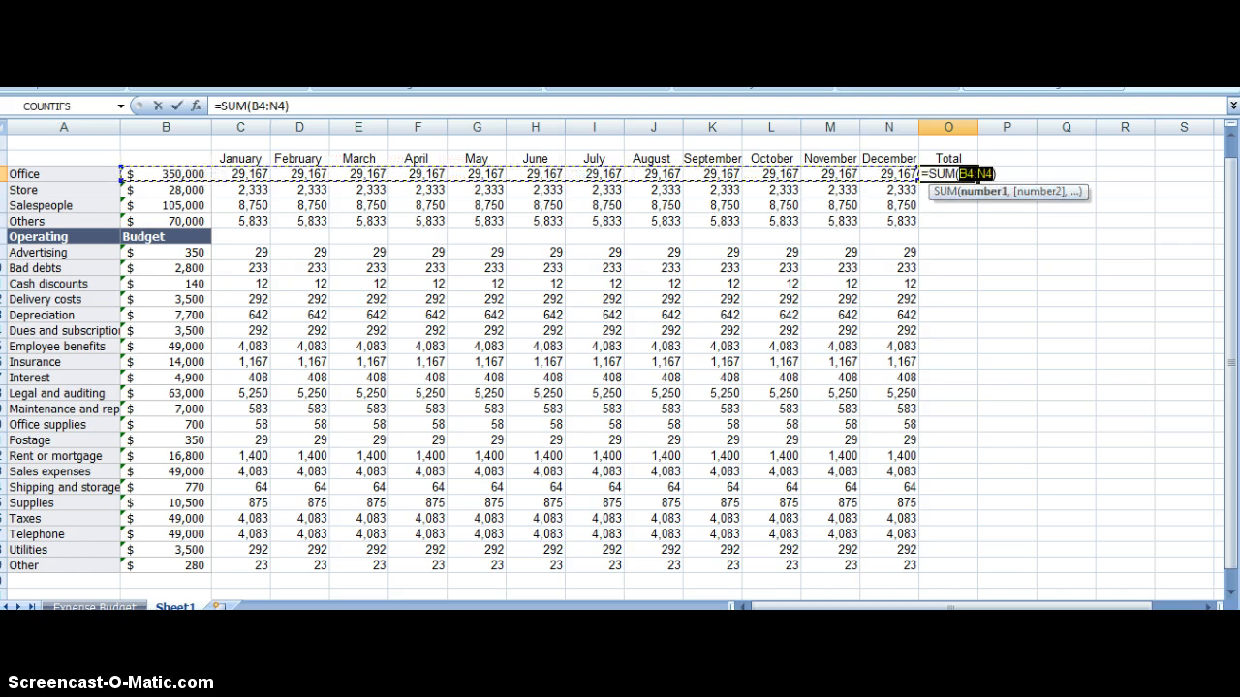
key("shift+Right")
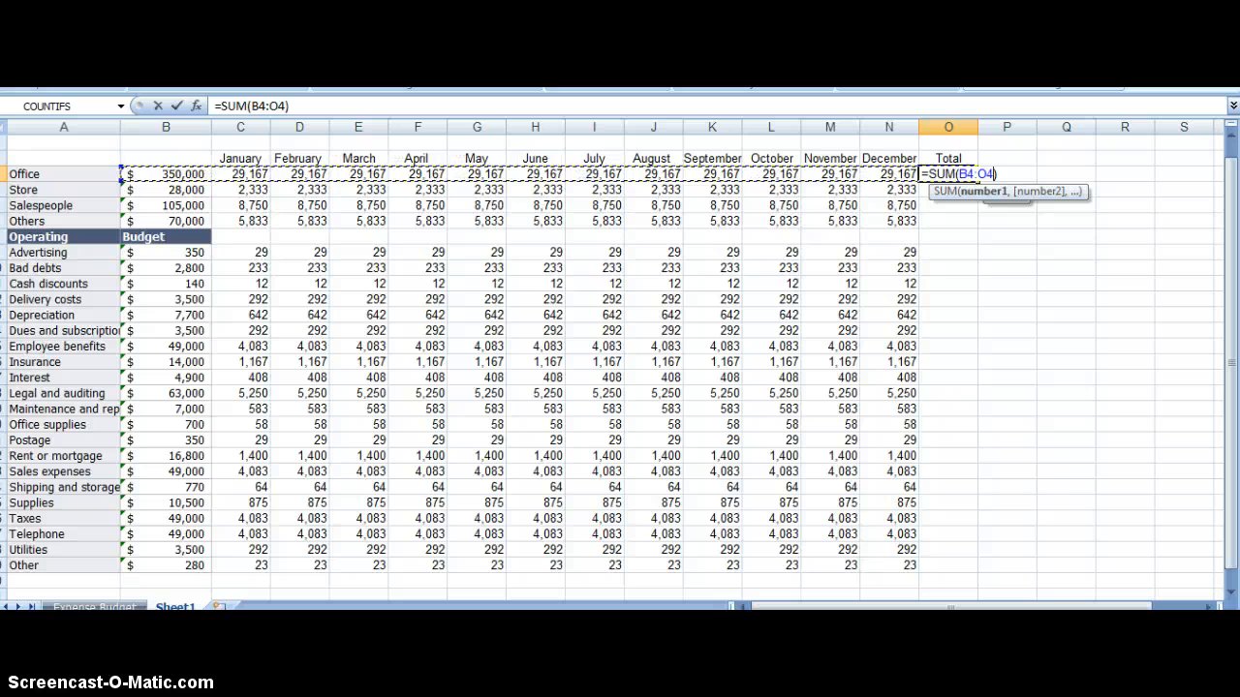
key("shift+Left")
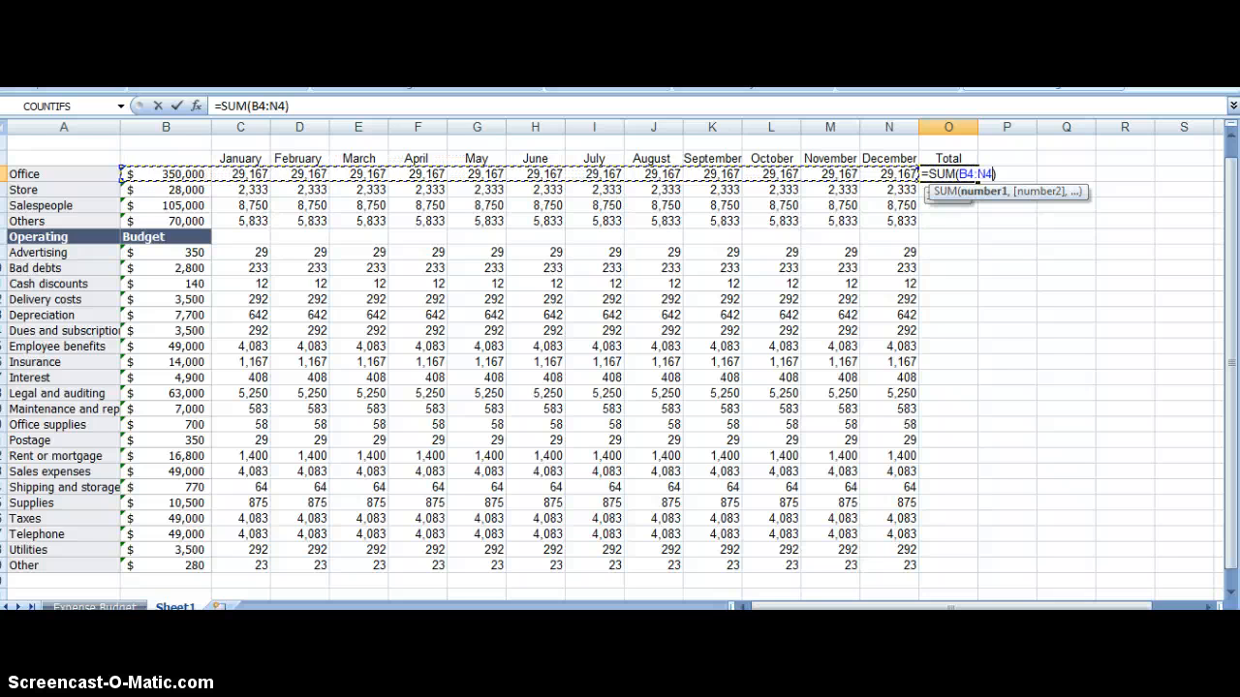
key("shift+Right")
key("shift+Right")
key("shift+Left")
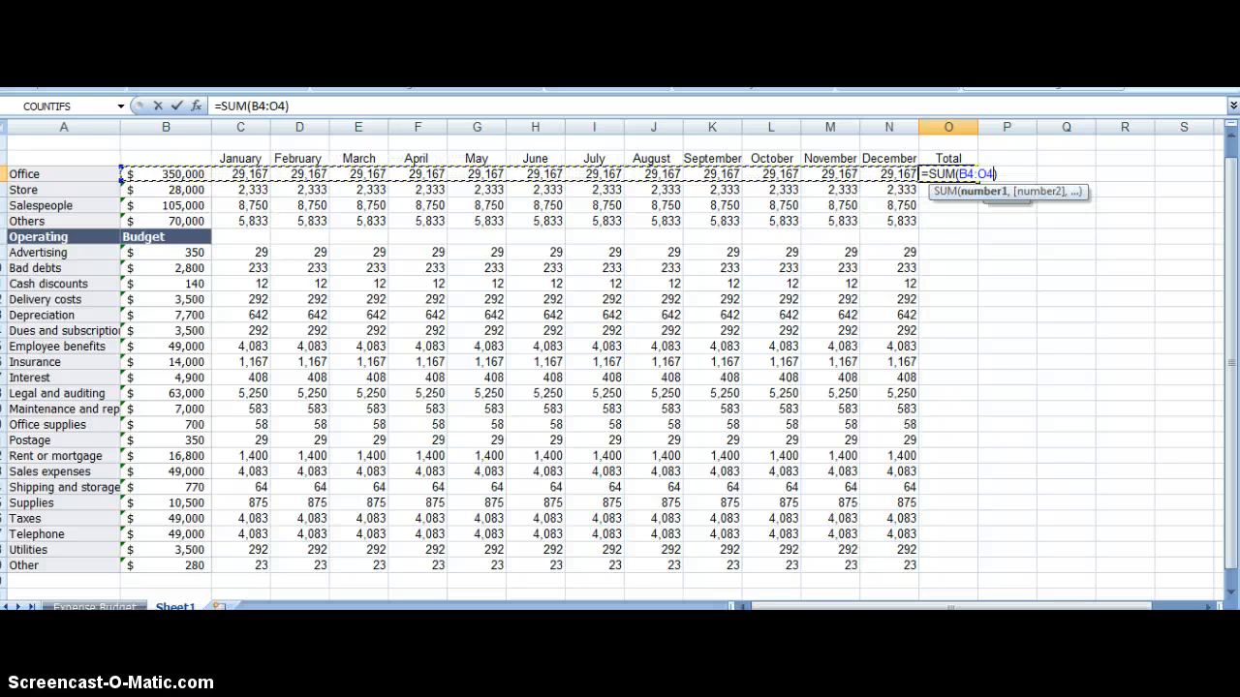
key("F2")
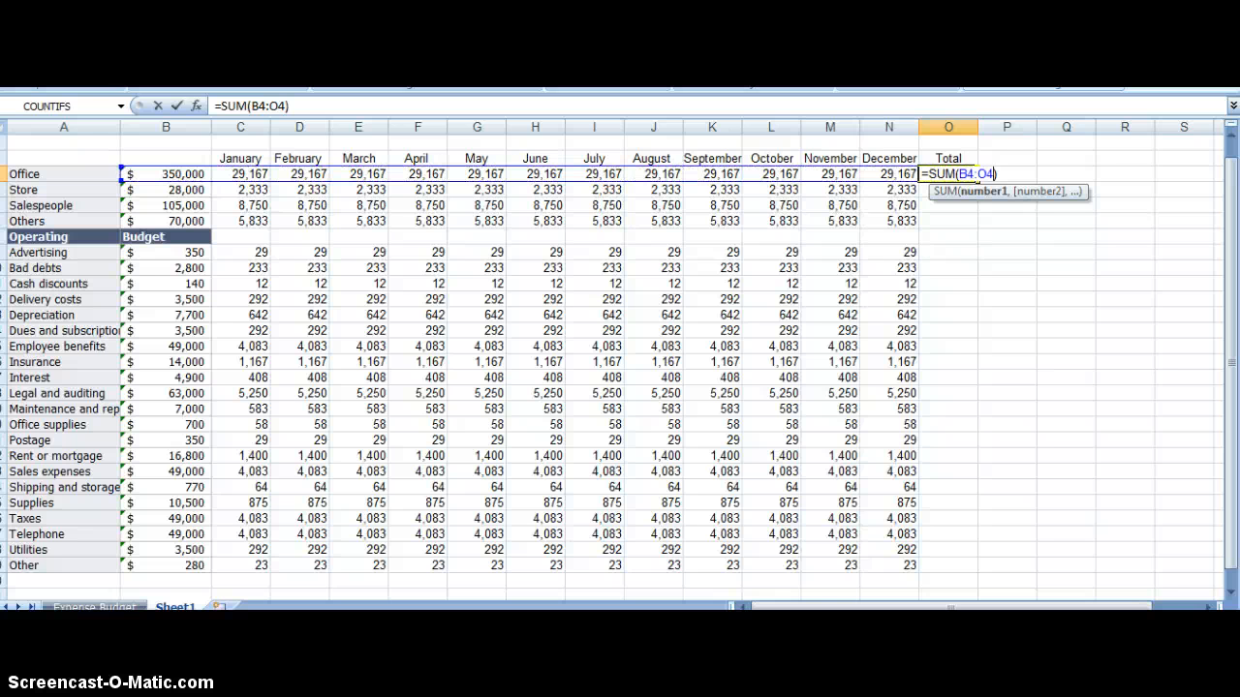
key("Left")
key("Left")
key("Left")
key("Delete")
type("c")
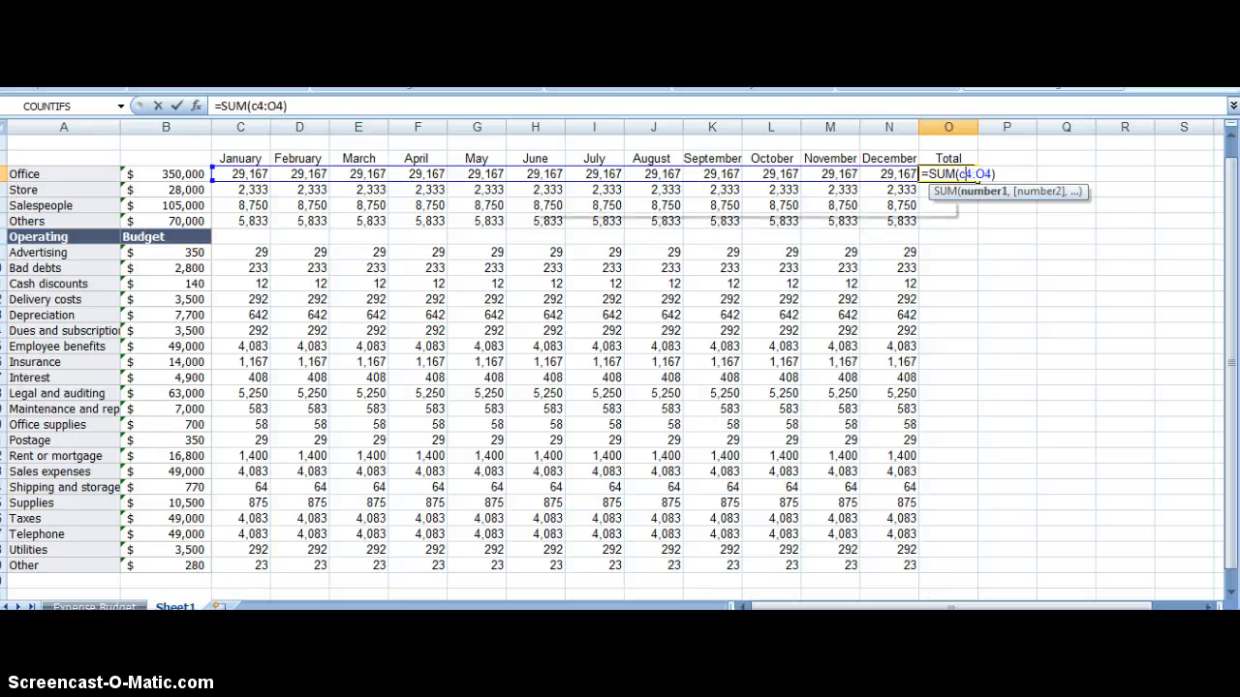
key("Return")
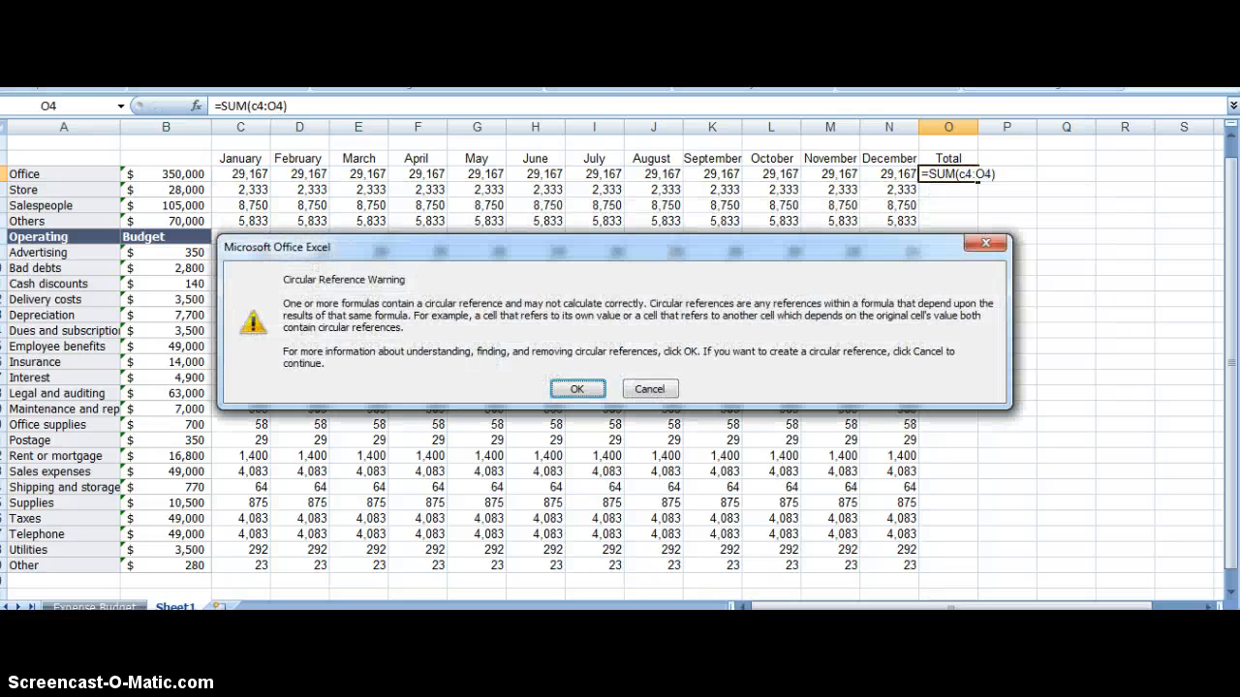
key("Return")
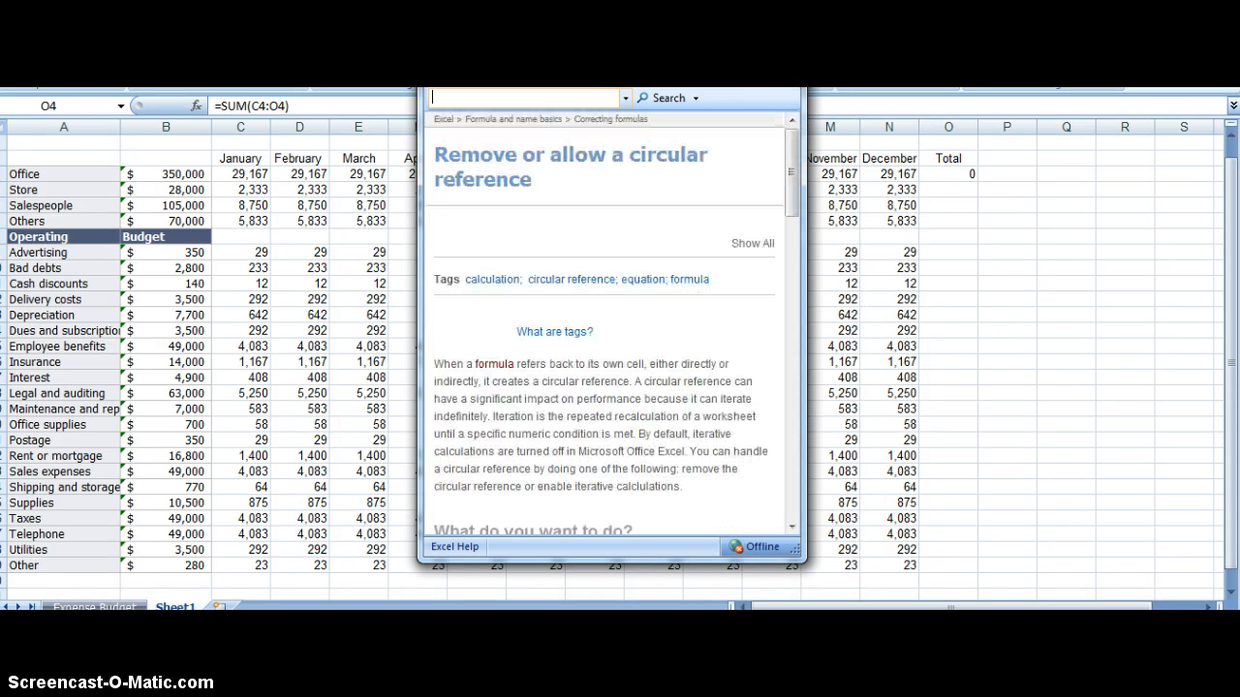
left_click(786, 53)
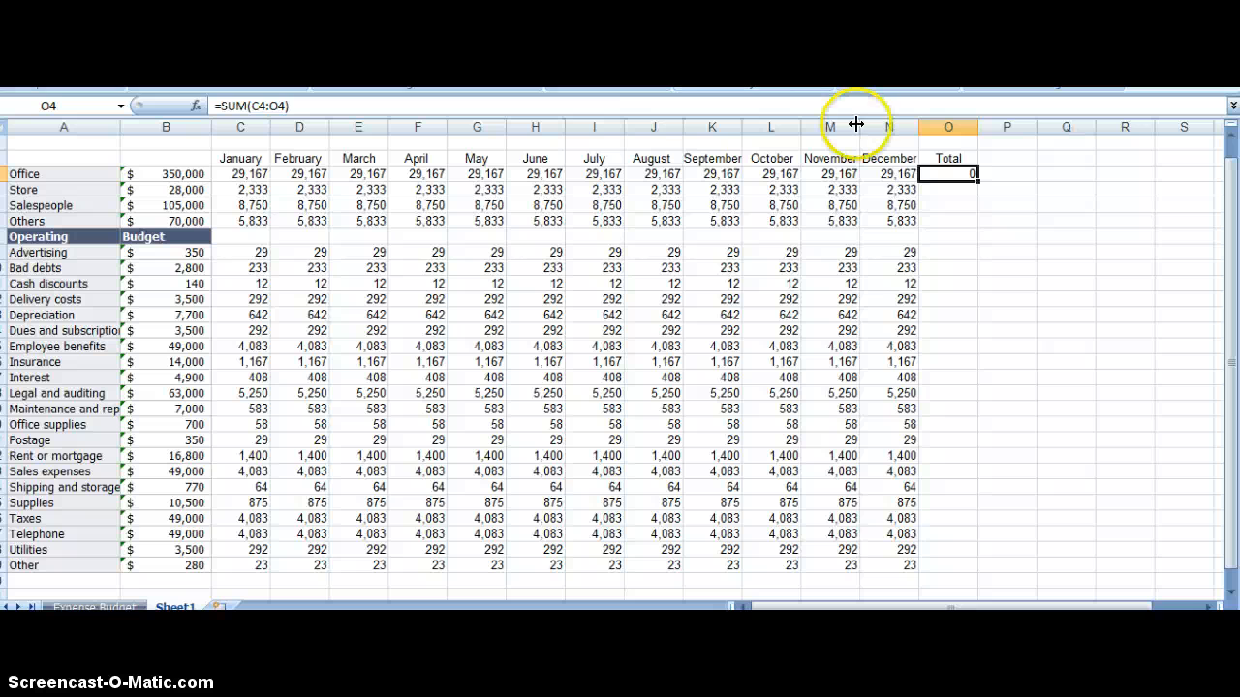
Enter =SUM(C4:N4) in O4 to total the Office row's January through December amounts
type("=s")
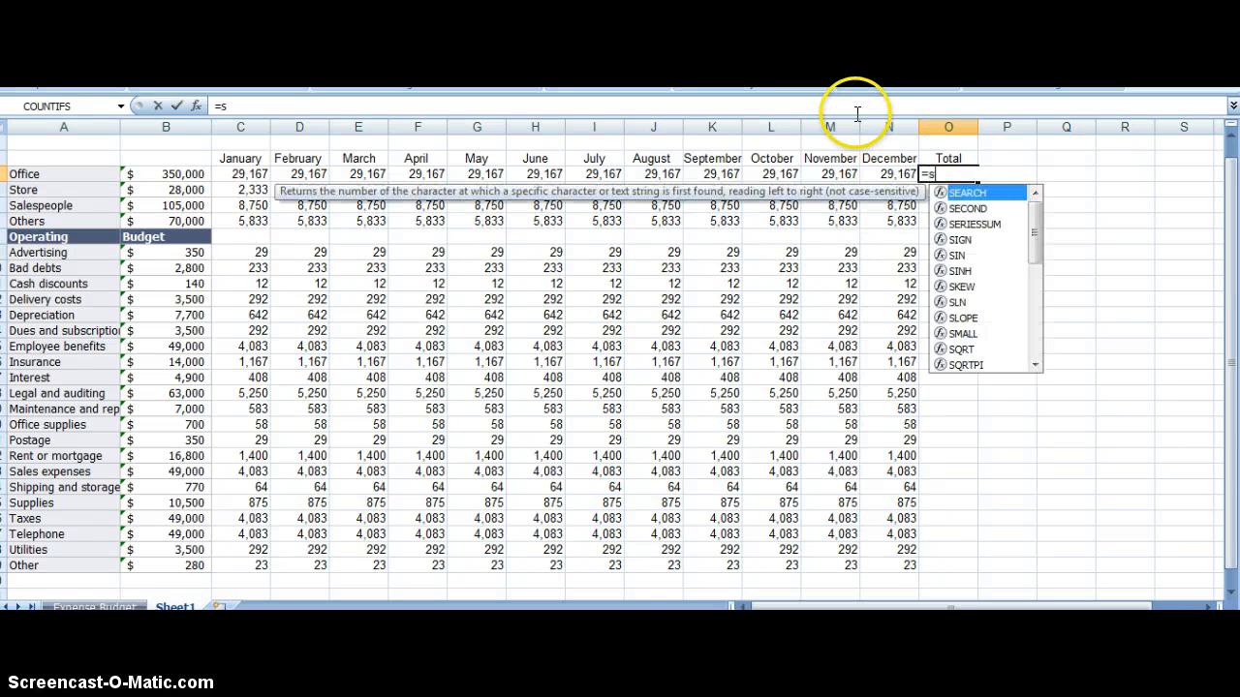
type("um I(")
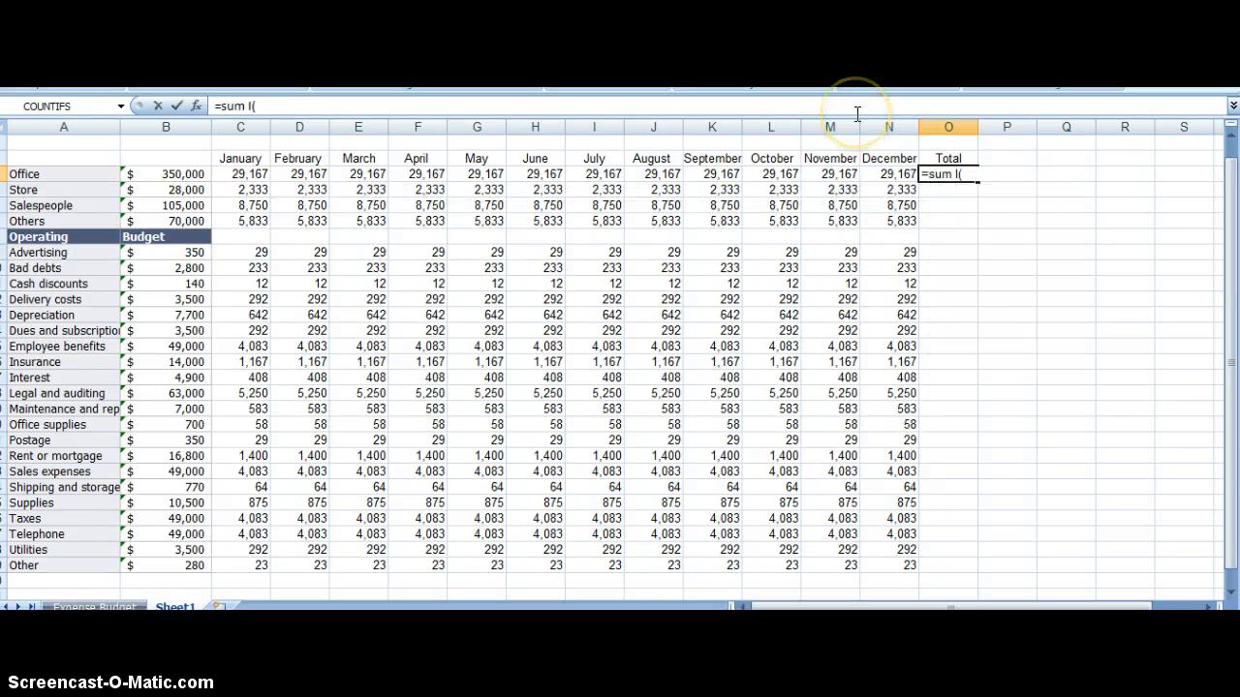
key("BackSpace")
key("BackSpace")
key("BackSpace")
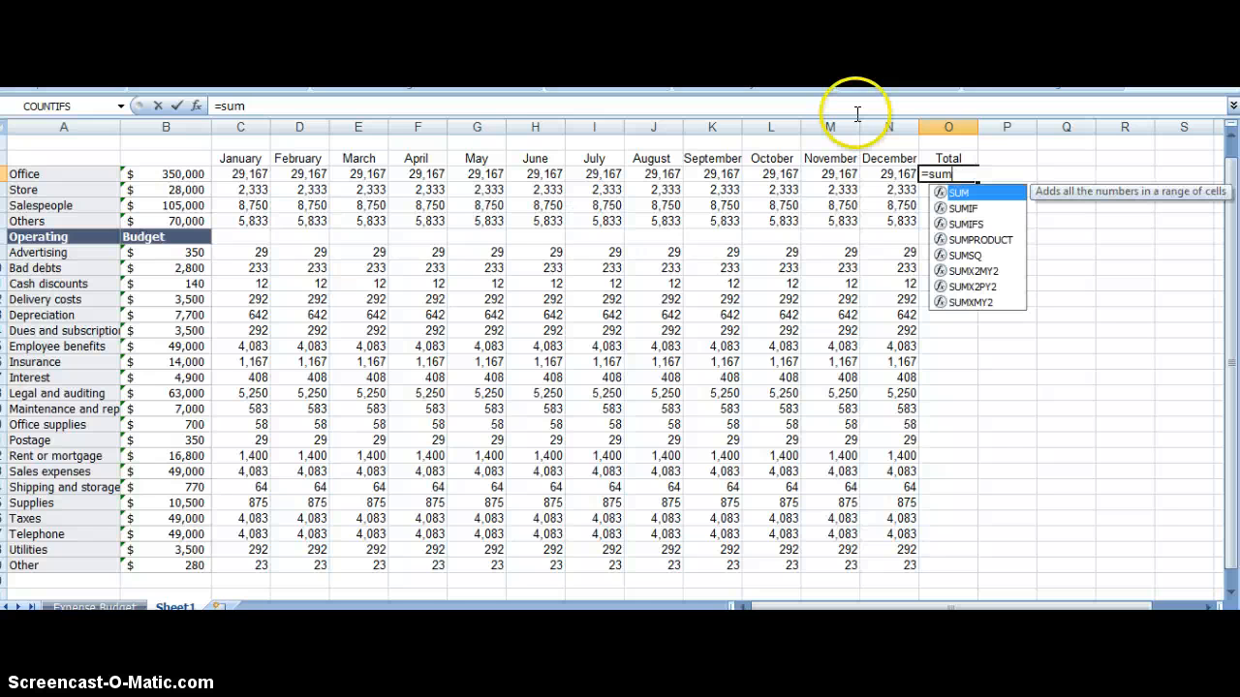
type("(")
key("Left")
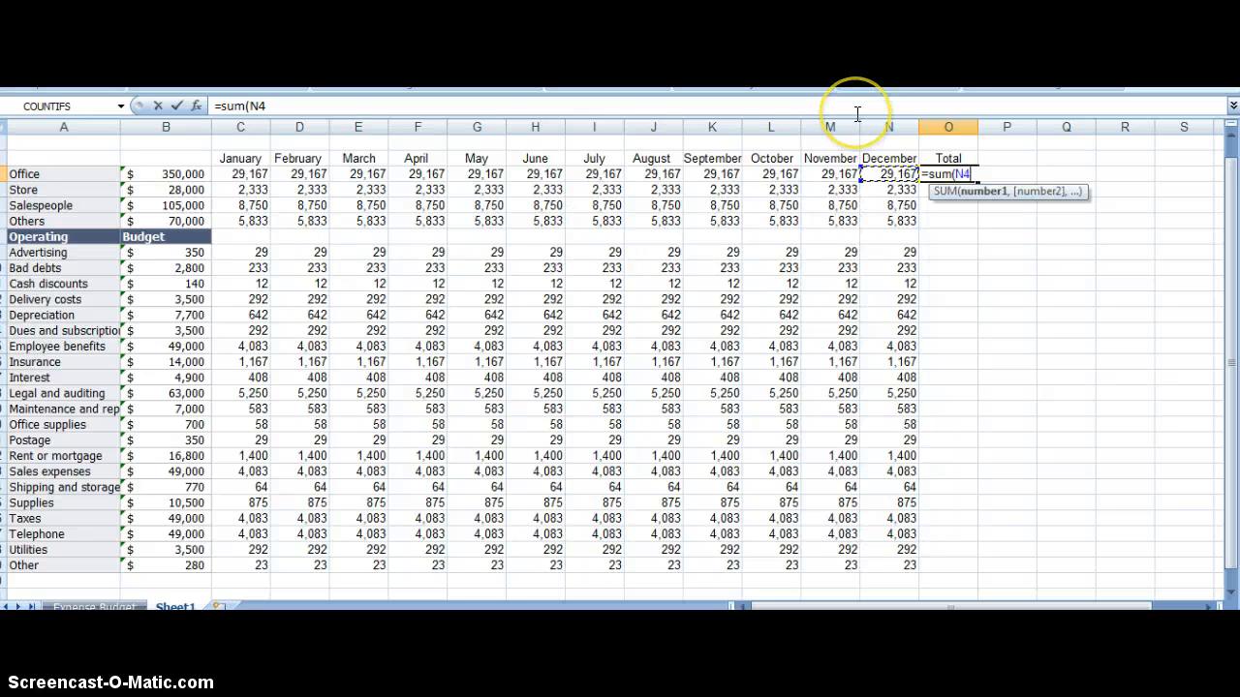
type(":")
key("Left")
key("shift+Left")
key("shift+Left")
key("shift+Left")
key("shift+Left")
key("shift+Left")
key("shift+Left")
key("shift+Left")
key("shift+Left")
key("shift+Left")
key("shift+Left")
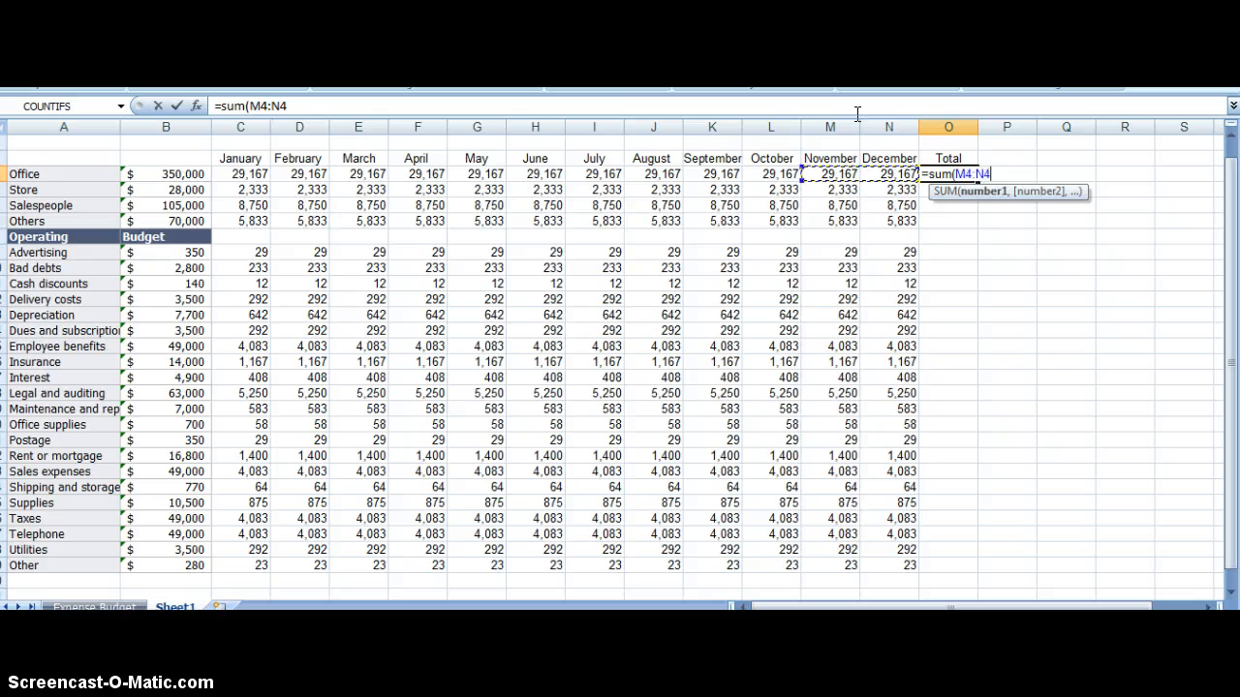
key("shift+Left")
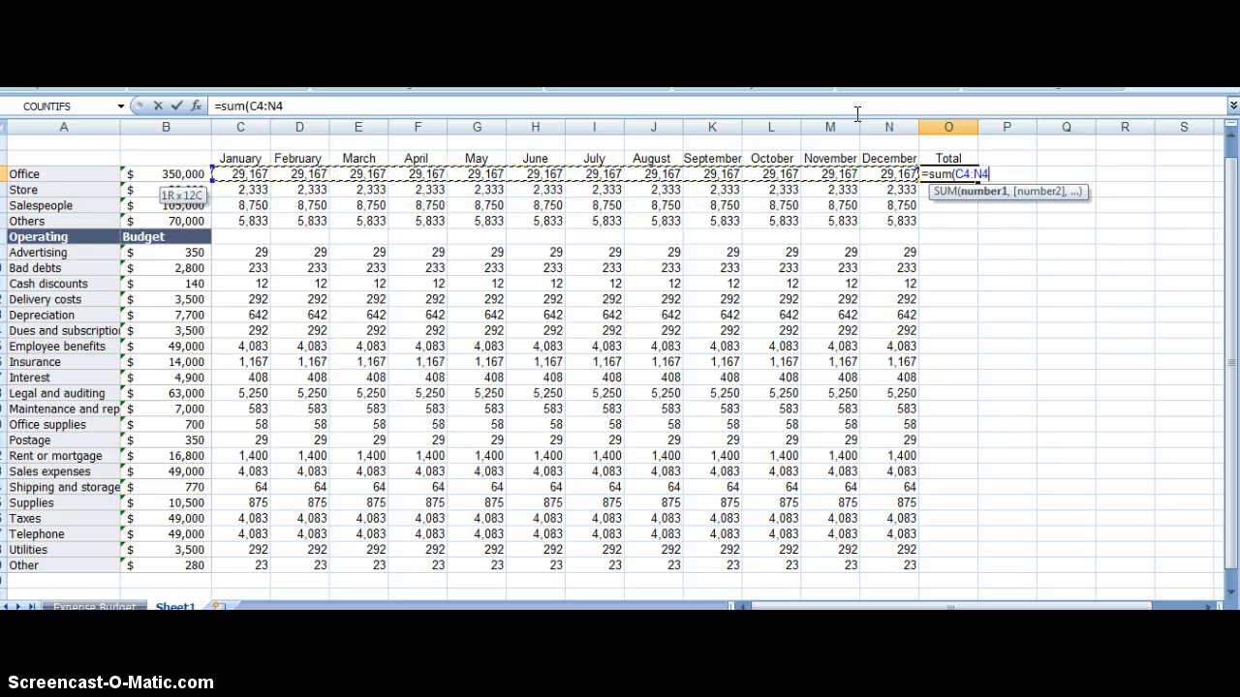
type(")")
key("Return")
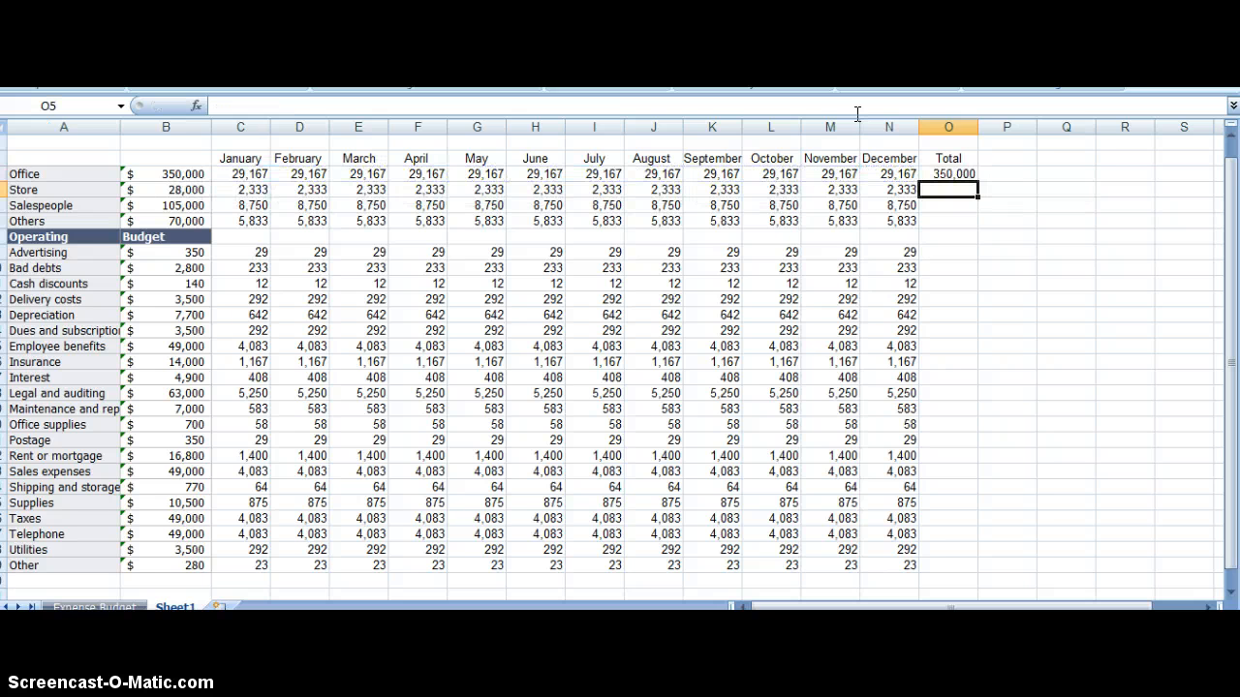
Copy the Office total formula in O4 down through O7 for Store, Salespeople and Others
key("Up")
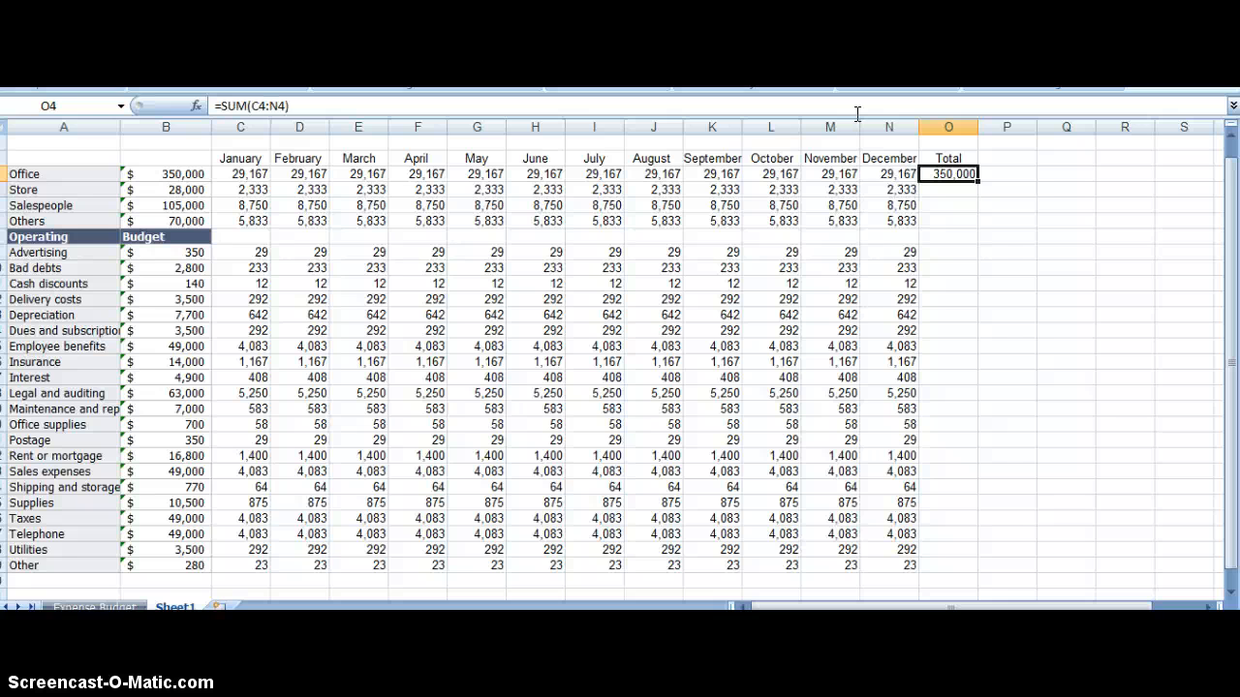
key("ctrl+c")
key("shift+Down")
key("shift+Down")
key("shift+Down")
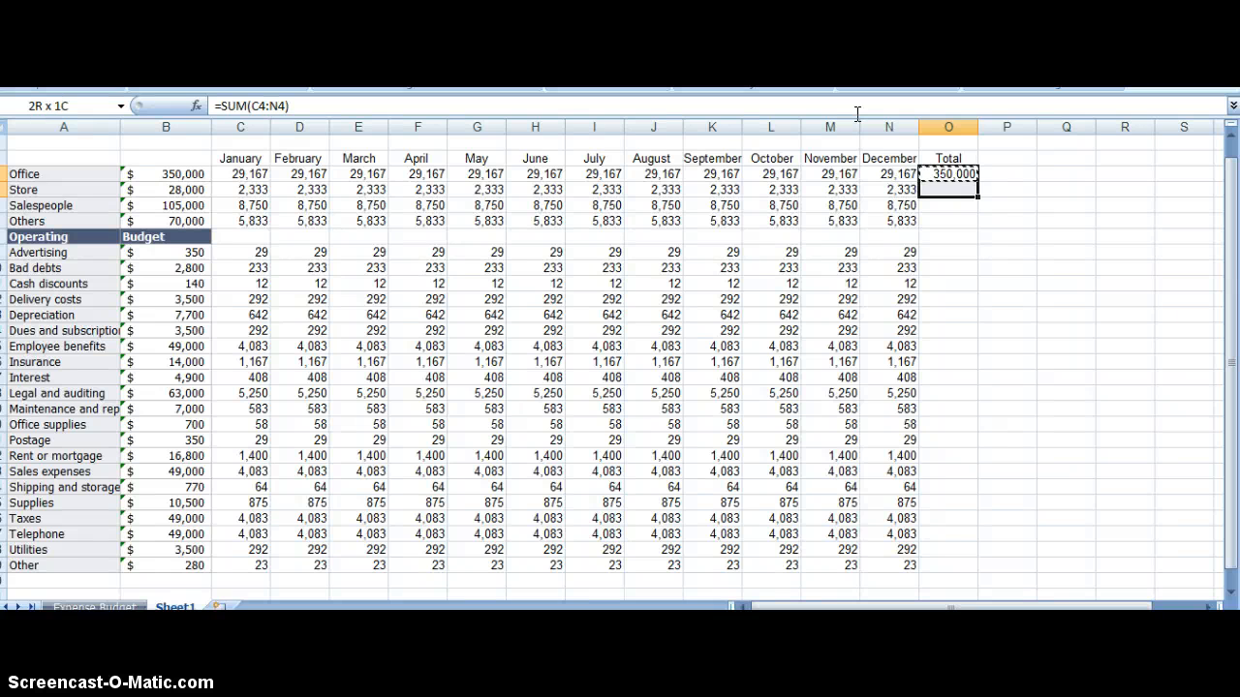
key("ctrl+v")
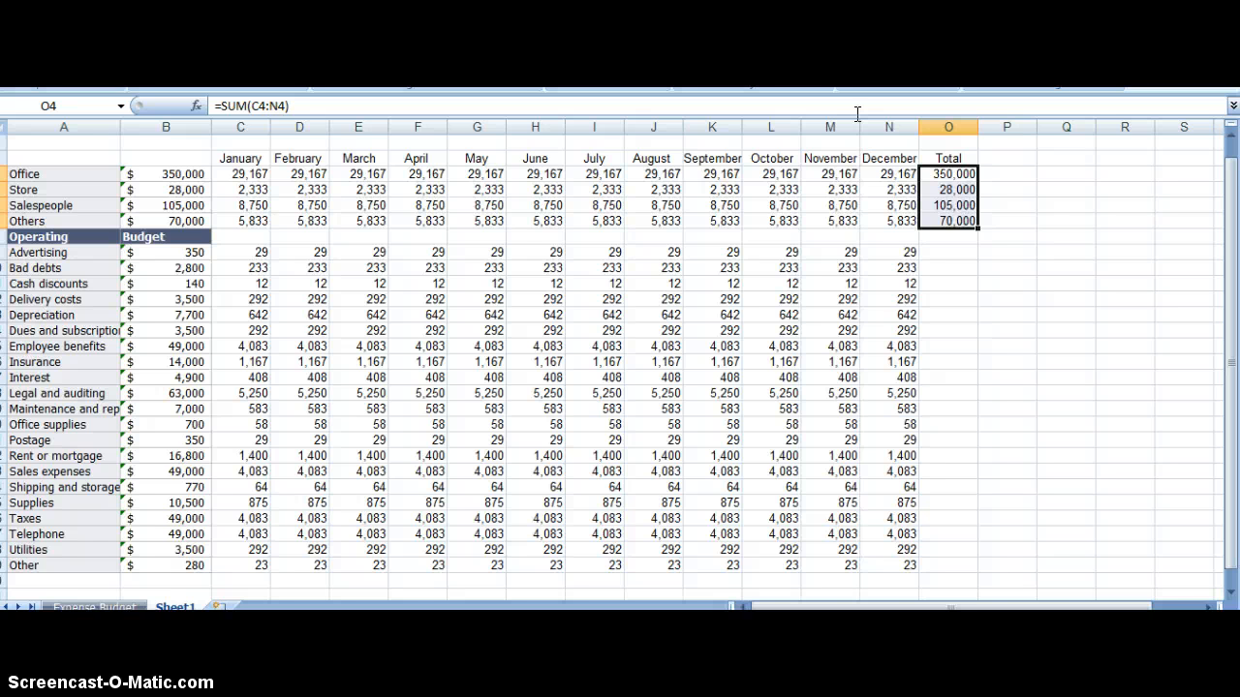
Copy the Others total formula in O7 into O9:O29 for the operating categories Advertising through Other
key("Down")
key("Down")
key("Down")
key("Down")
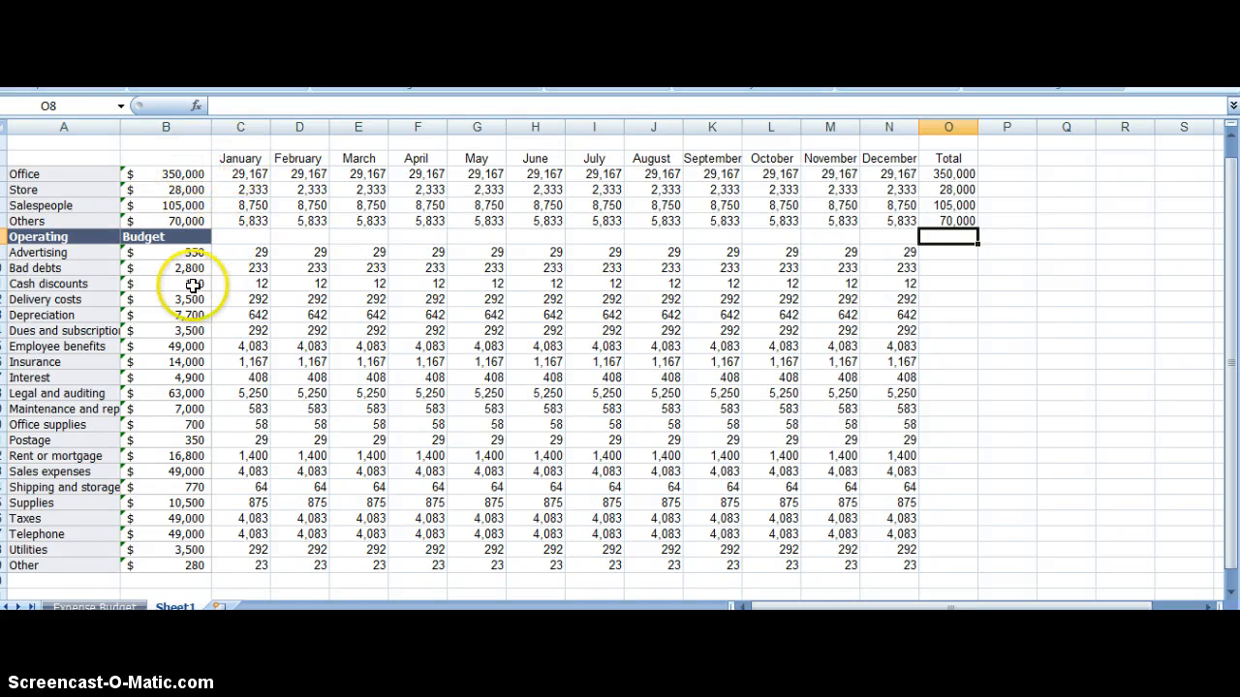
key("Down")
key("Down")
key("Up")
key("Up")
key("Up")
key("Up")
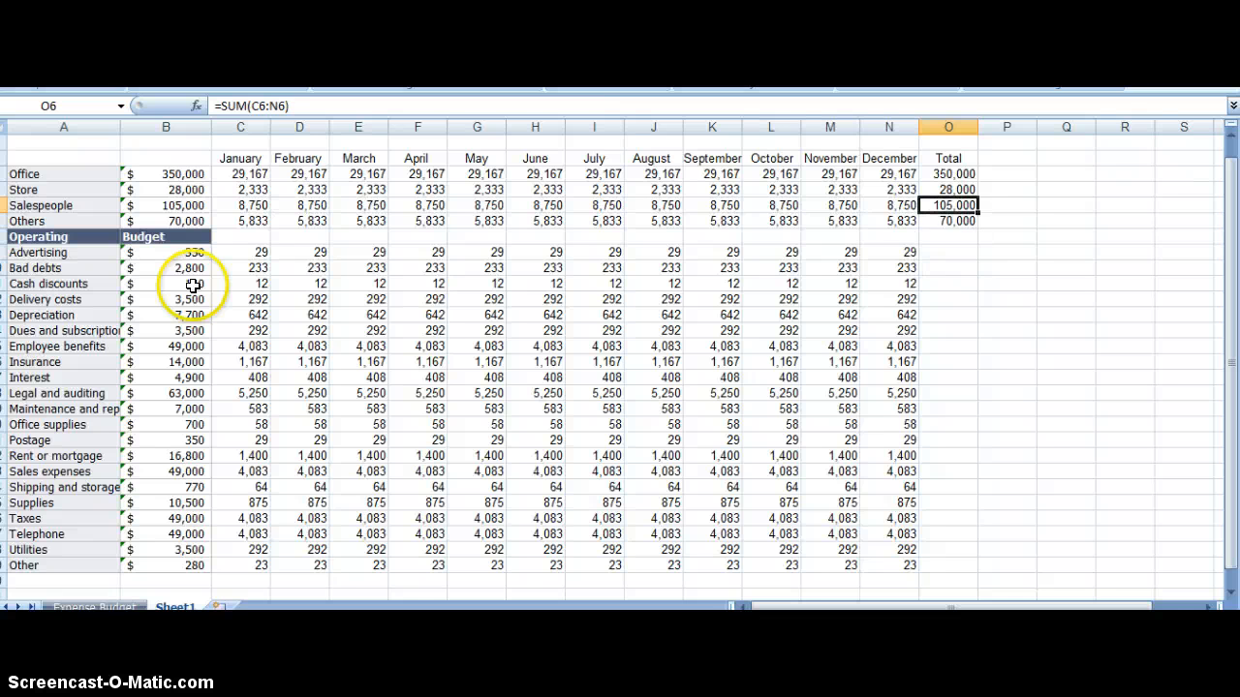
key("Down")
key("ctrl+c")
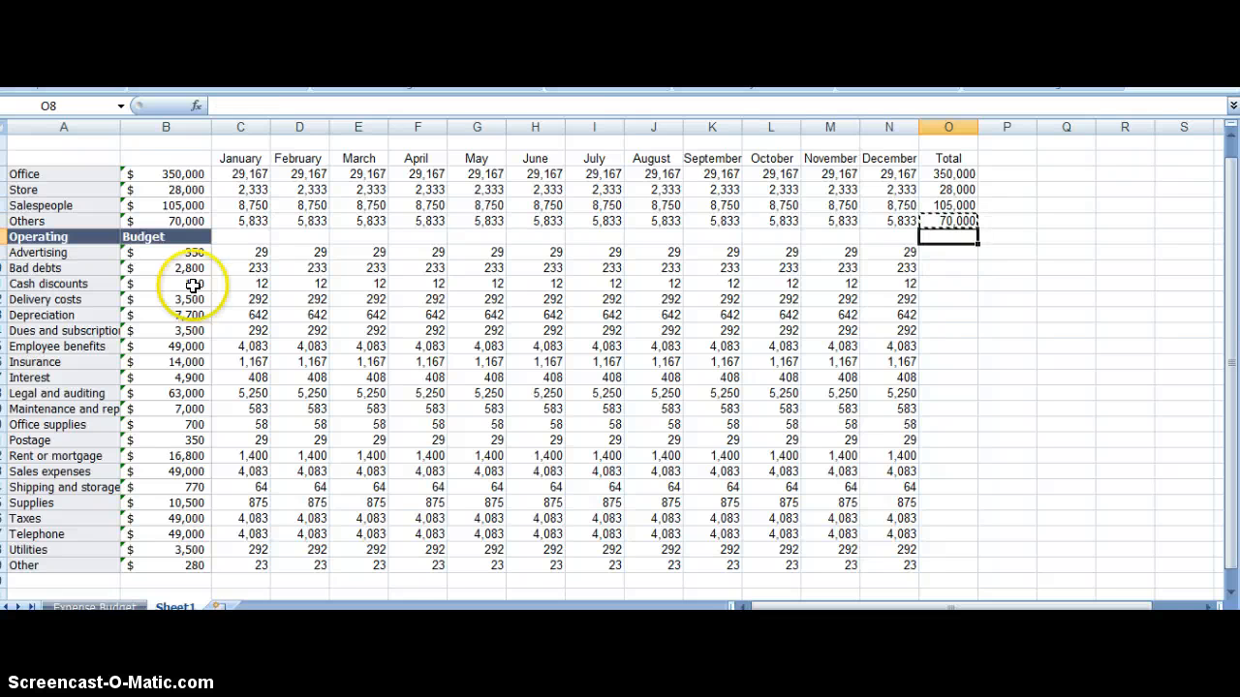
key("Down")
key("shift+Down")
key("shift+Down")
key("shift+Down")
key("shift+Down")
key("shift+Down")
key("shift+Down")
key("shift+Down")
key("shift+Down")
key("shift+Down")
key("shift+Down")
key("shift+Down")
key("shift+Down")
key("shift+Down")
key("shift+Down")
key("shift+Down")
key("shift+Down")
key("shift+Down")
key("shift+Down")
key("shift+Down")
key("shift+Down")
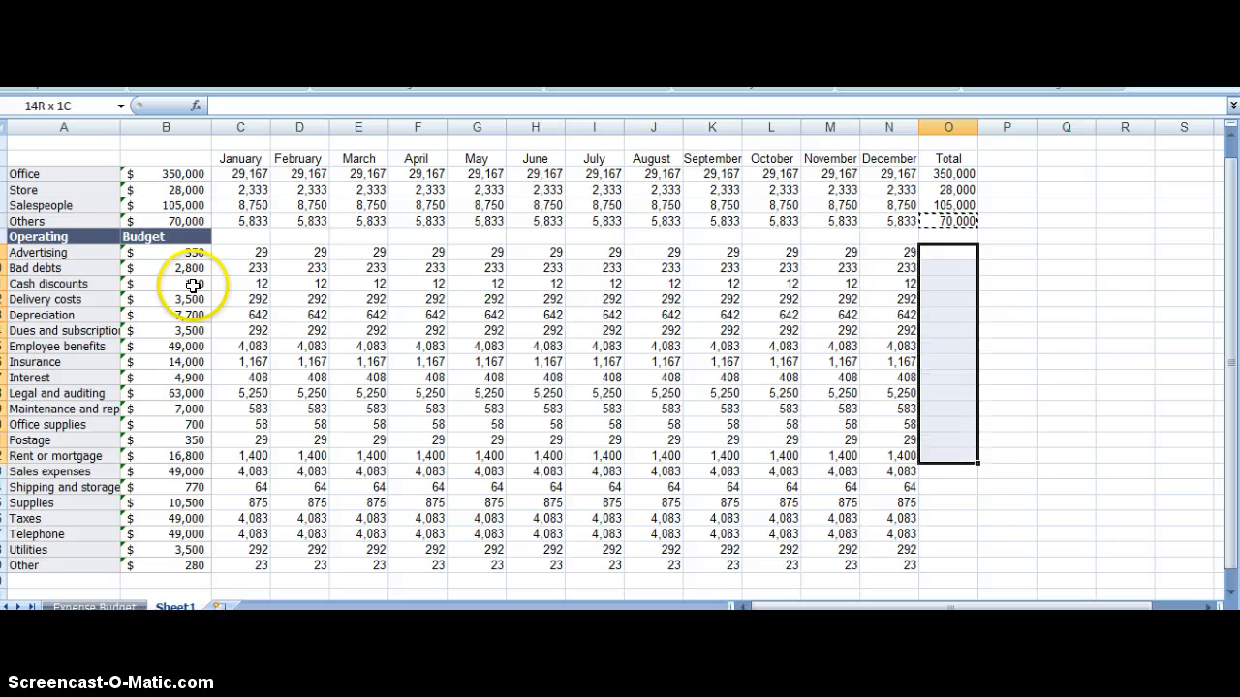
key("ctrl+v")
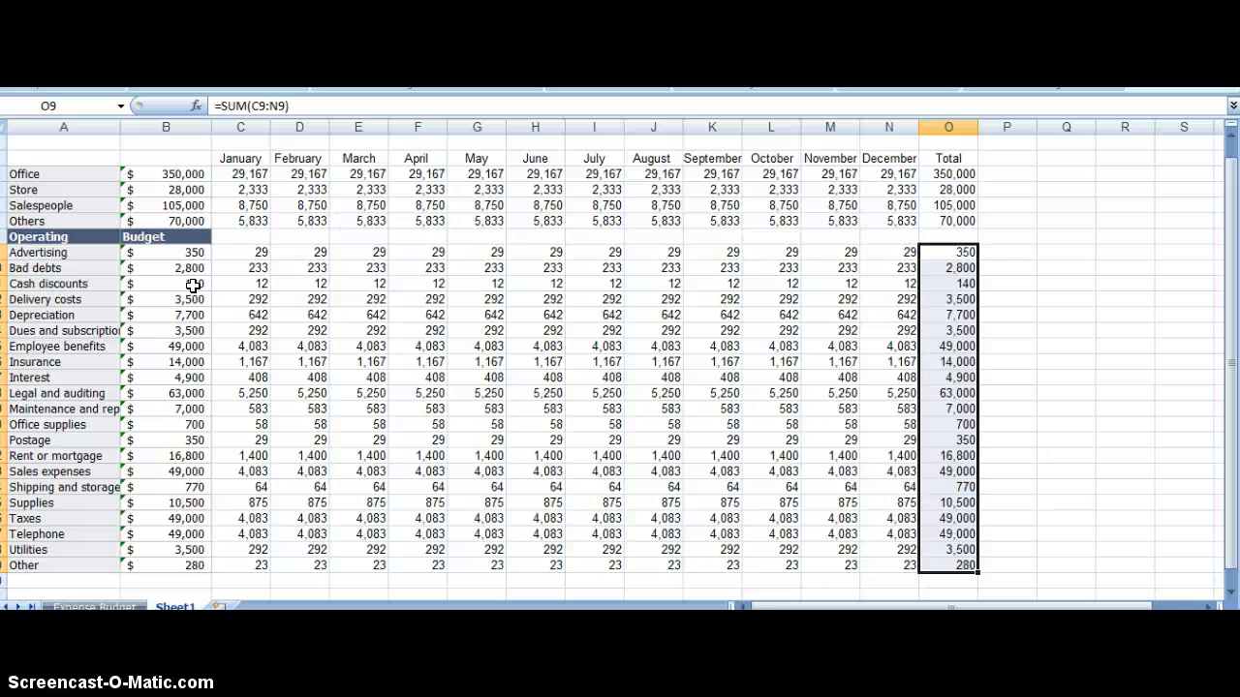
key("Down")
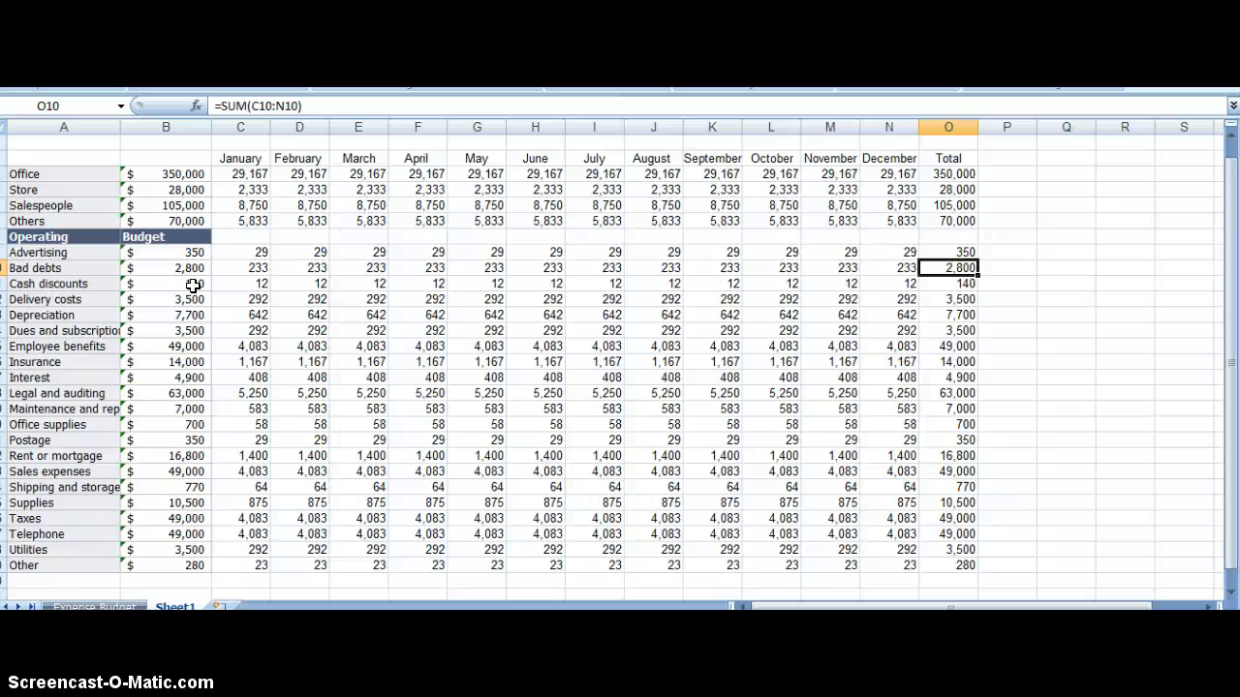
key("Down")
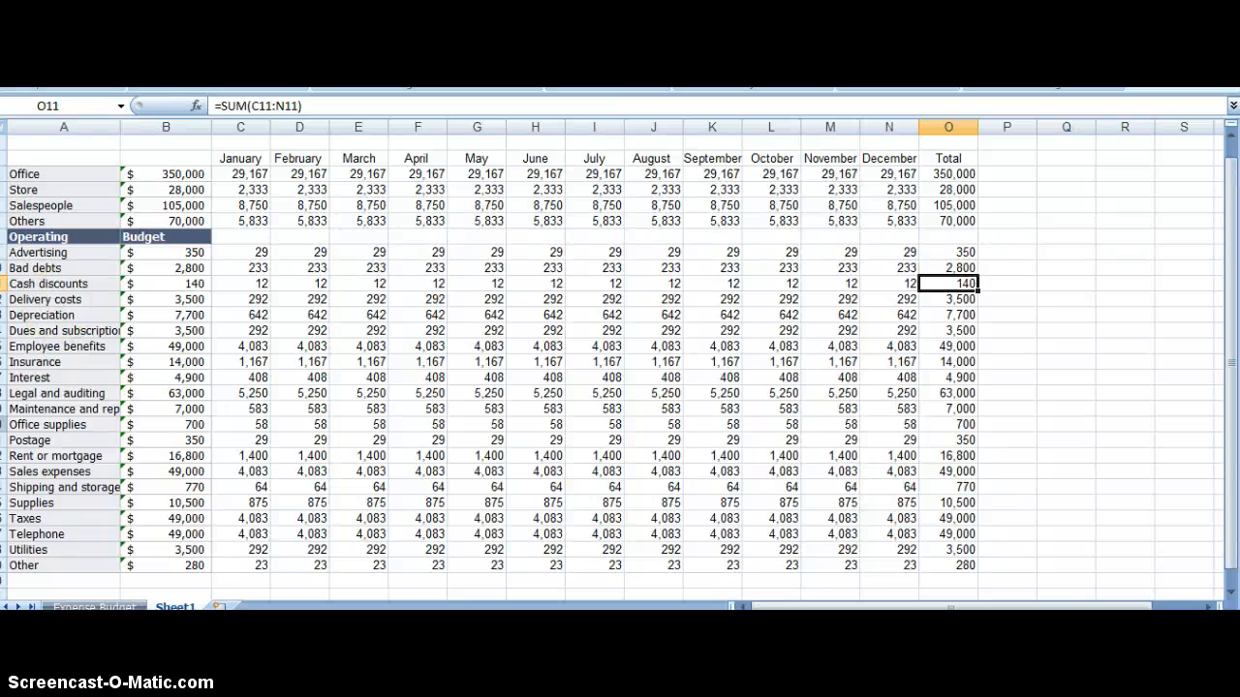
Examine the Office row's Budget and Difference ($) formulas on the Expense Budget sheet
left_click(109, 608)
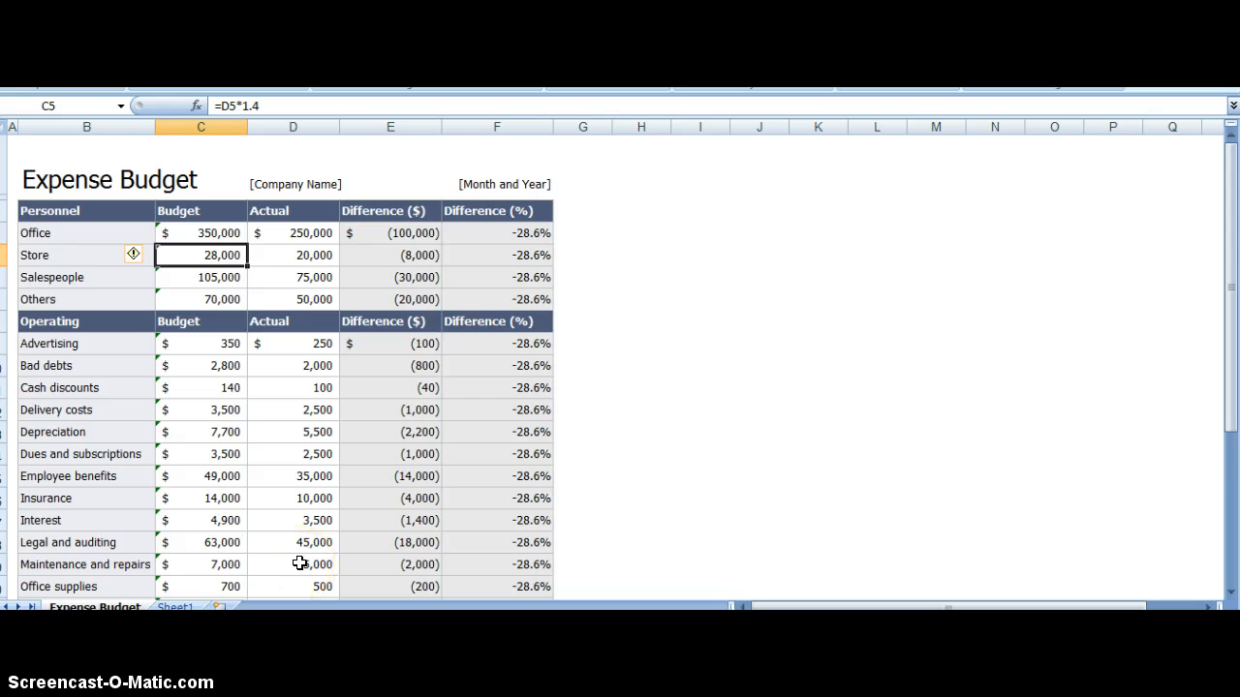
left_click(201, 232)
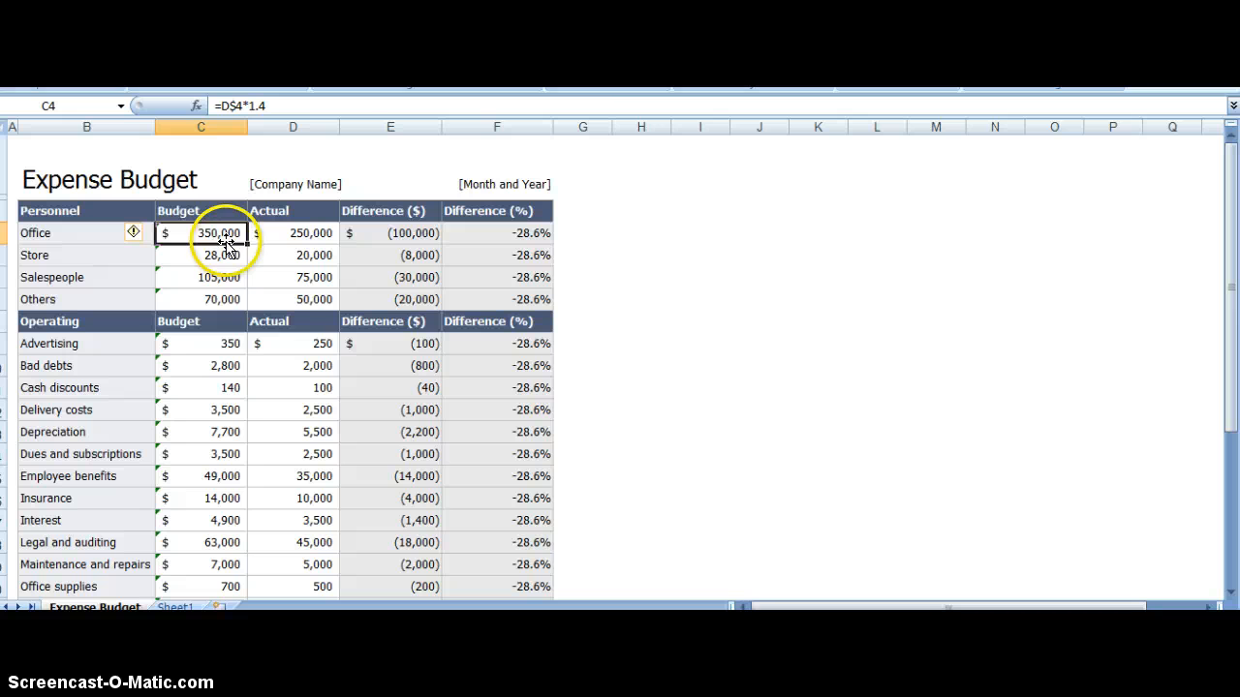
left_click_drag(236, 318, 404, 273)
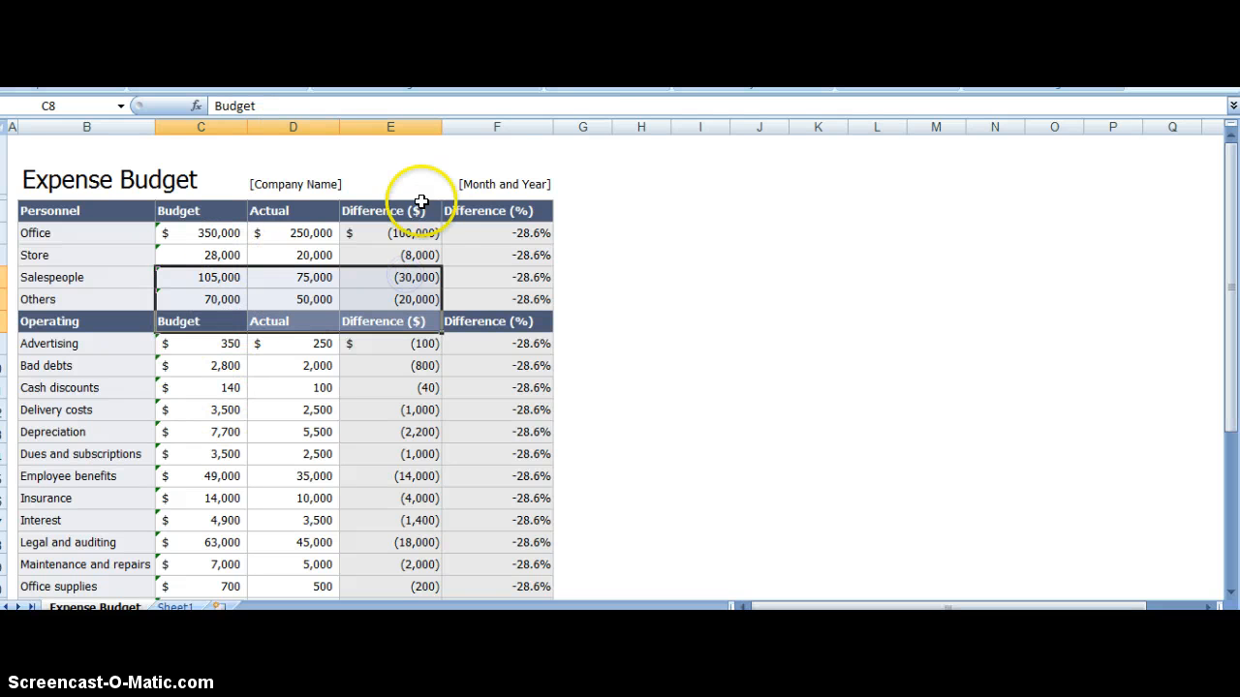
left_click(411, 230)
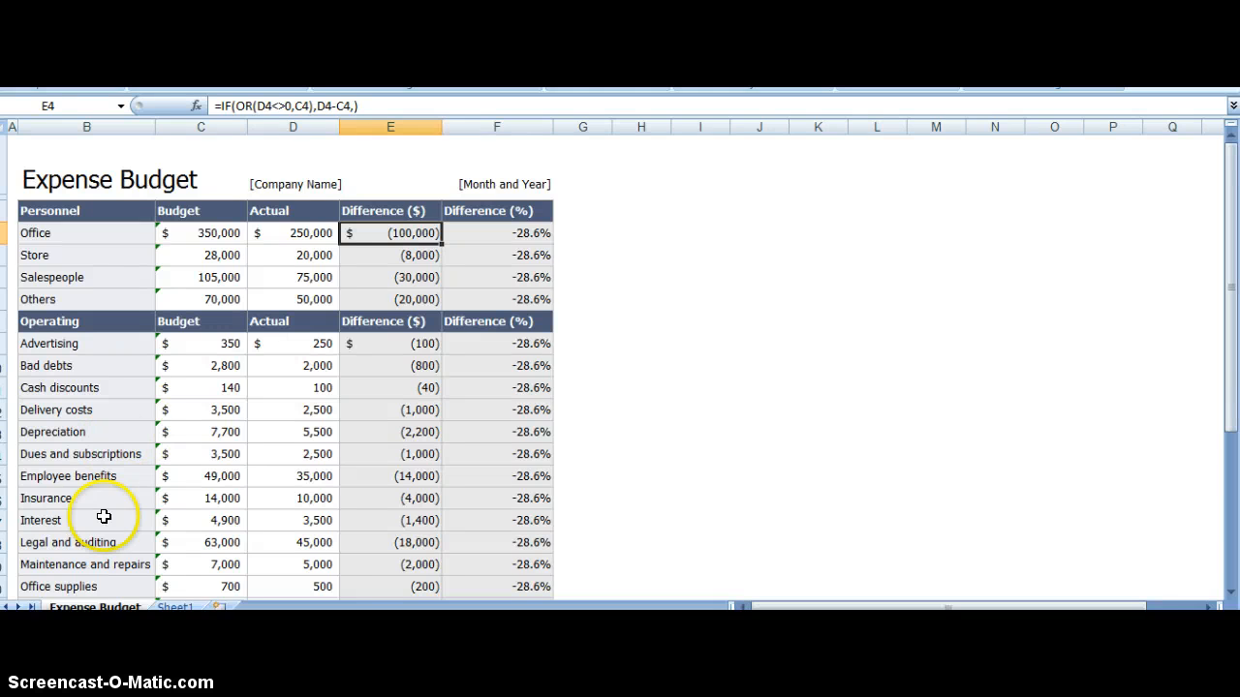
Return to Sheet1 and rename it Monthly Budget
left_click(176, 608)
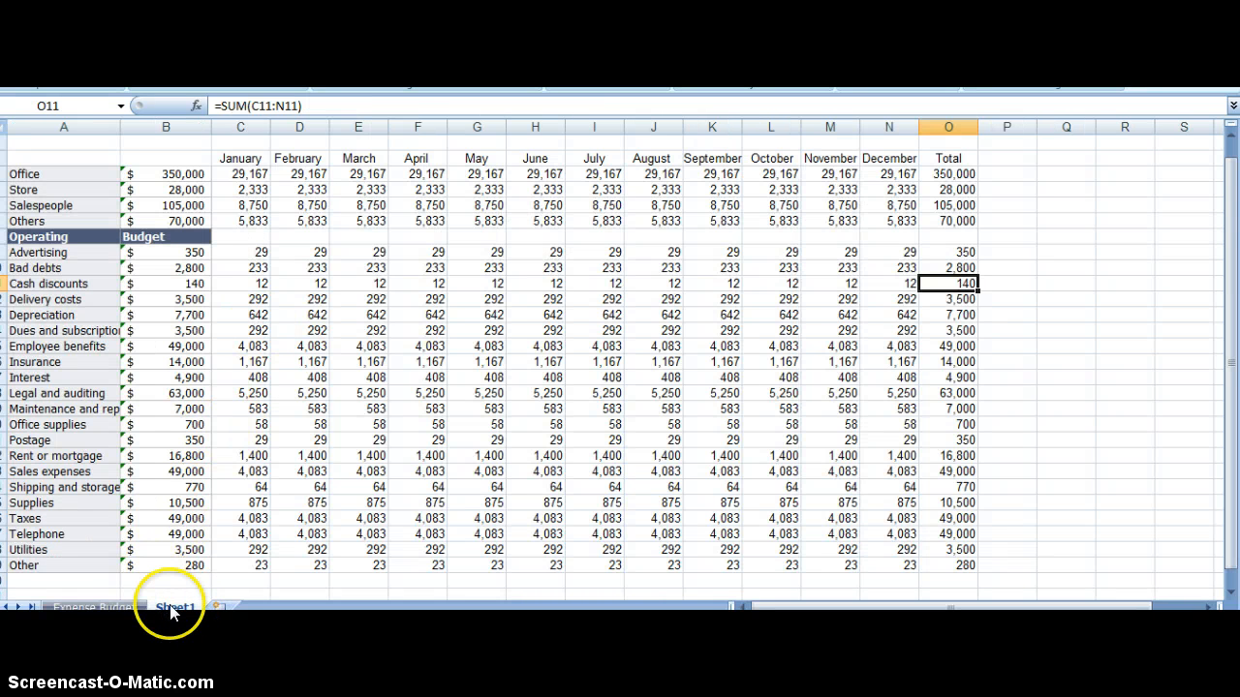
double_click(171, 605)
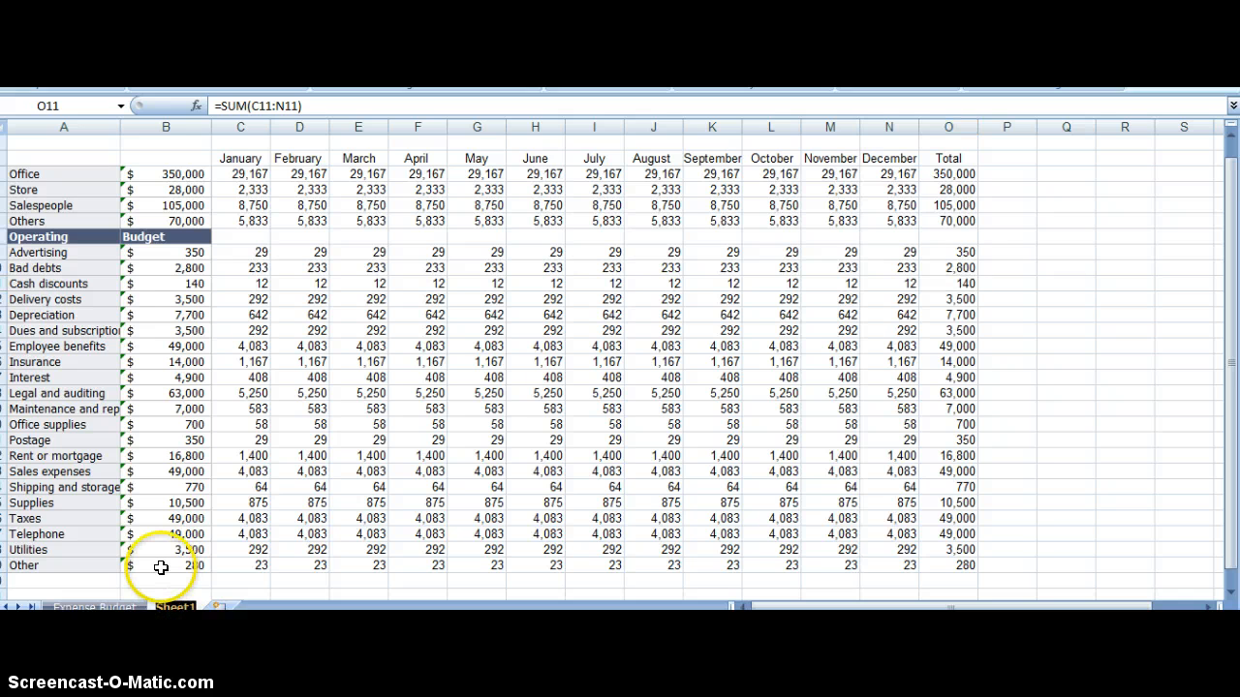
type("Monthly Budget")
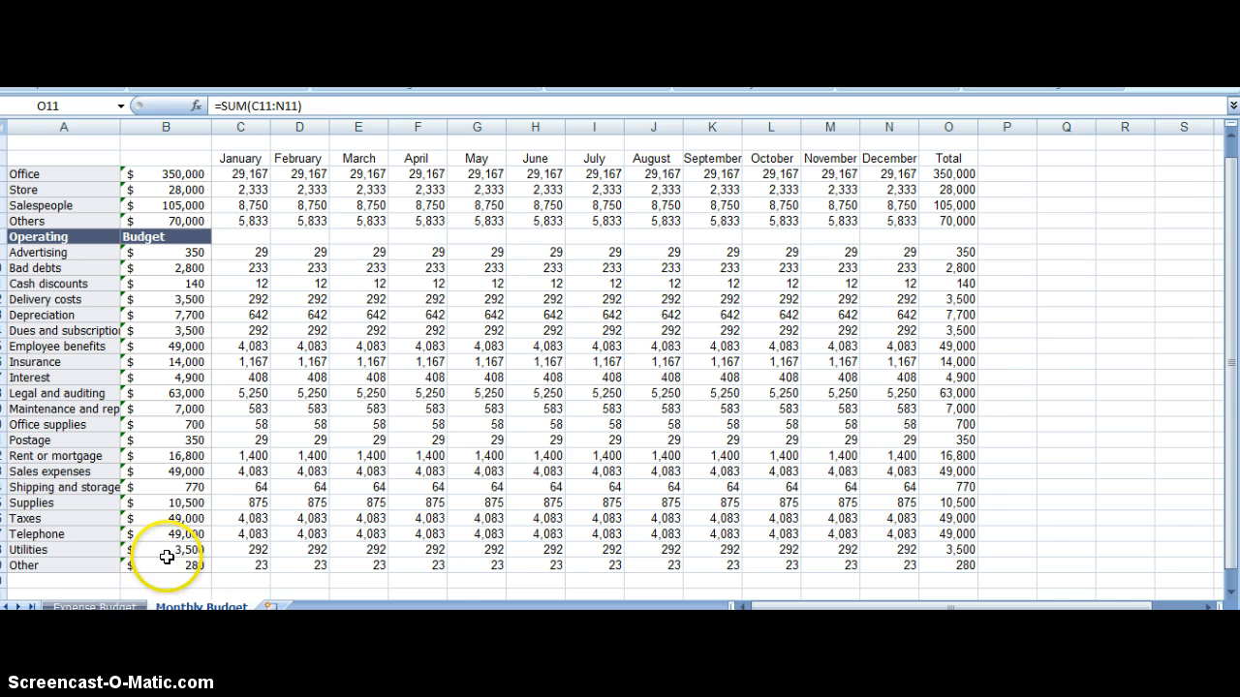
Enter the label "Total by Month" in A30, below the Other category
left_click_drag(161, 549, 161, 534)
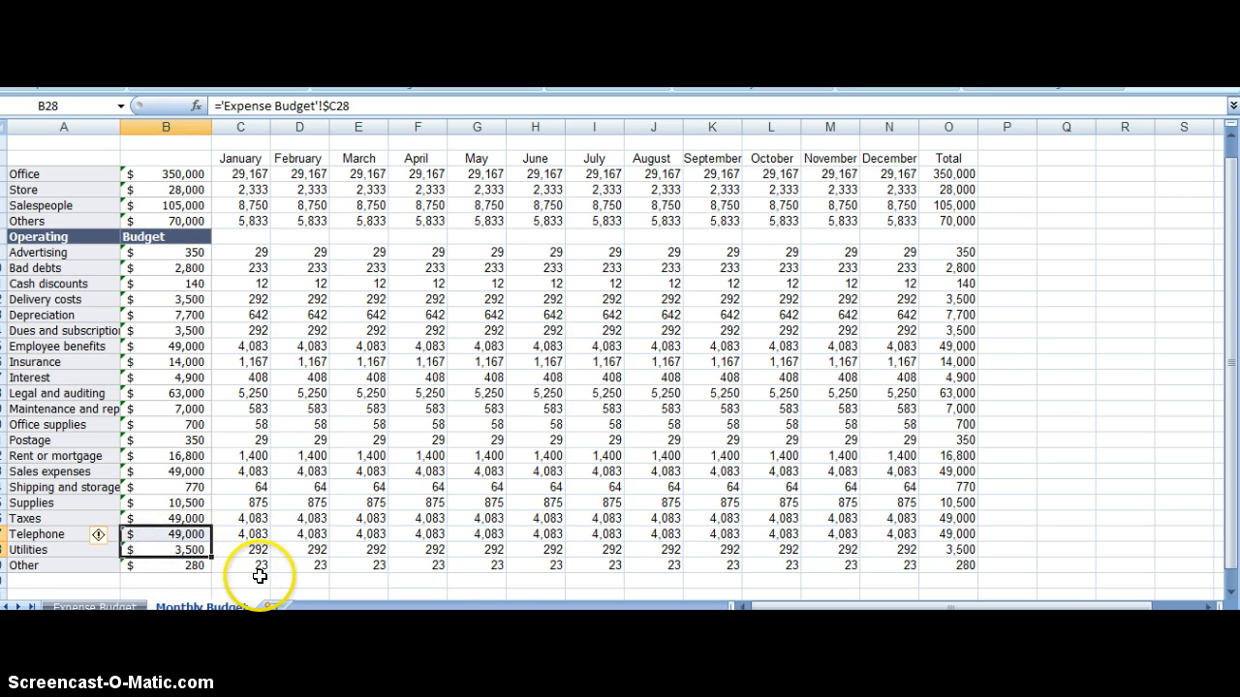
left_click(260, 576)
key("Home")
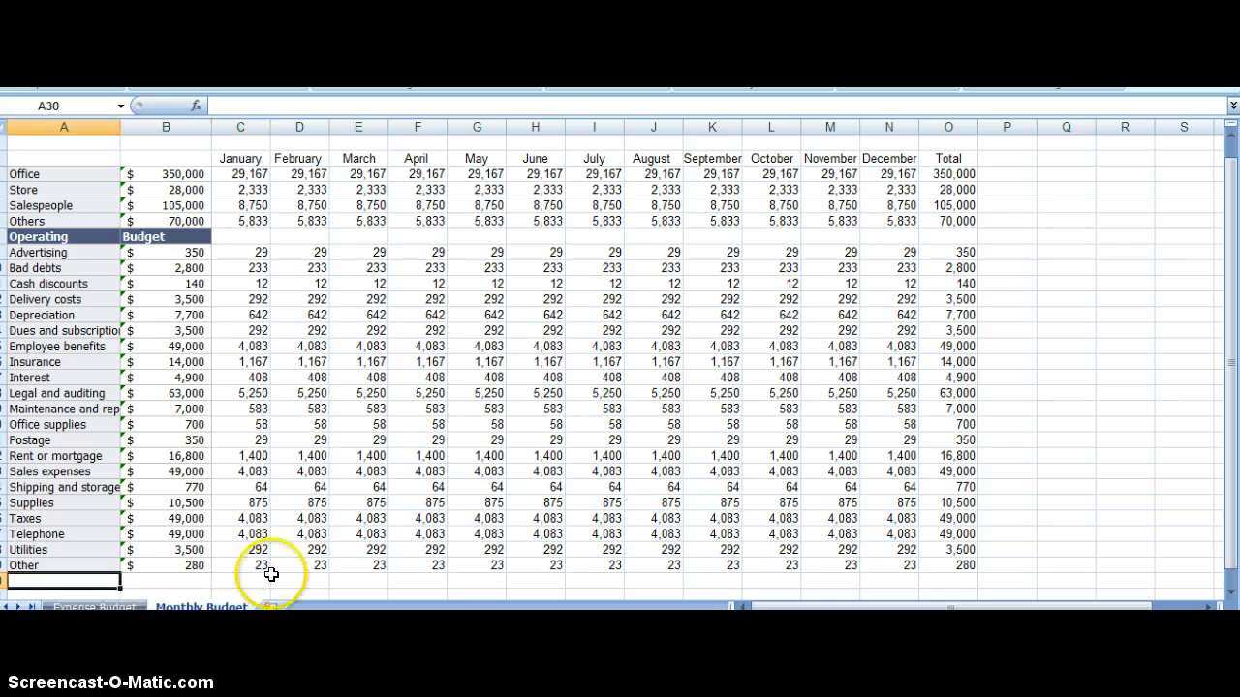
type("Total")
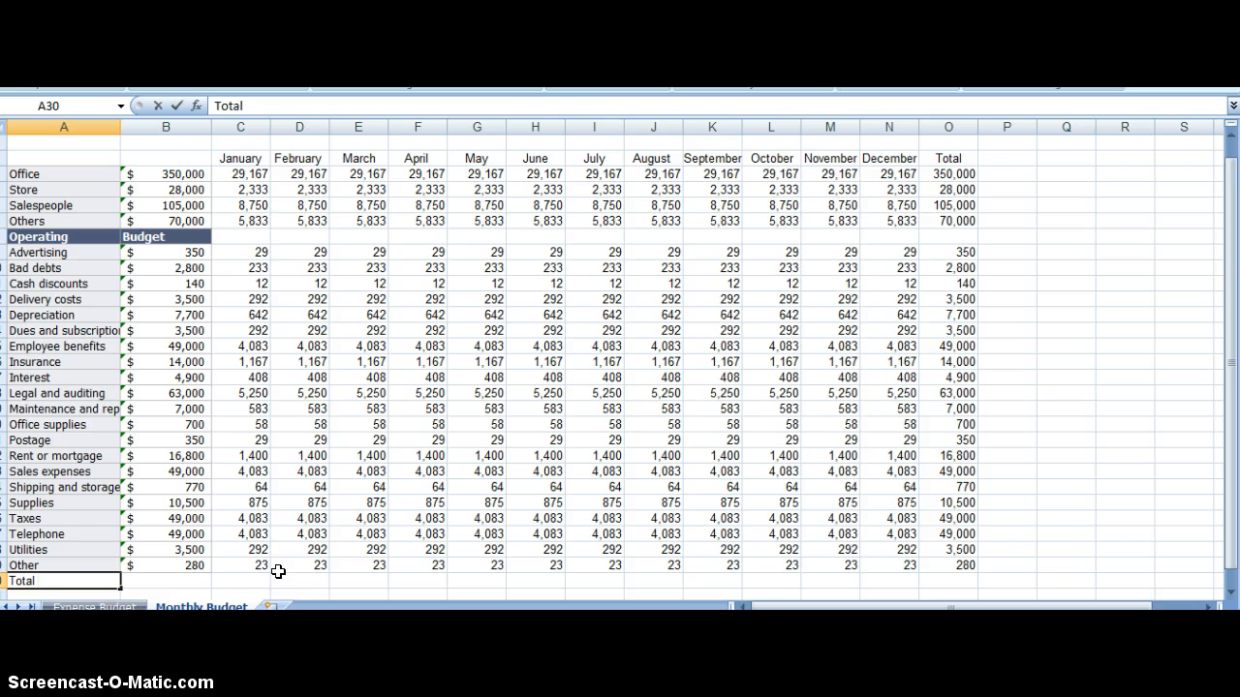
type(" by Month")
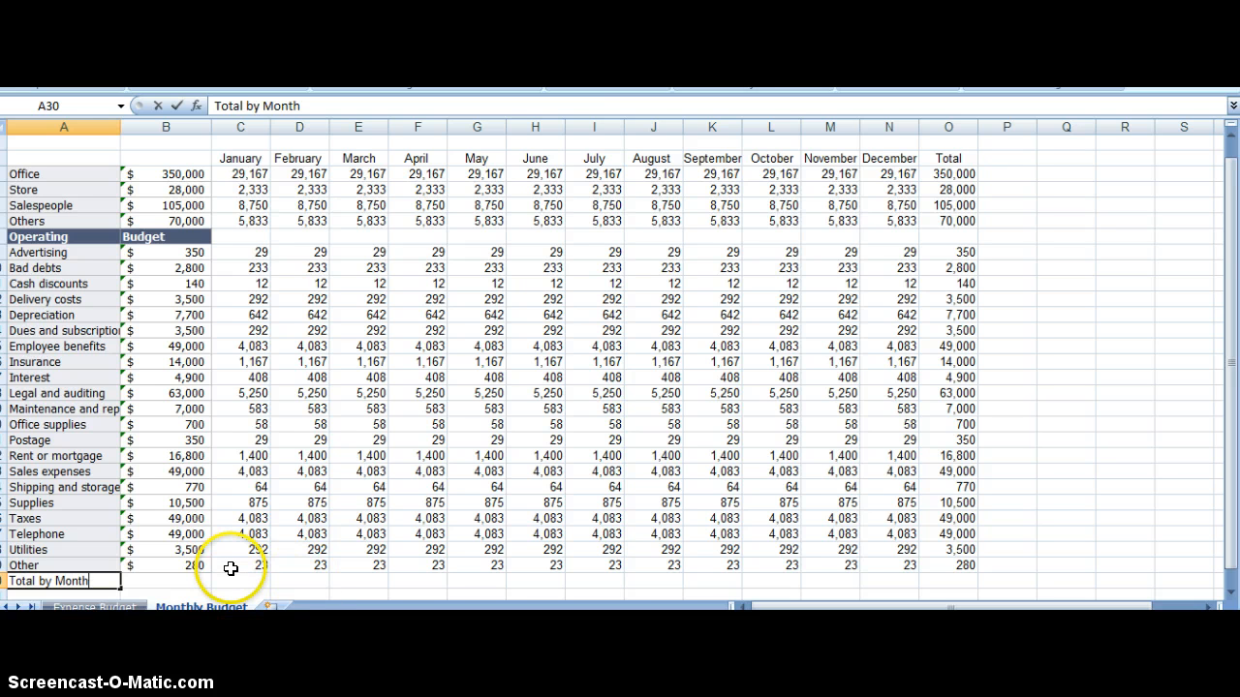
Apply a Top and Double Bottom Border to C30:O30 in the Total by Month row
left_click(231, 569)
key("Down")
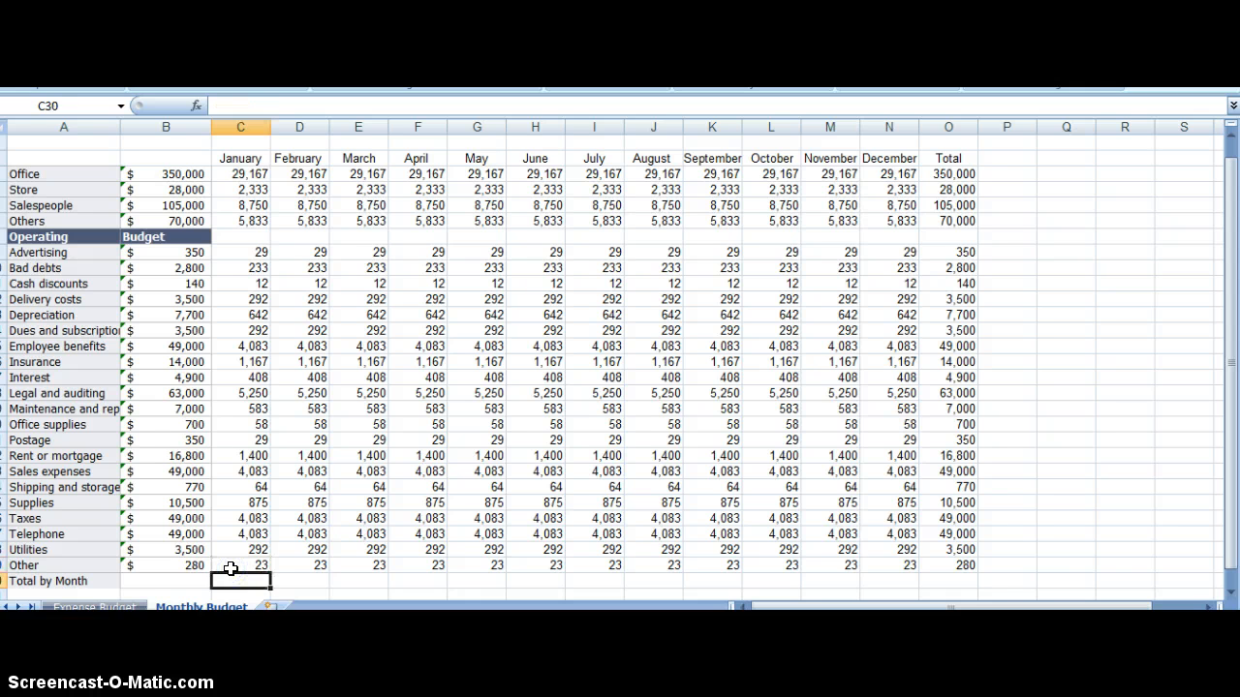
key("shift+Right")
key("shift+Right")
key("shift+Right")
key("shift+Right")
key("shift+Right")
key("shift+Right")
key("shift+Right")
key("shift+Right")
key("shift+Right")
key("shift+Right")
key("shift+Right")
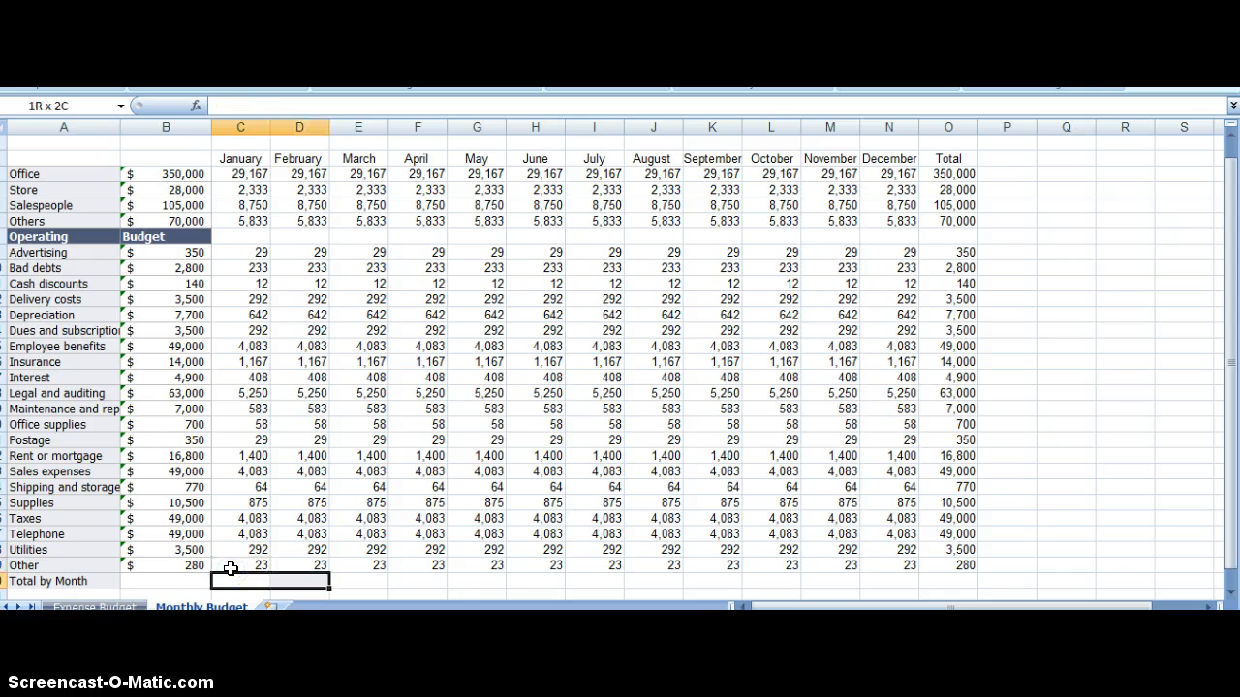
key("shift+Right")
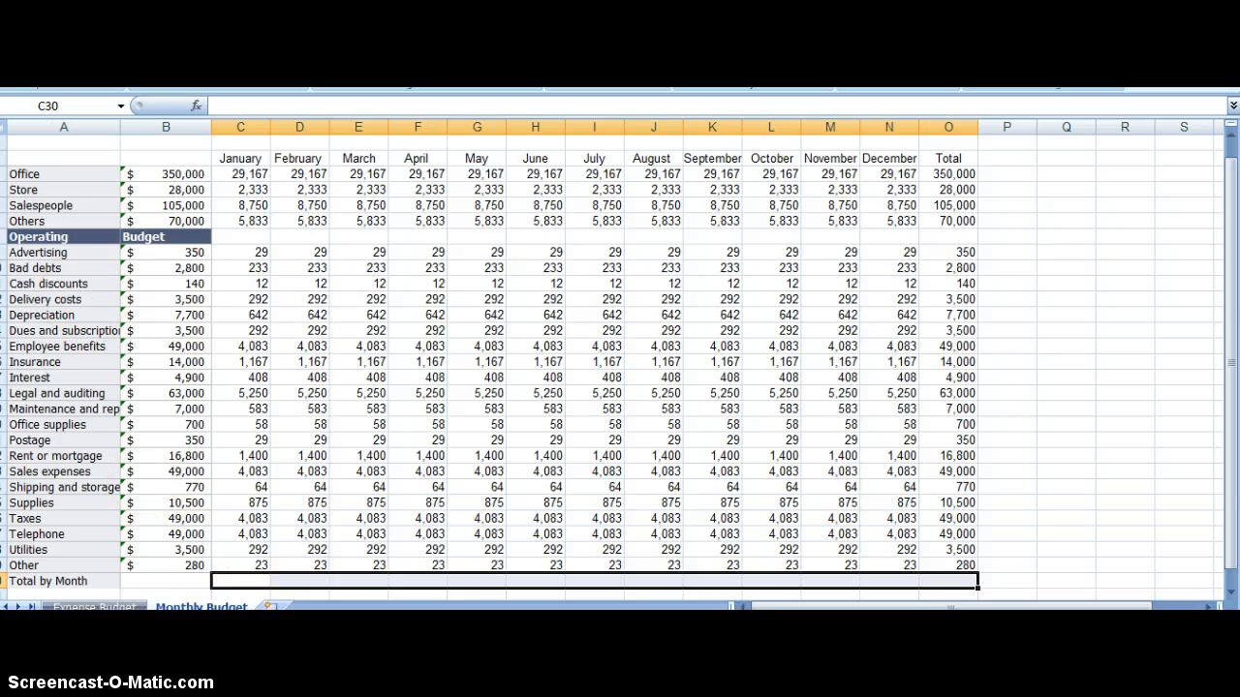
left_click(236, 64)
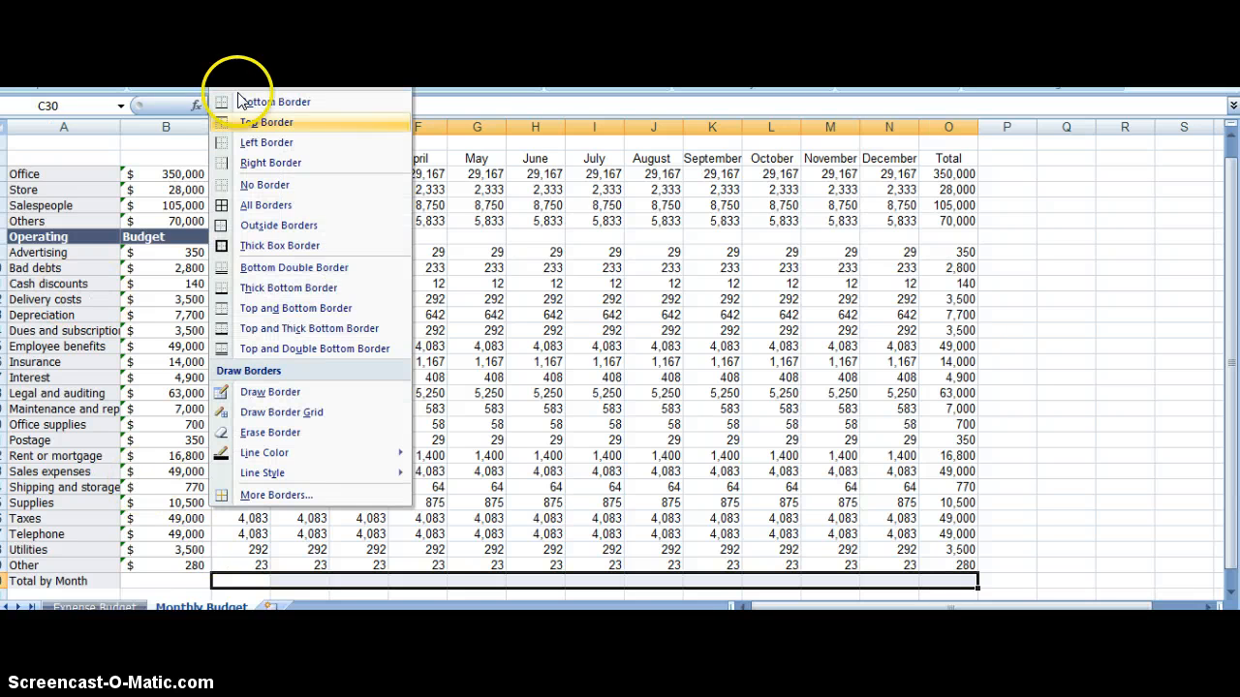
left_click(243, 346)
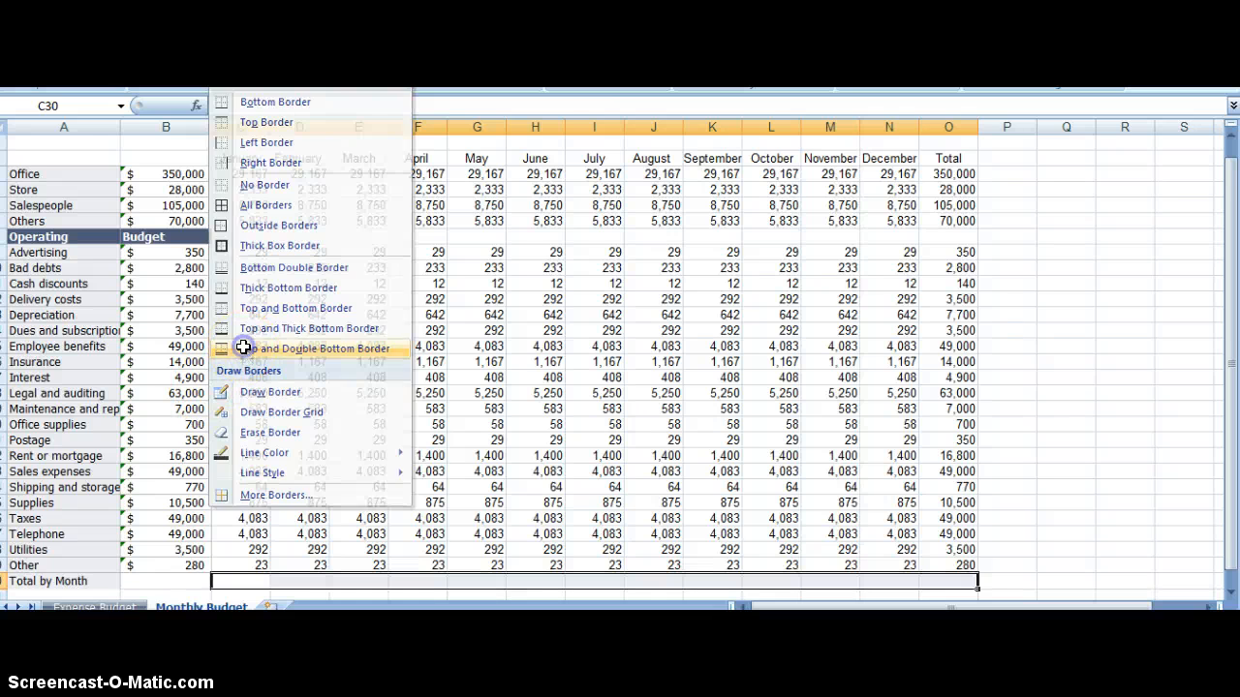
Enter =SUM(C4:C29) in C30 to total January's expenses for all categories
left_click(230, 577)
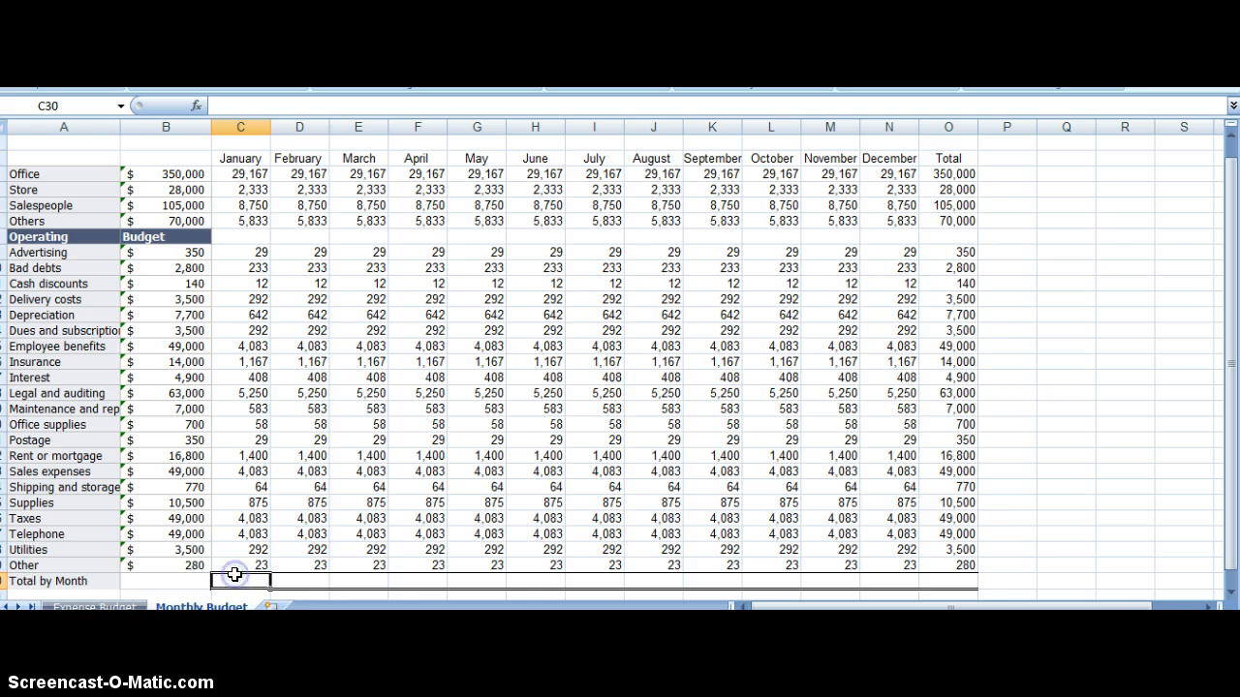
type("=")
left_click(221, 579)
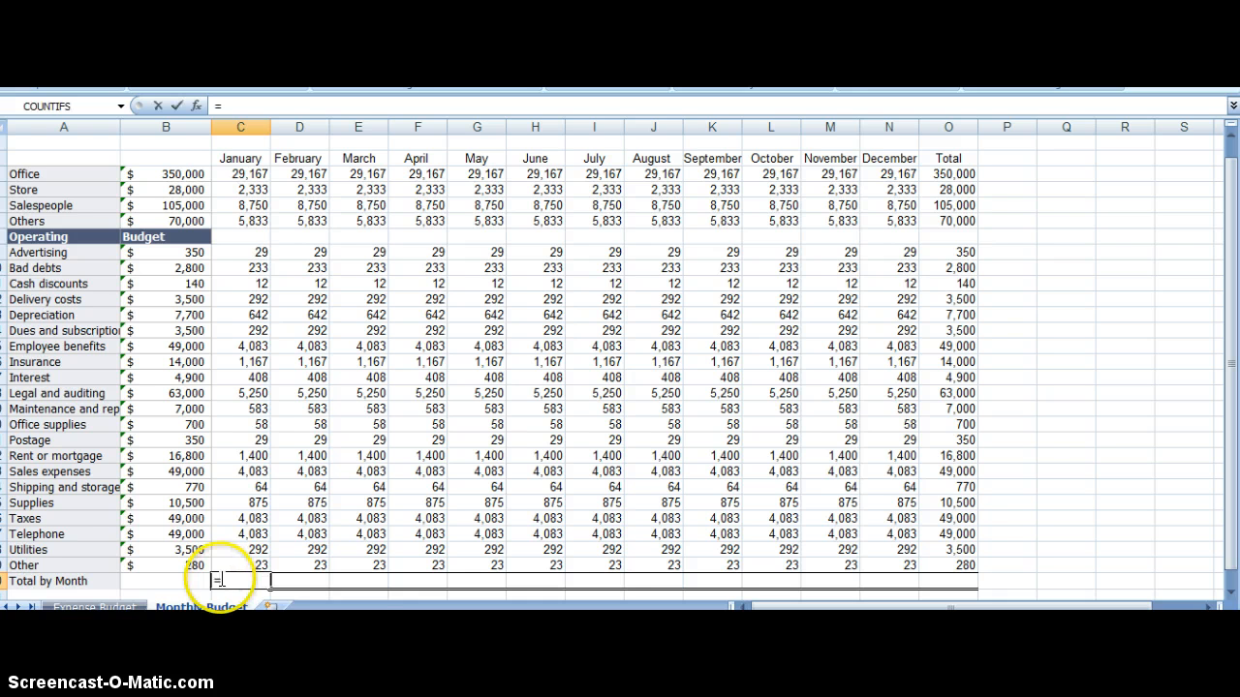
type("sum(")
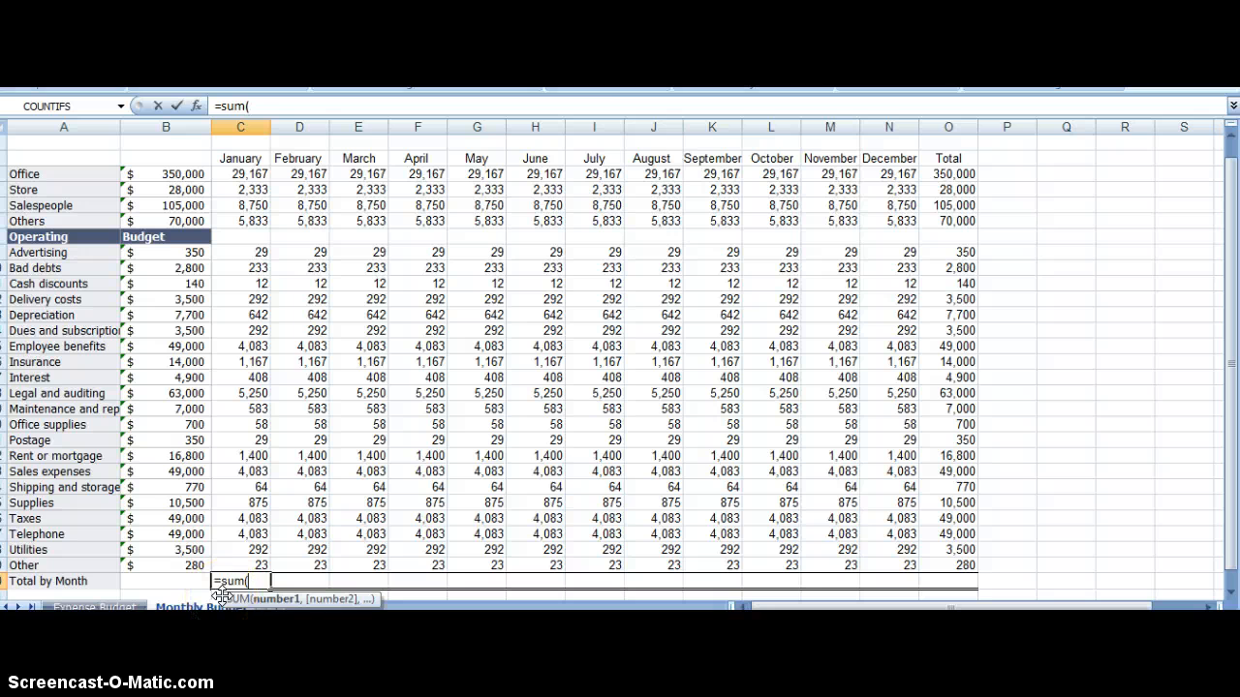
key("Up")
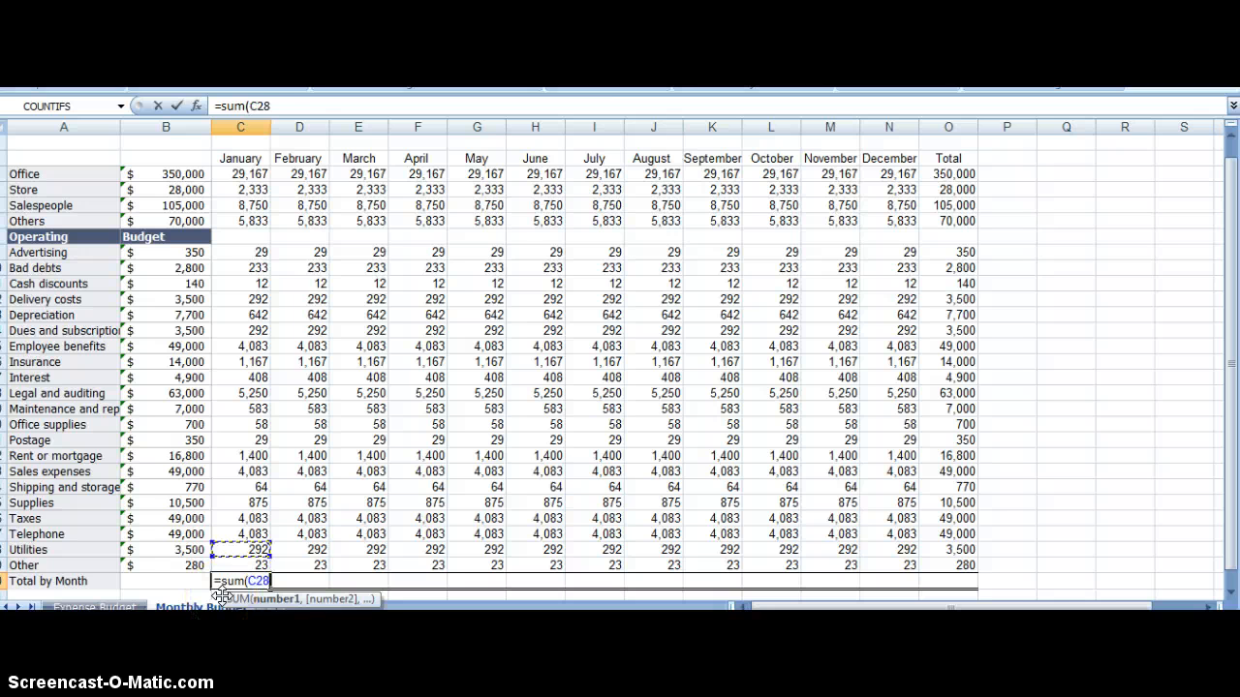
type(":C29")
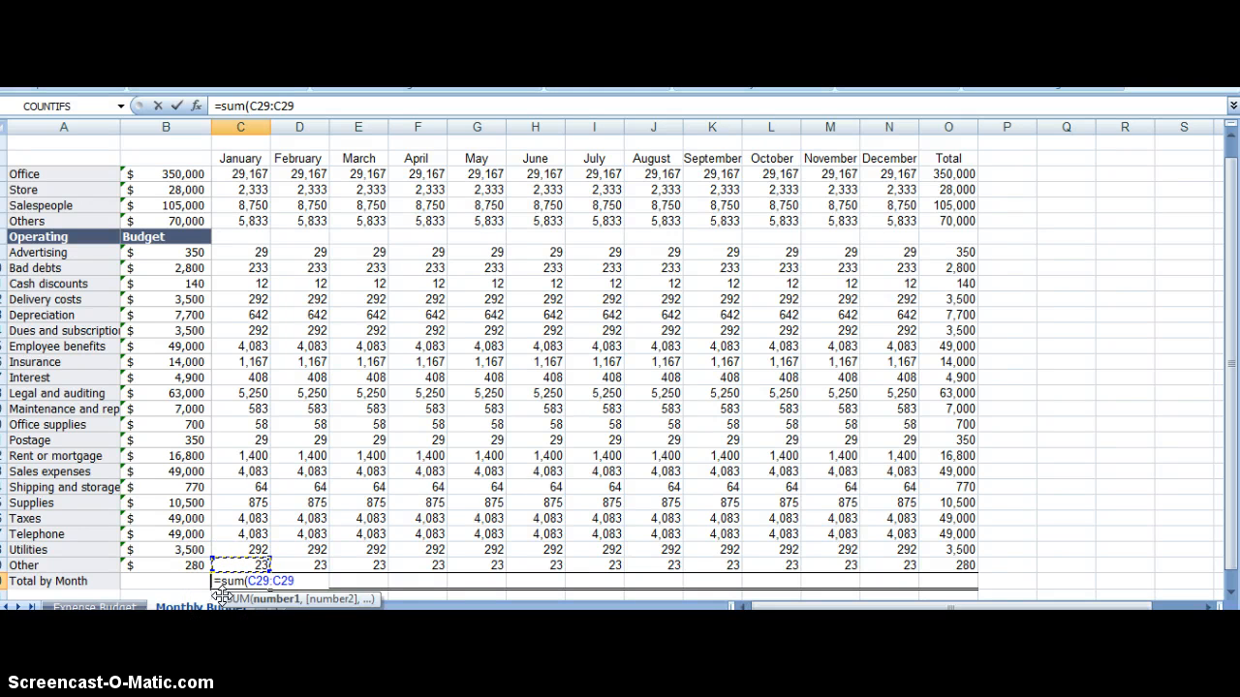
key("shift+Up")
key("shift+Up")
key("shift+Up")
key("shift+Up")
key("shift+Up")
key("shift+Up")
key("shift+Up")
key("shift+Up")
key("shift+Up")
key("shift+Up")
key("shift+Up")
key("shift+Up")
key("shift+Up")
key("shift+Up")
key("shift+Up")
key("shift+Up")
key("shift+Up")
key("shift+Up")
key("shift+Up")
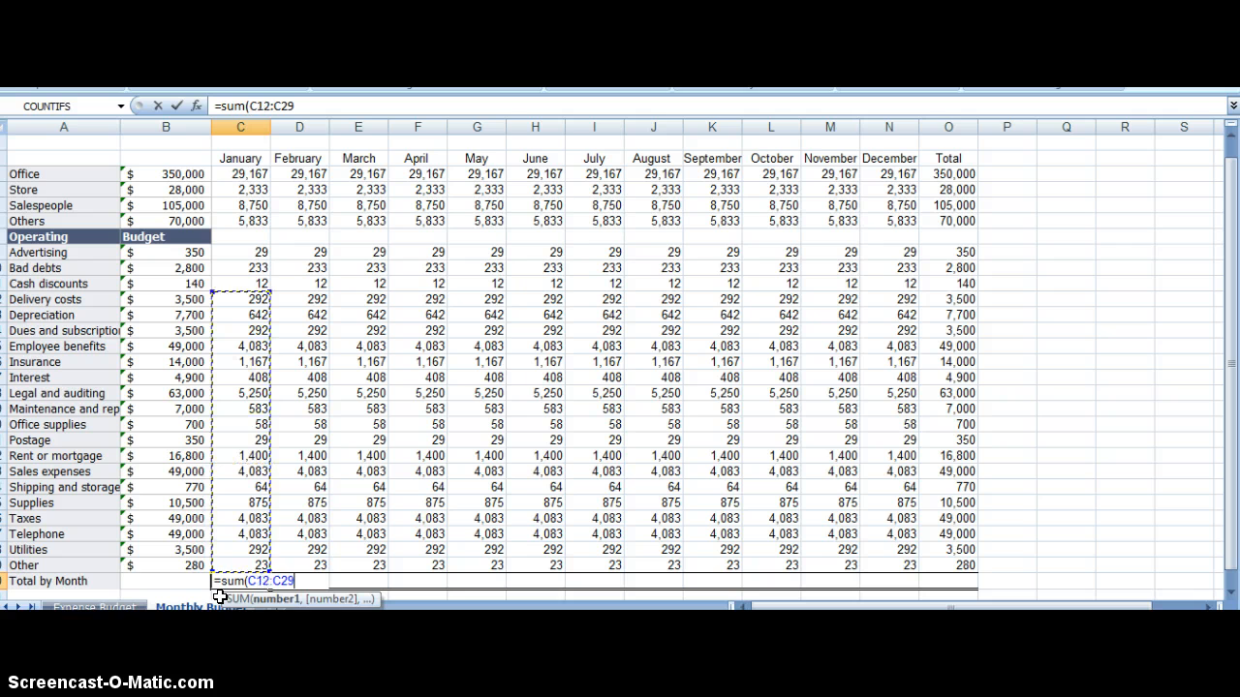
key("shift+Up")
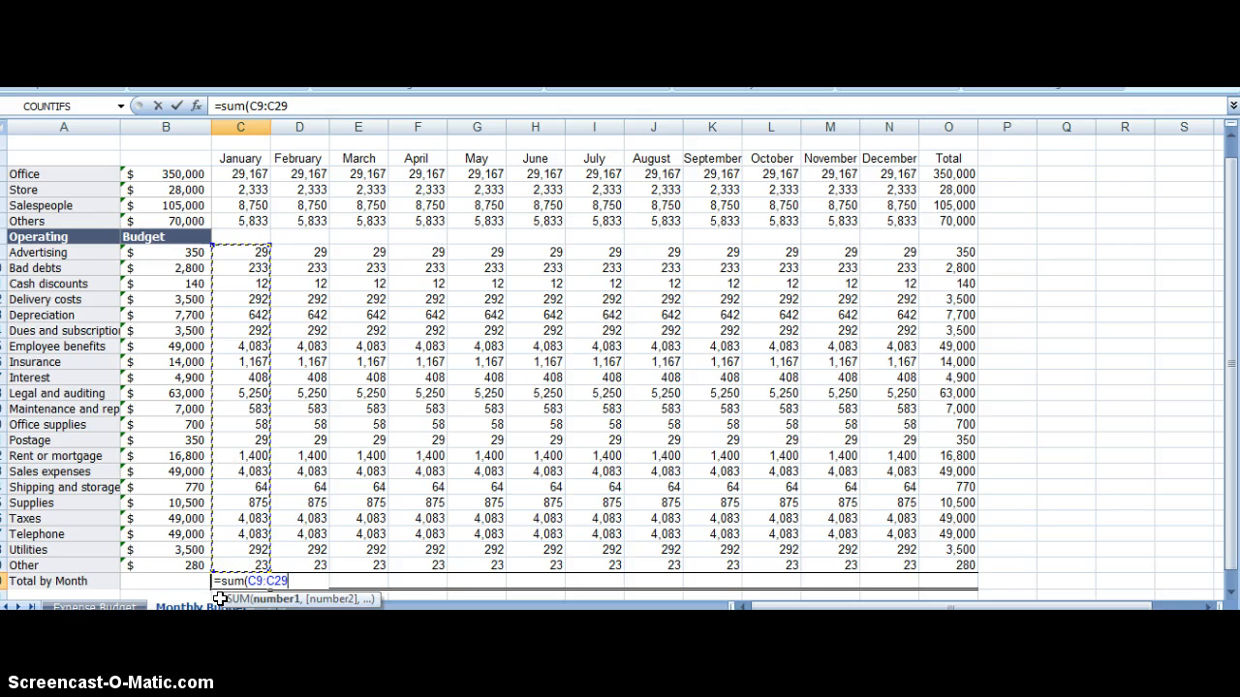
key("shift+Up")
key("shift+Up")
key("shift+Up")
key("shift+Up")
key("shift+Up")
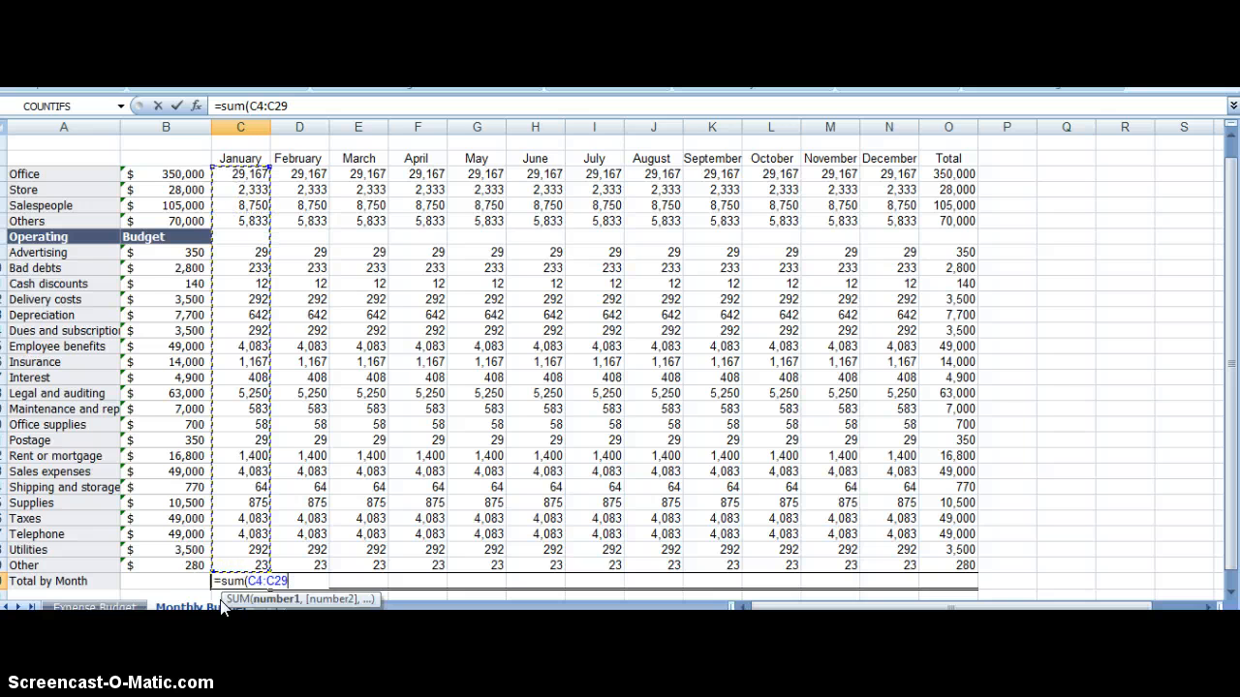
type(")")
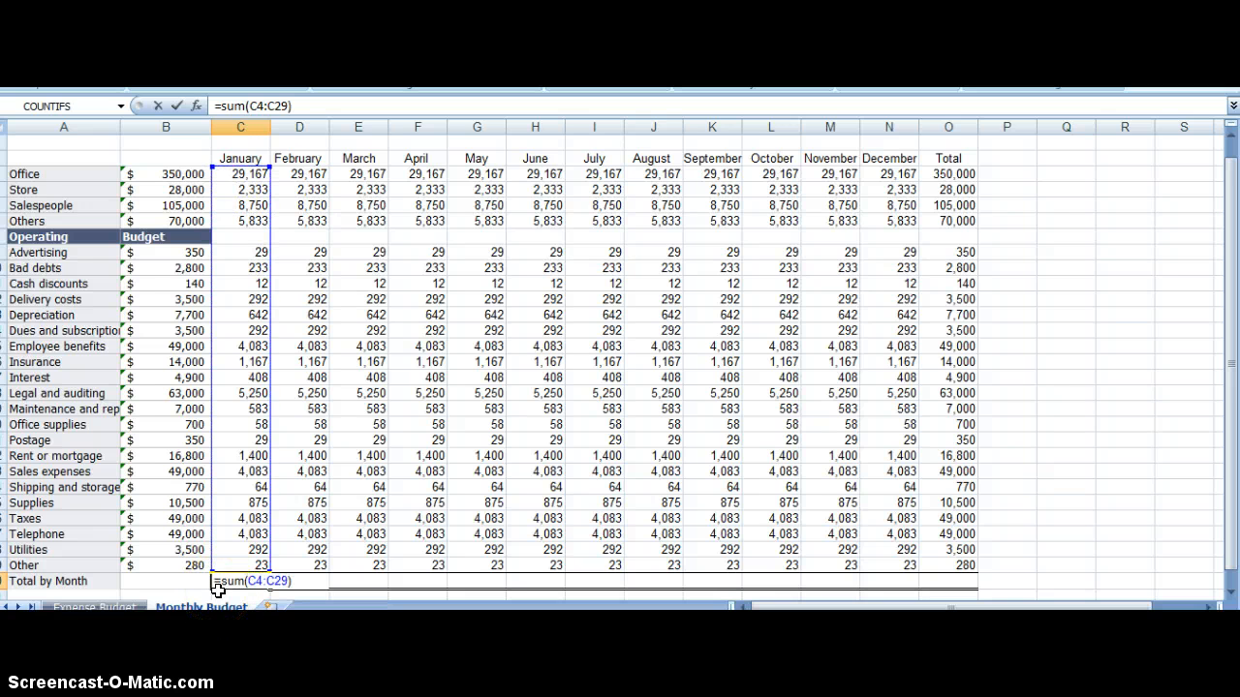
key("Return")
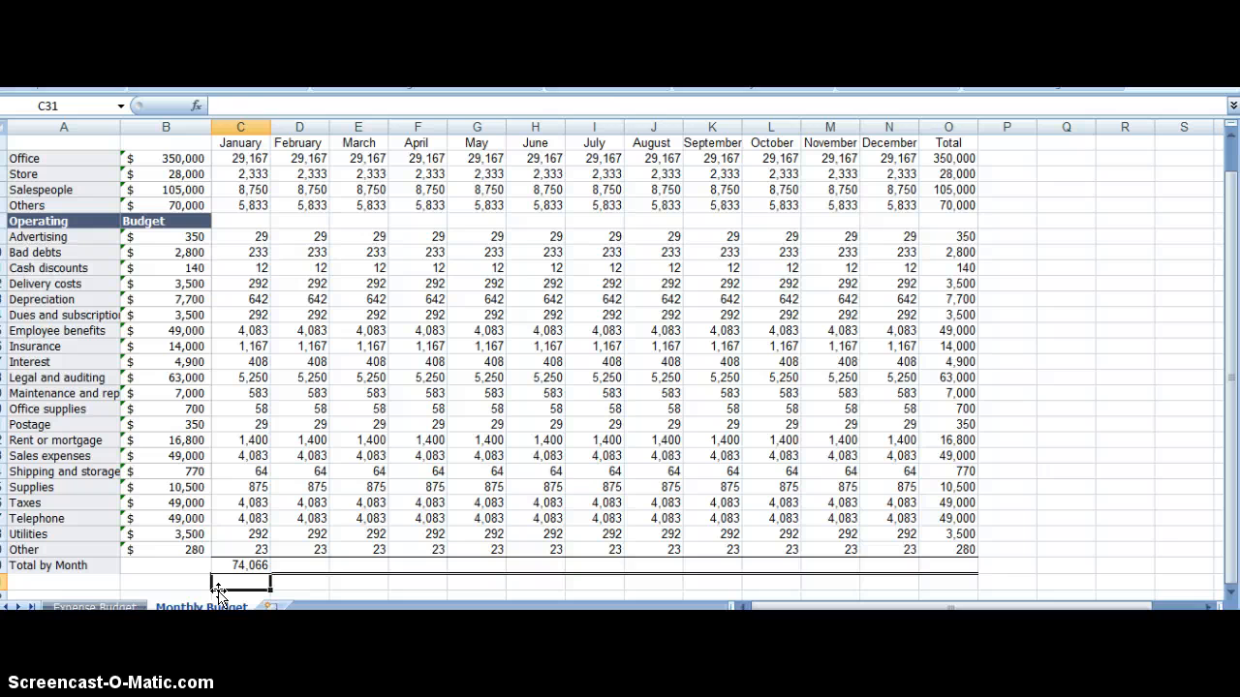
Copy the January total formula from C30 into D30:O30 so every month and the Total column are summed
key("Up")
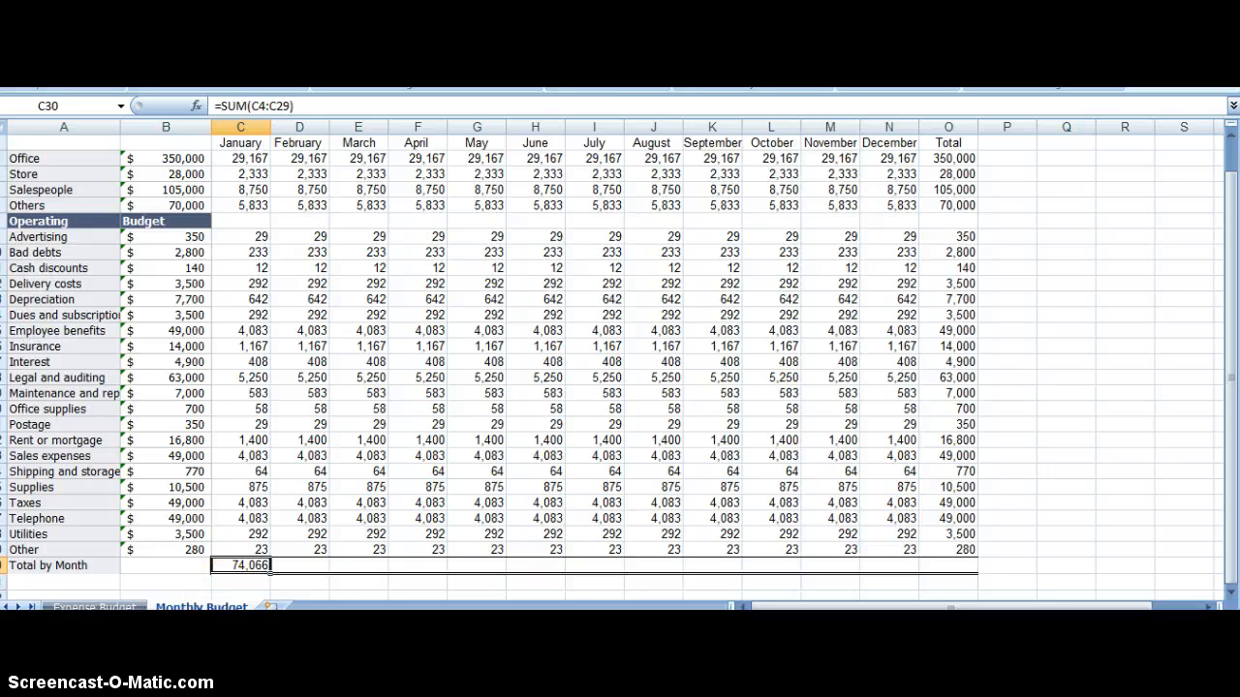
key("ctrl+c")
key("Right")
key("shift+Right")
key("shift+Right")
key("shift+Right")
key("shift+Right")
key("shift+Right")
key("shift+Right")
key("shift+Right")
key("shift+Right")
key("shift+Right")
key("shift+Right")
key("shift+Right")
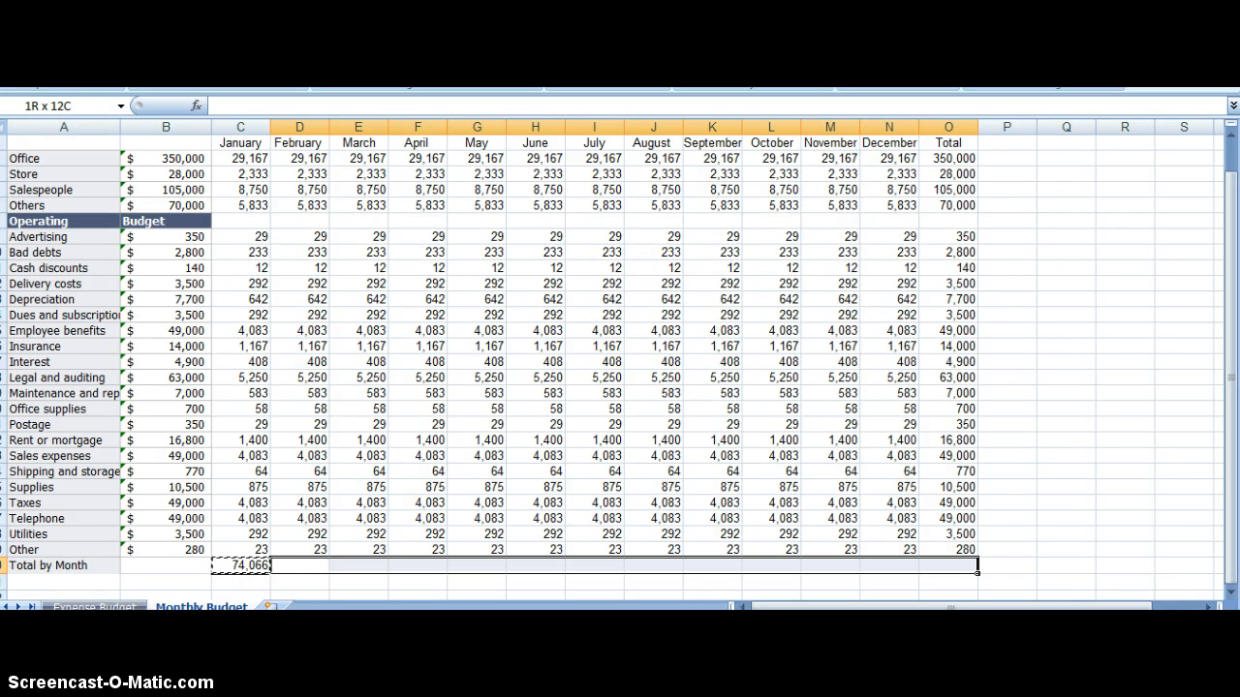
key("ctrl+v")
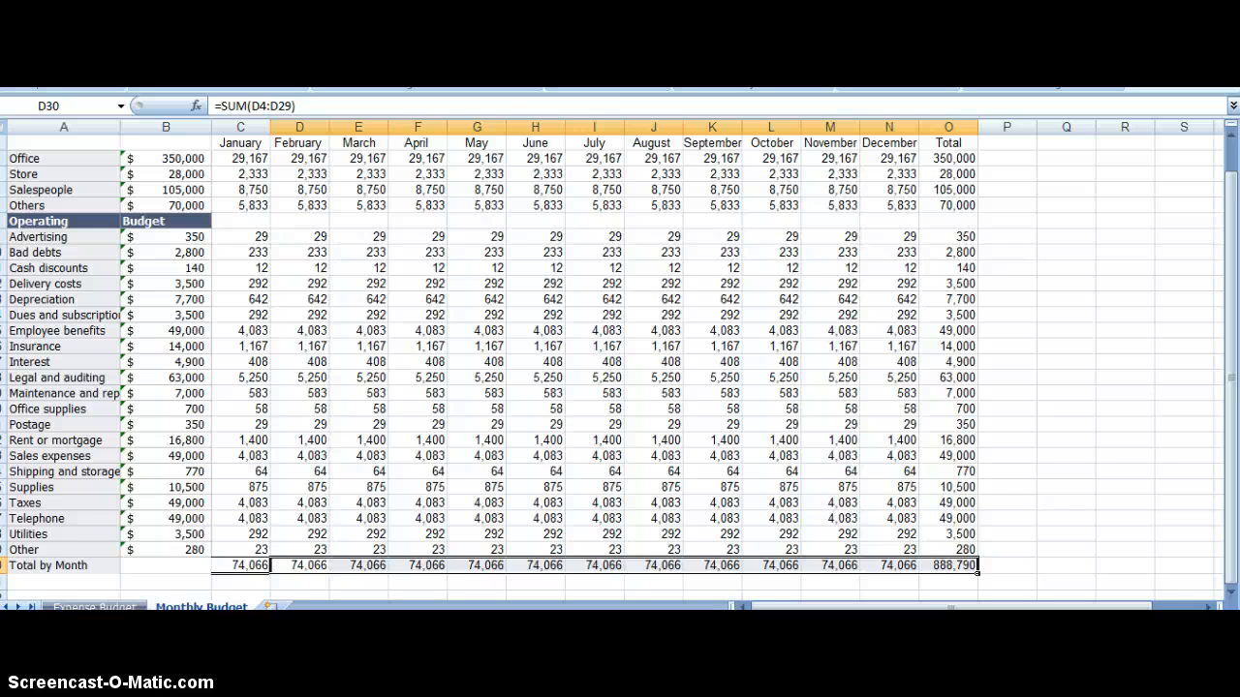
Check the copied totals in row 30 and look over the sheet from the Total by Month row up to the title
left_click(359, 566)
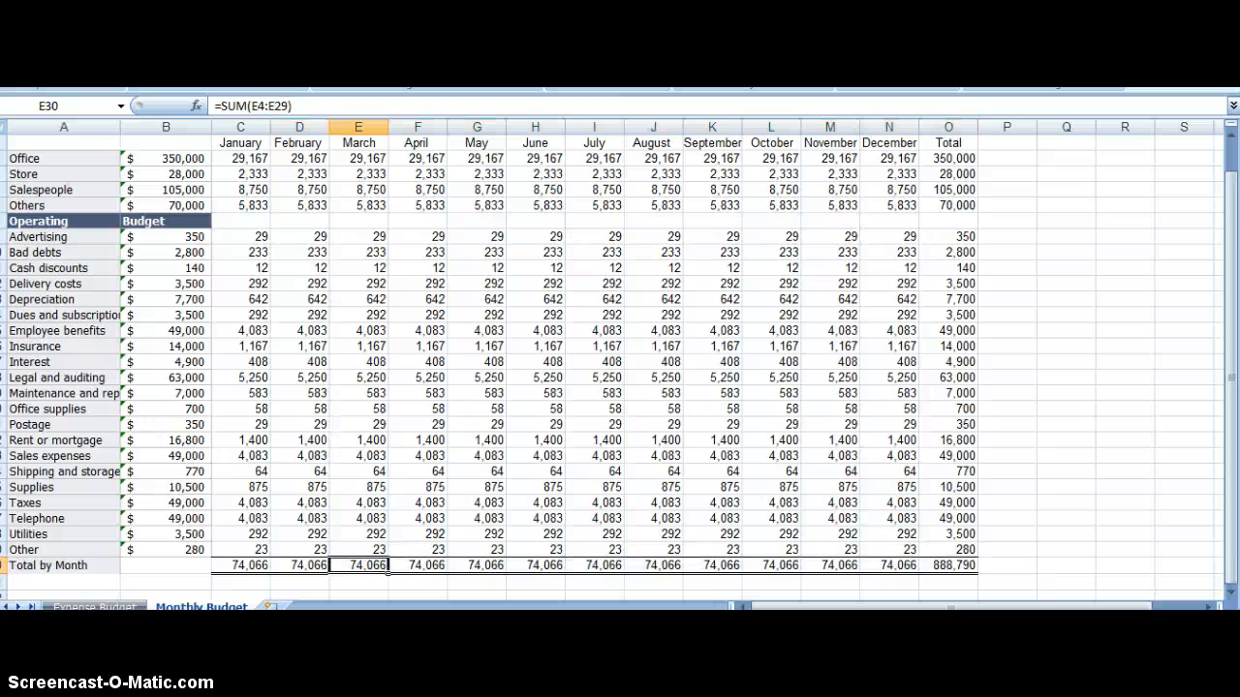
key("Left")
key("Left")
key("Left")
key("Left")
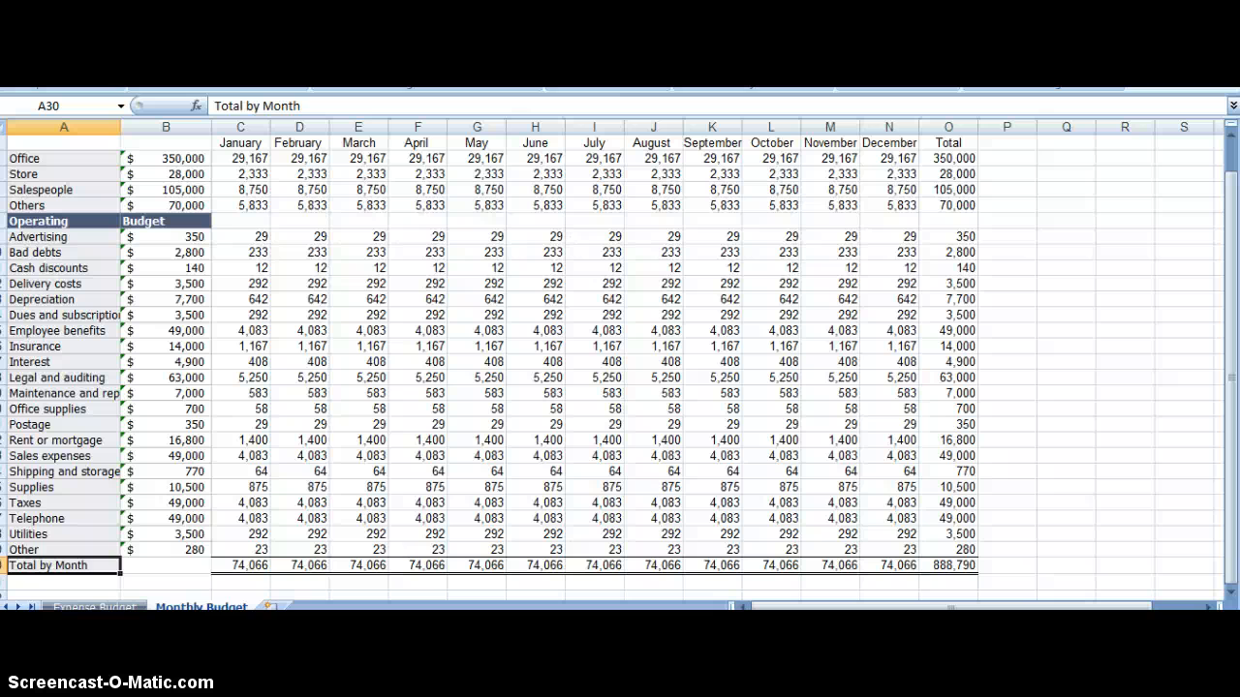
left_click(240, 489)
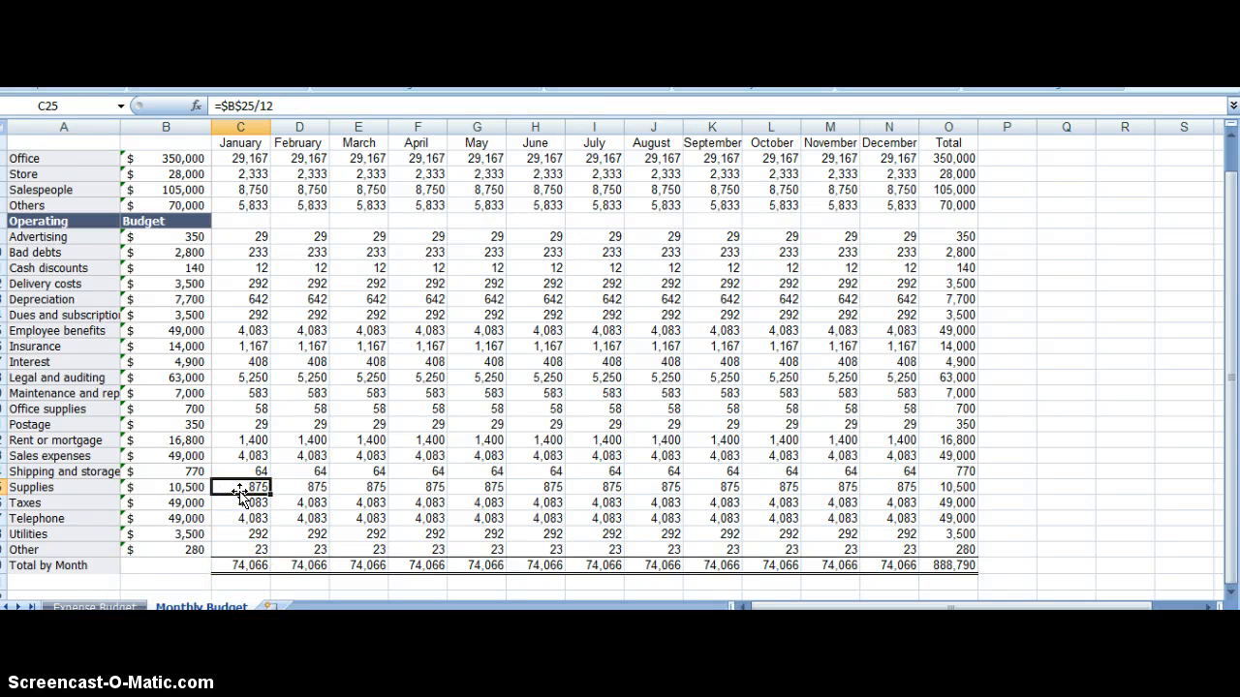
key("Down")
key("Down")
key("Down")
key("Down")
key("Down")
key("Down")
key("Down")
key("Down")
key("Down")
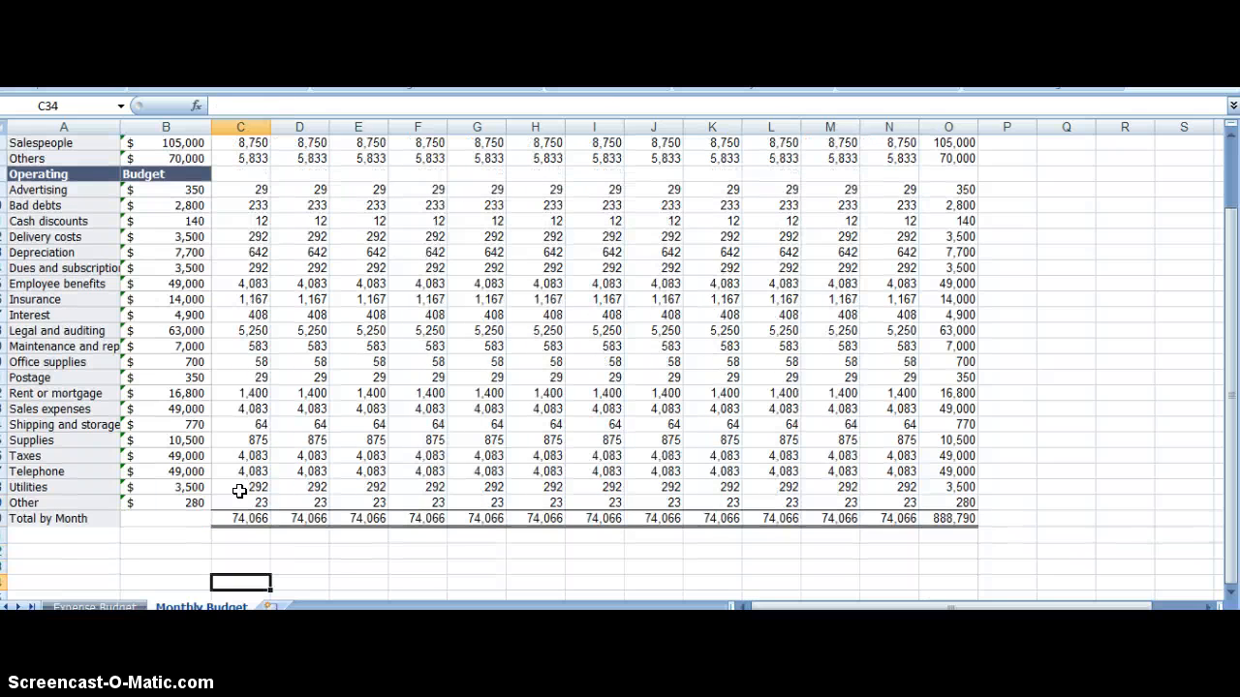
key("Left")
key("Left")
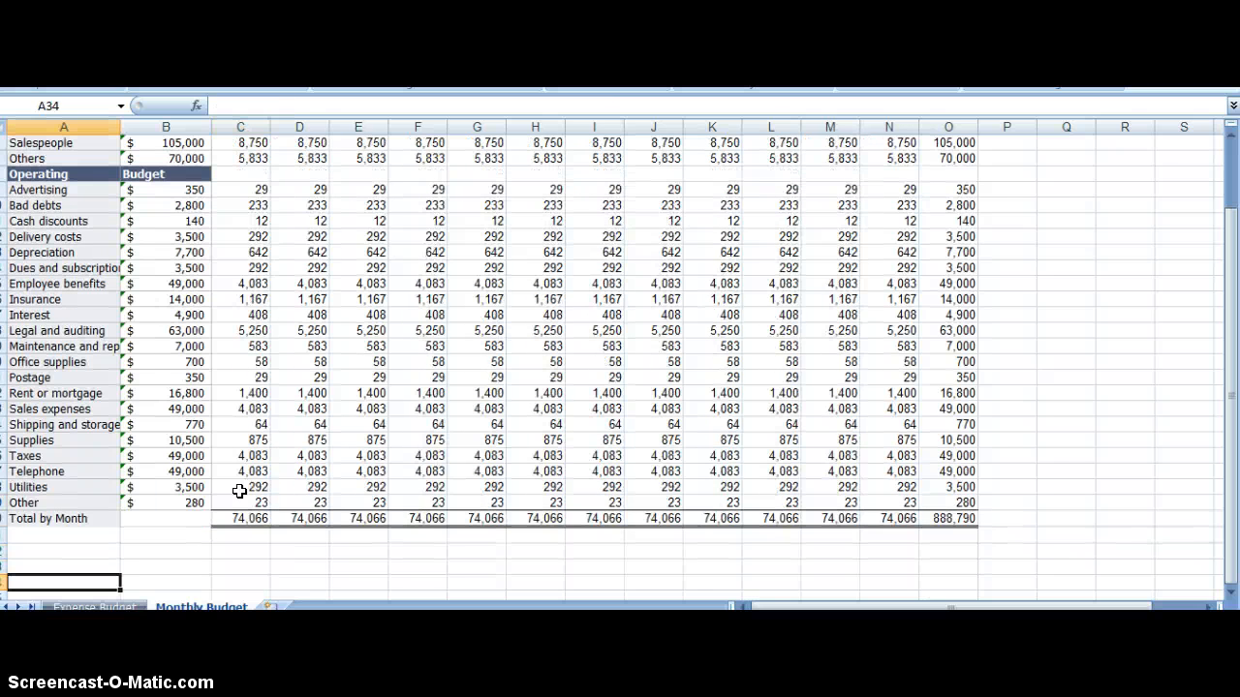
key("Up")
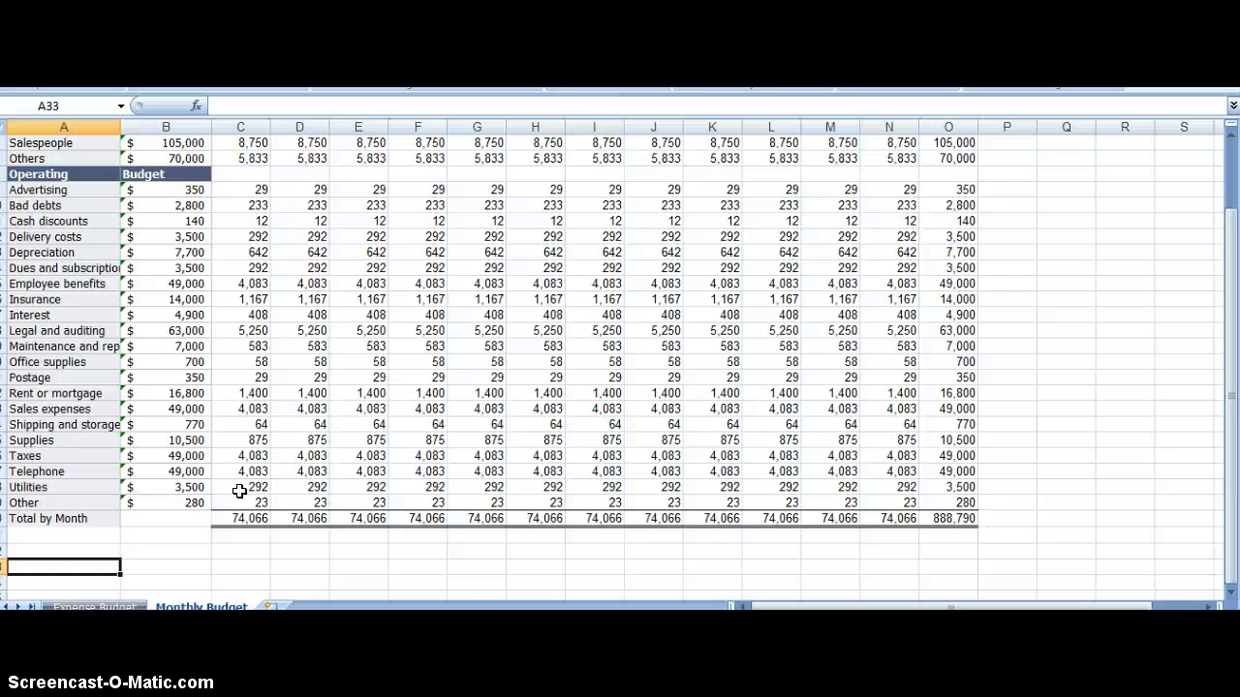
key("Up")
key("Up")
key("Up")
key("Up")
key("Up")
key("Up")
key("Up")
key("Up")
key("Up")
key("Up")
key("Up")
key("Up")
key("Up")
key("Up")
key("Up")
key("Up")
key("Up")
key("Up")
key("Up")
key("Up")
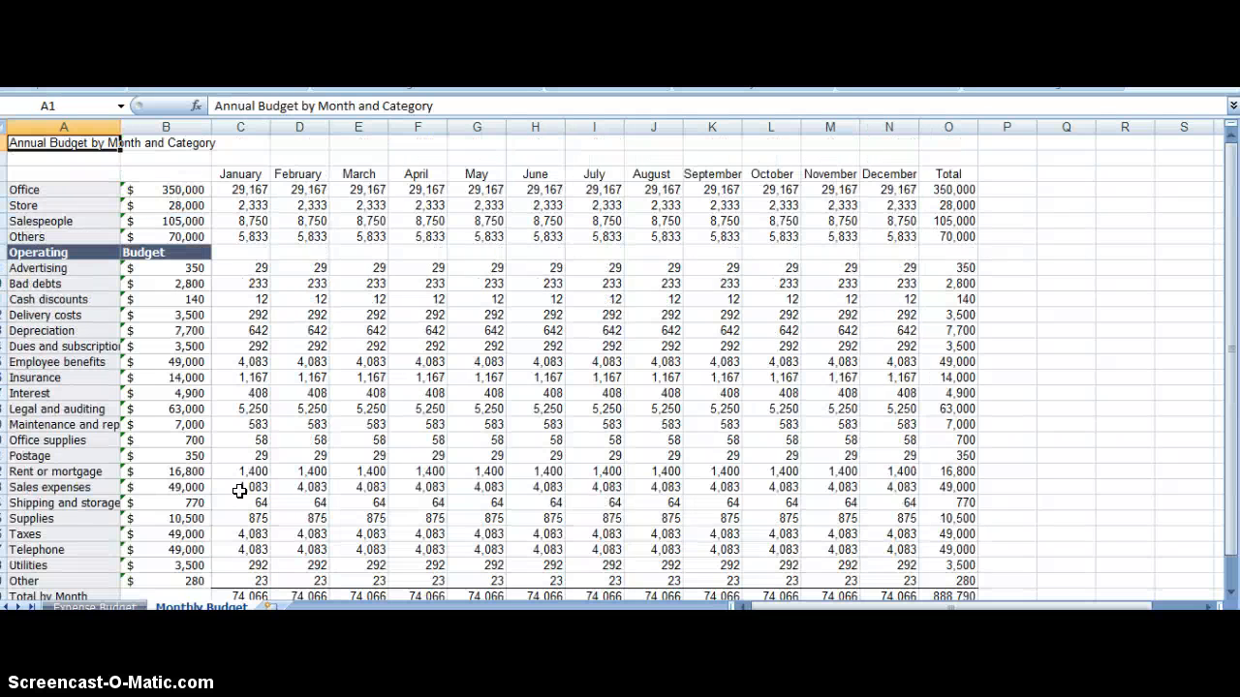
Insert a 3-D Clustered Column chart of the operating categories and their budgets in A9:B29, Advertising through Other
key("Down")
key("Down")
key("Down")
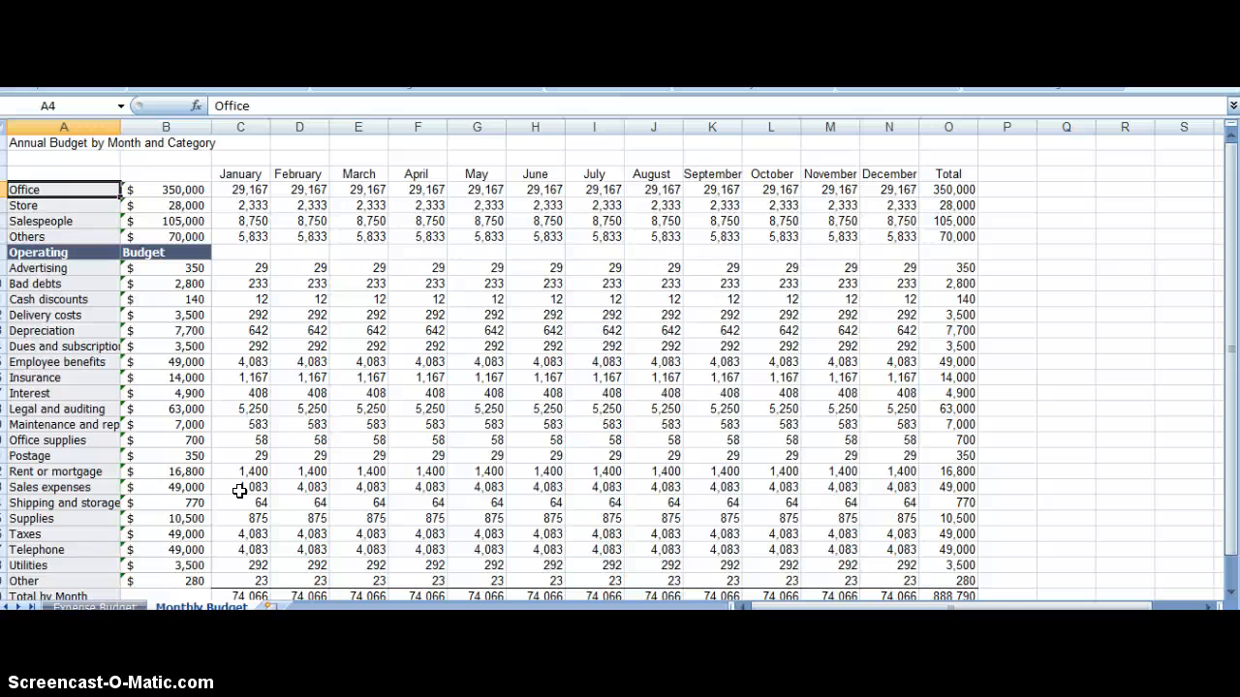
key("Down")
key("Down")
key("Down")
key("Down")
key("Down")
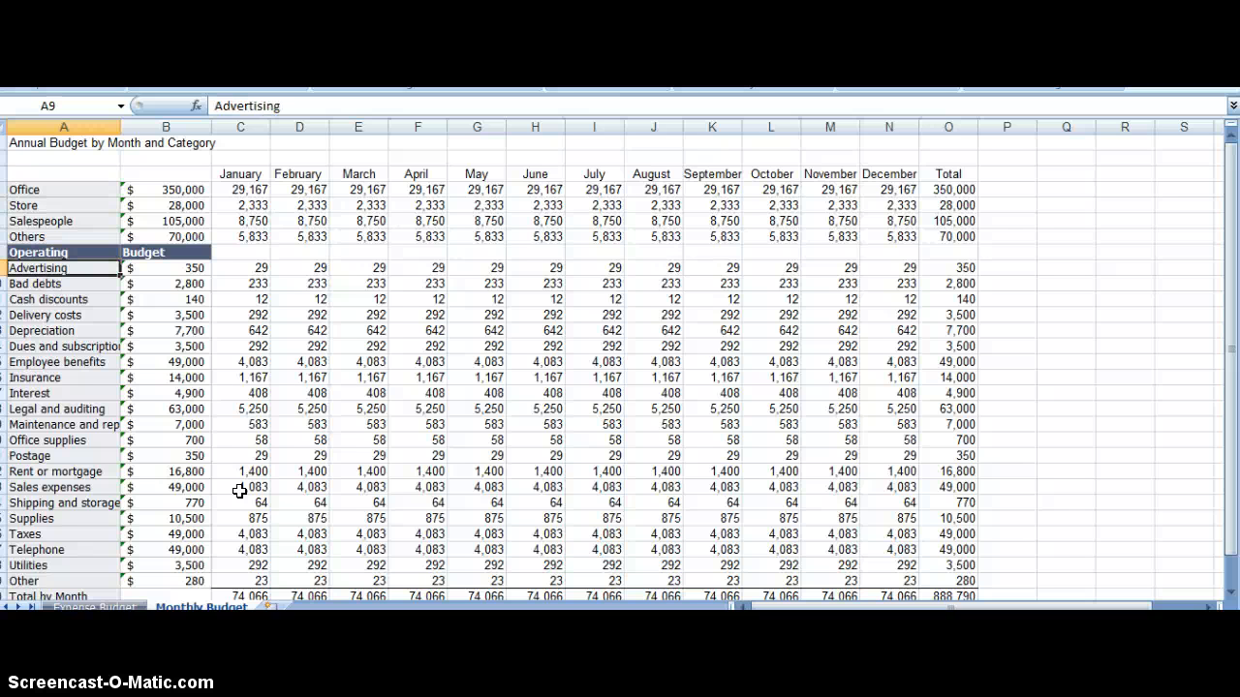
key("shift+Right")
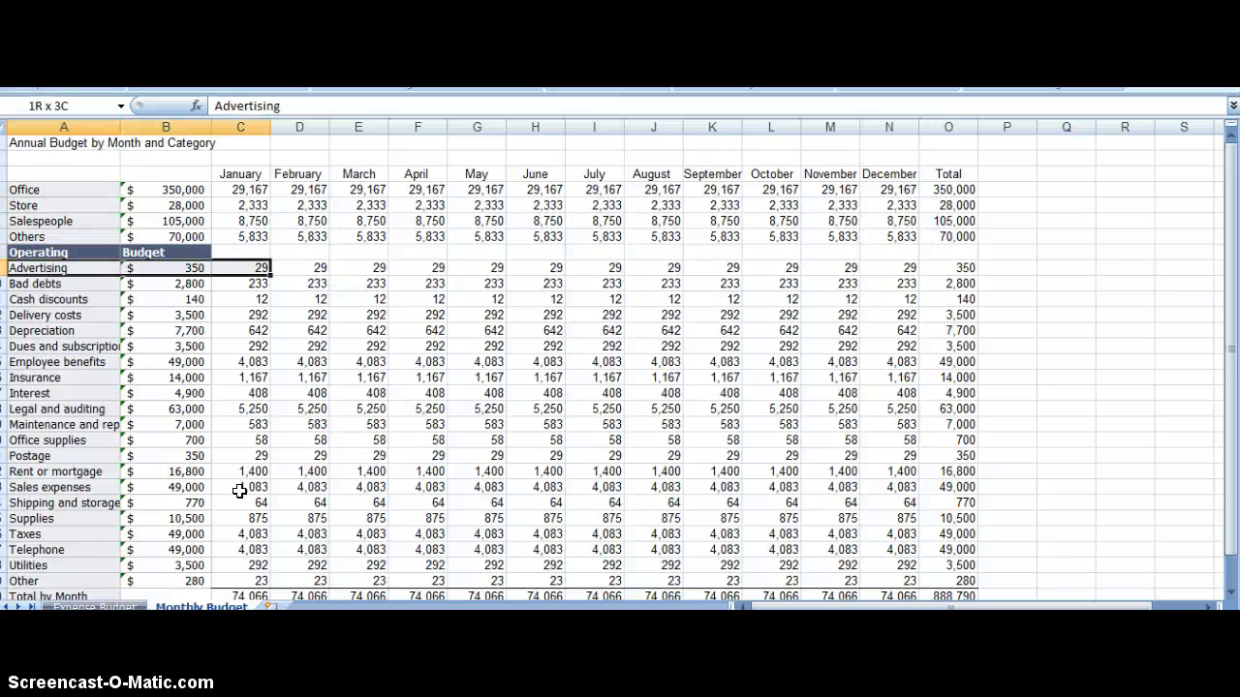
key("shift+Right")
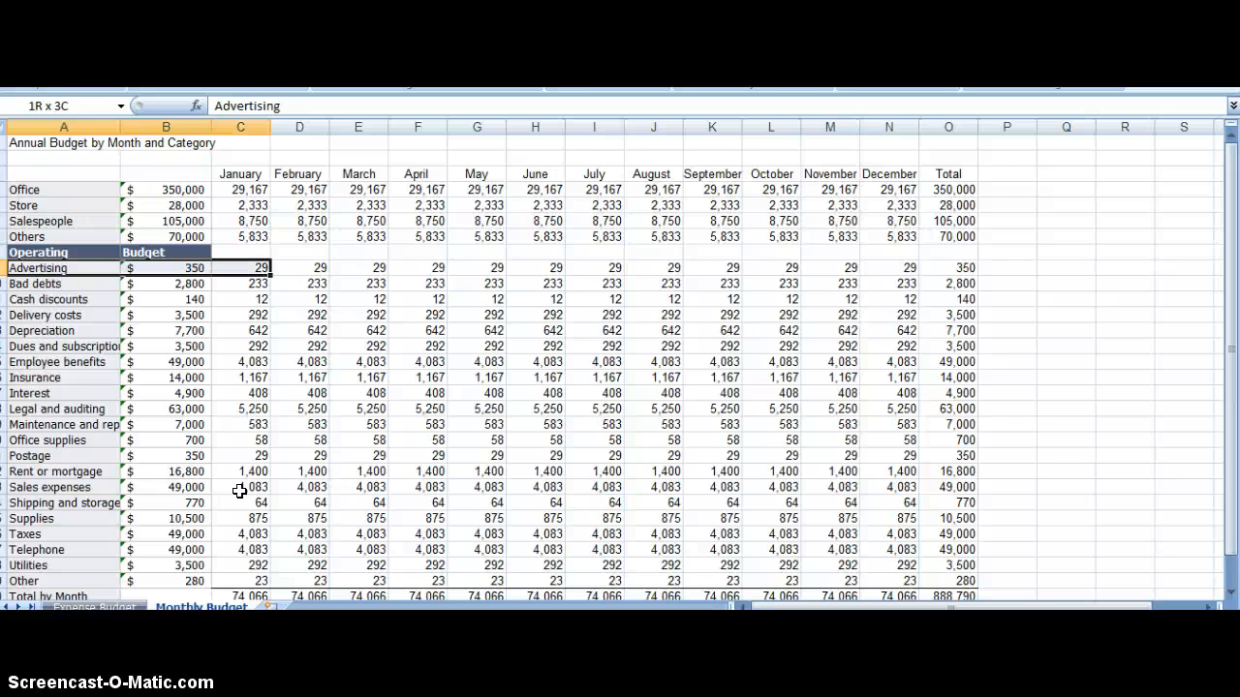
key("shift+Left")
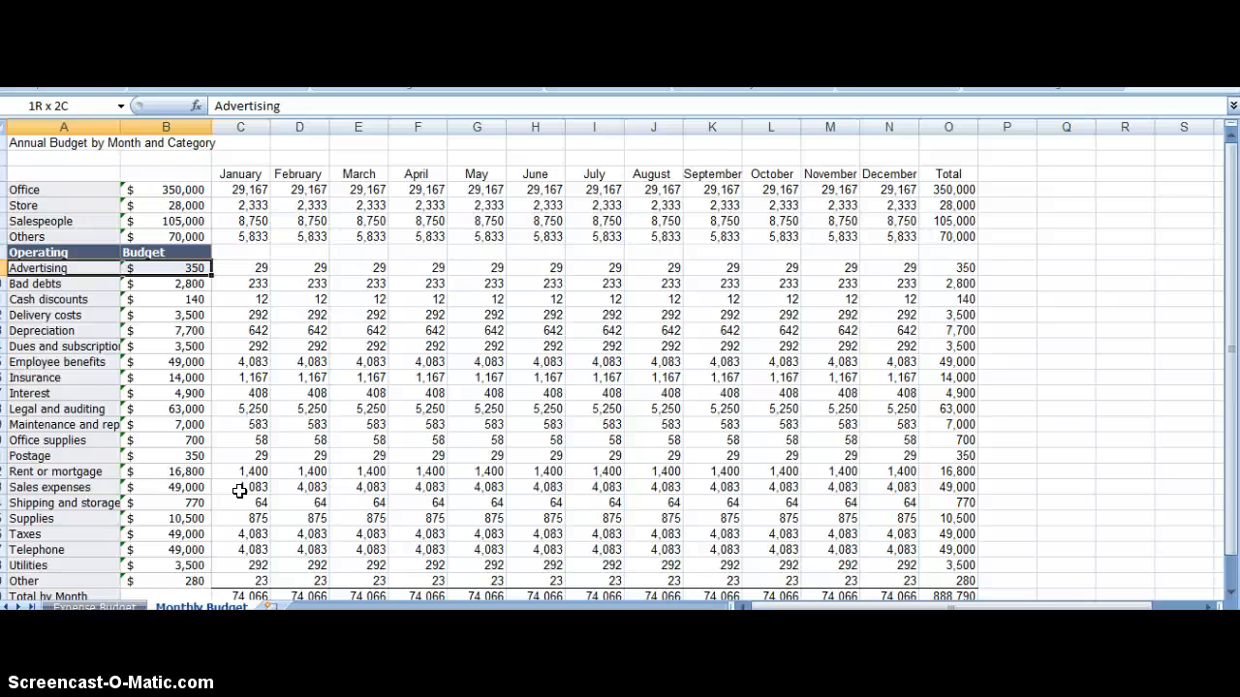
key("shift+Right")
key("shift+Left")
key("shift+Down")
key("shift+Down")
key("shift+Down")
key("shift+Down")
key("shift+Down")
key("shift+Down")
key("shift+Down")
key("shift+Down")
key("shift+Down")
key("shift+Down")
key("shift+Down")
key("shift+Down")
key("shift+Down")
key("shift+Down")
key("shift+Down")
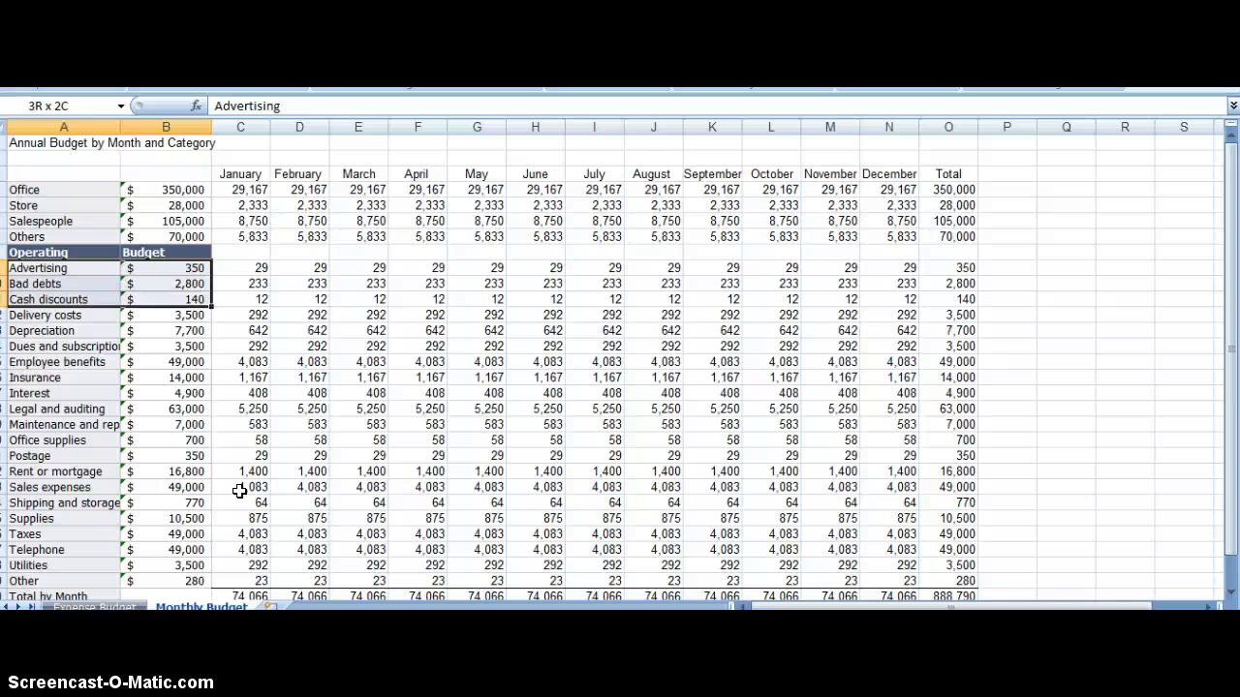
key("shift+Down")
key("shift+Down")
key("shift+Down")
key("shift+Down")
key("shift+Down")
key("shift+Down")
key("shift+Down")
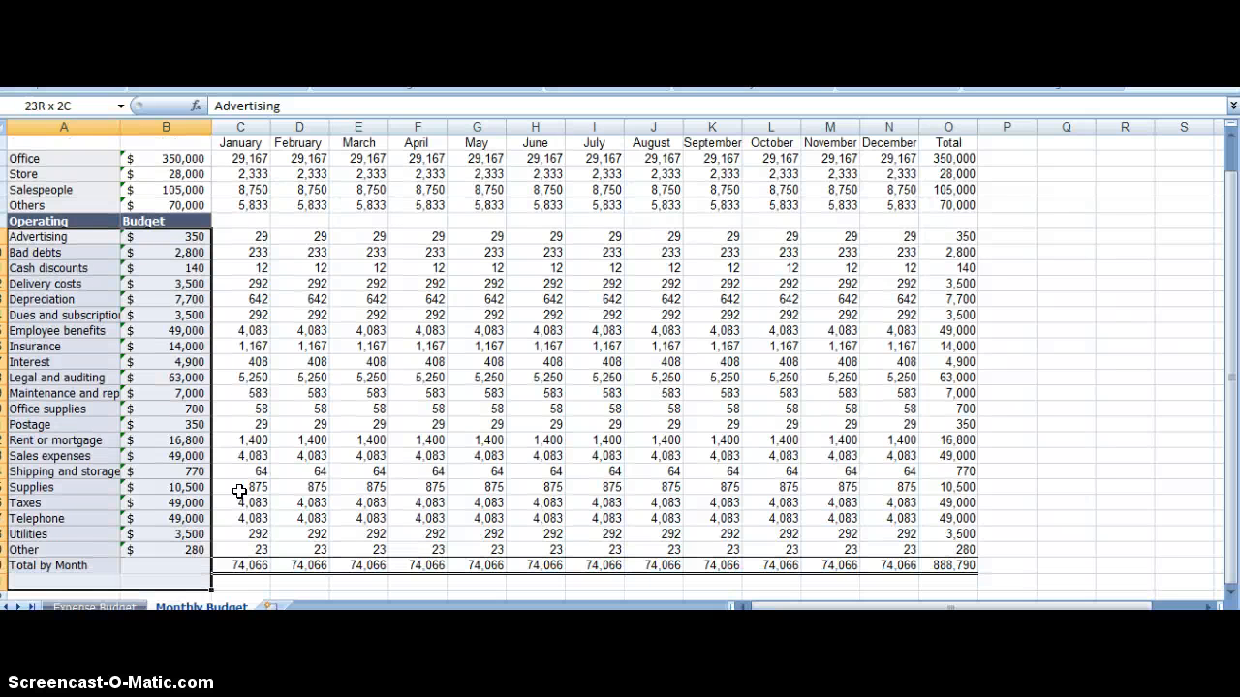
key("shift+Up")
key("shift+Up")
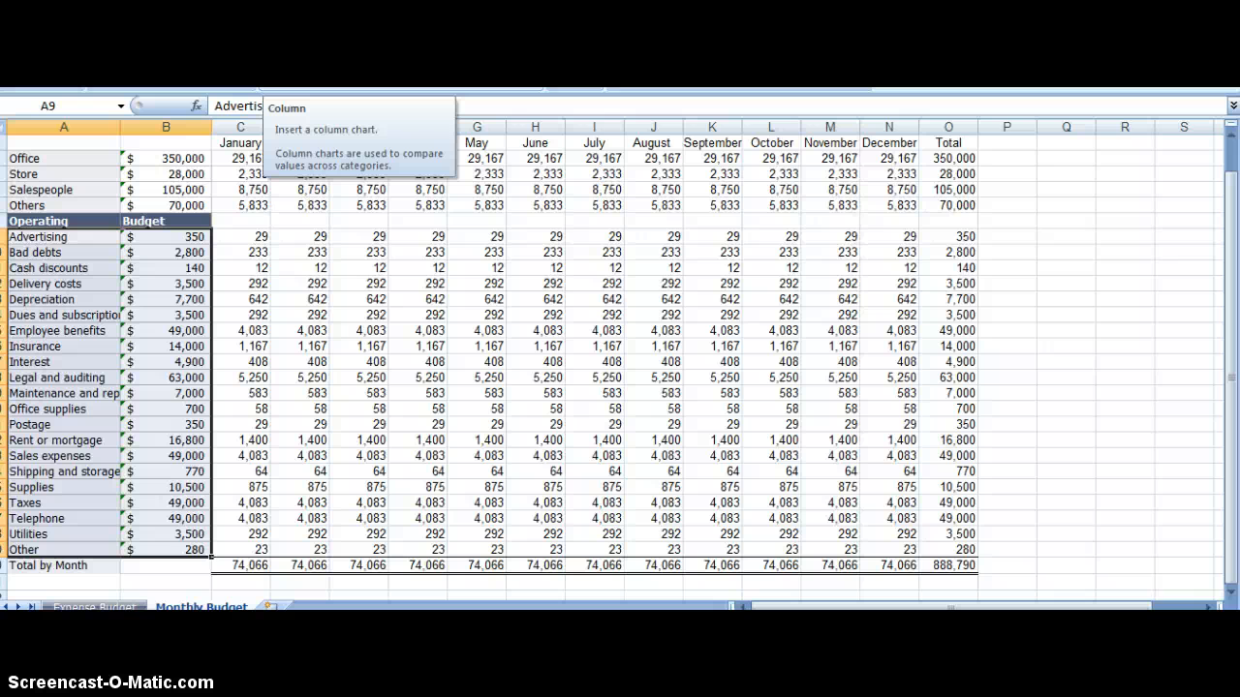
left_click(283, 60)
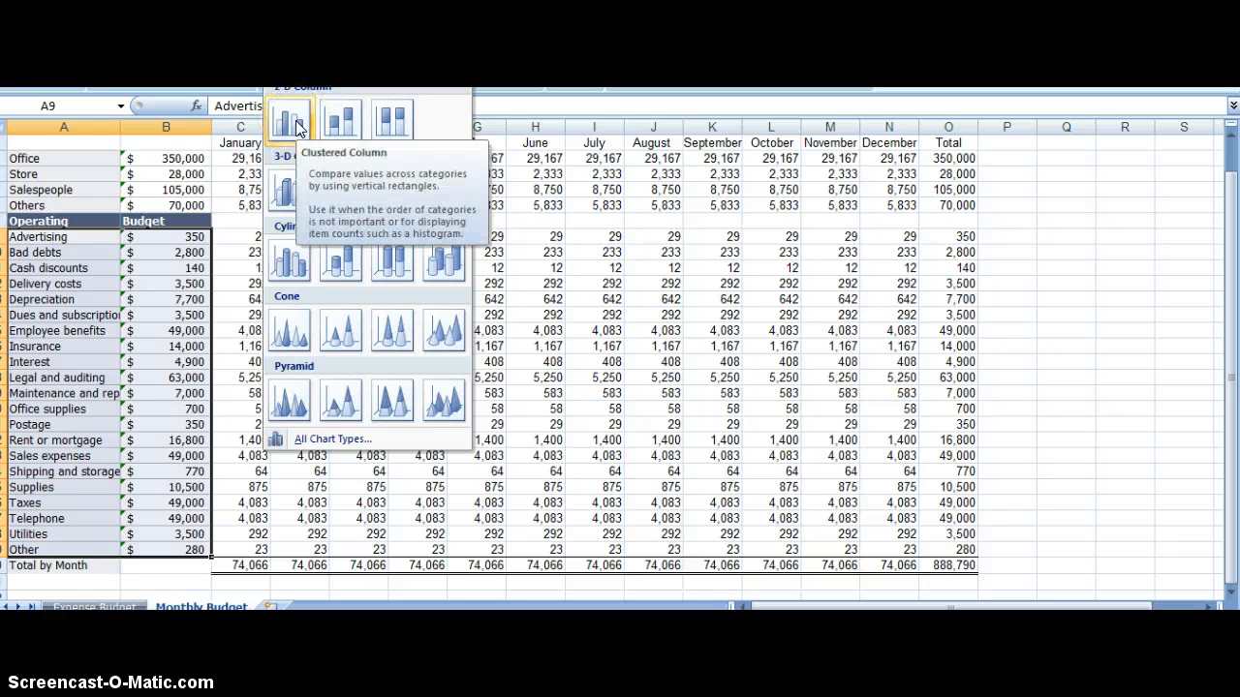
left_click(287, 187)
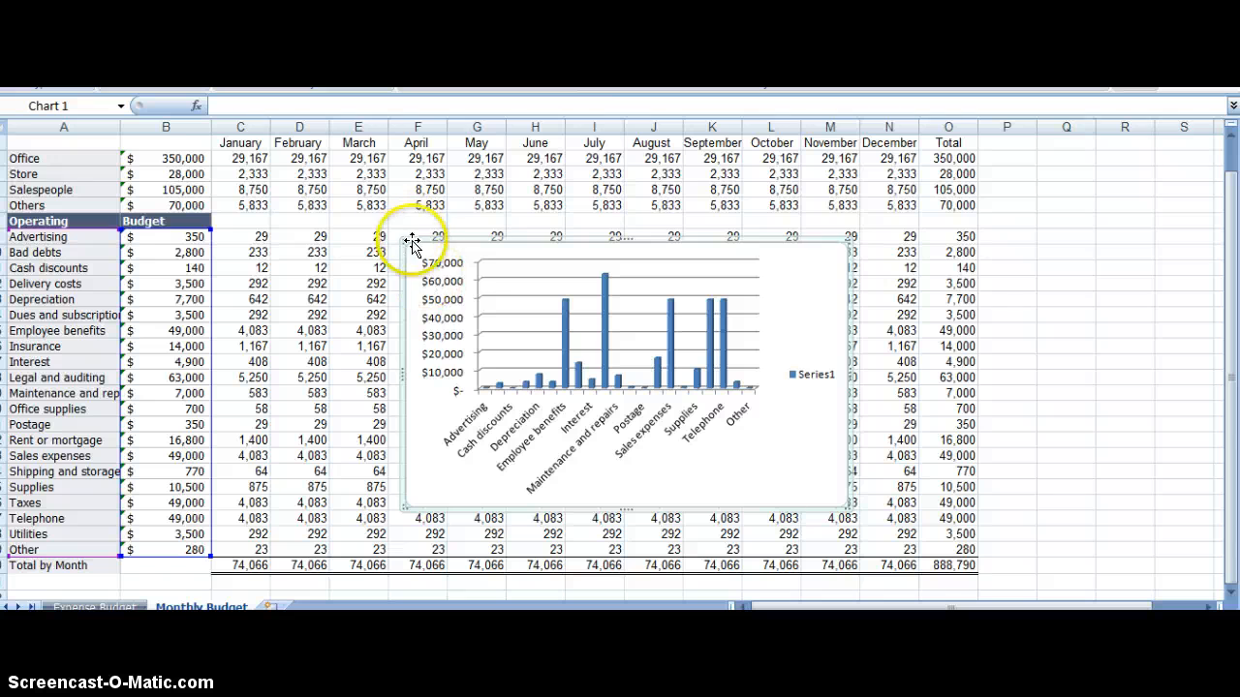
right_click(453, 296)
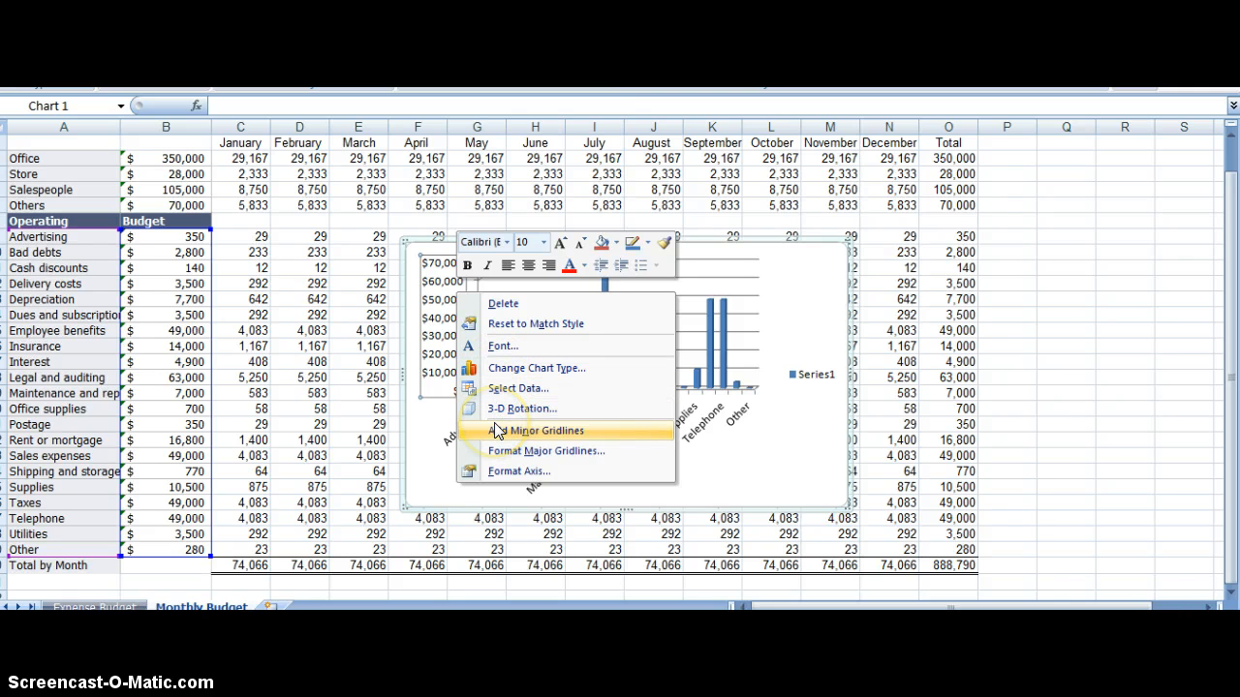
right_click(421, 246)
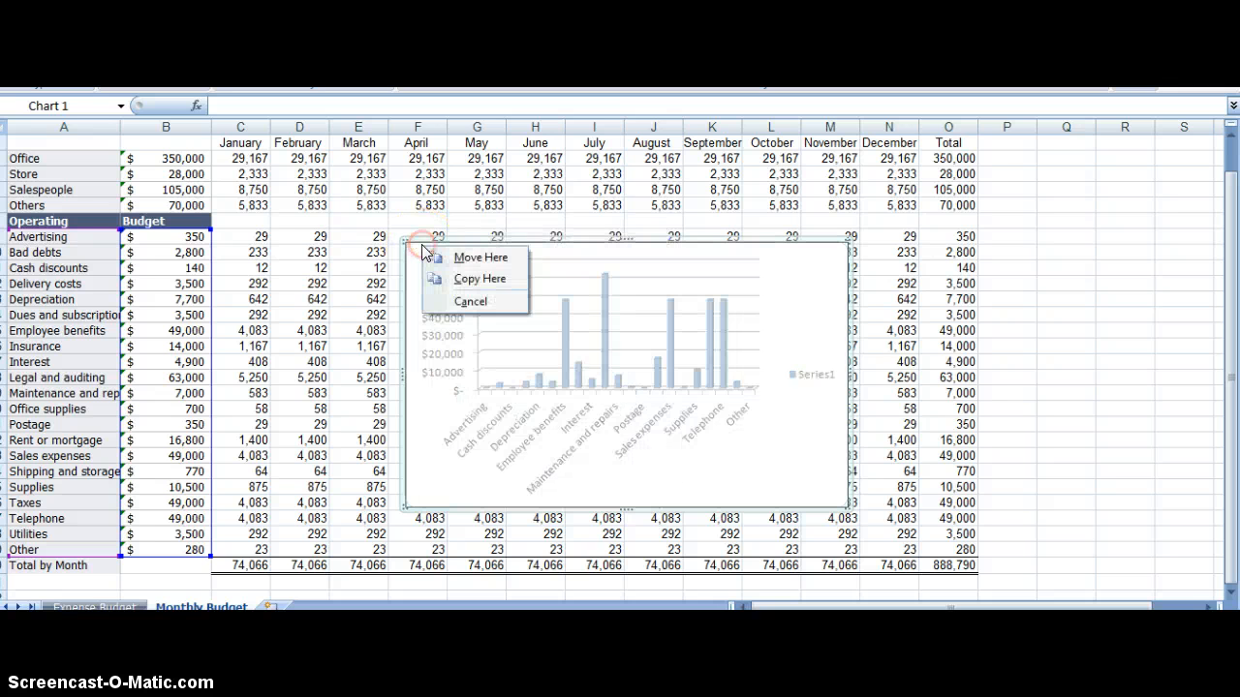
left_click(415, 379)
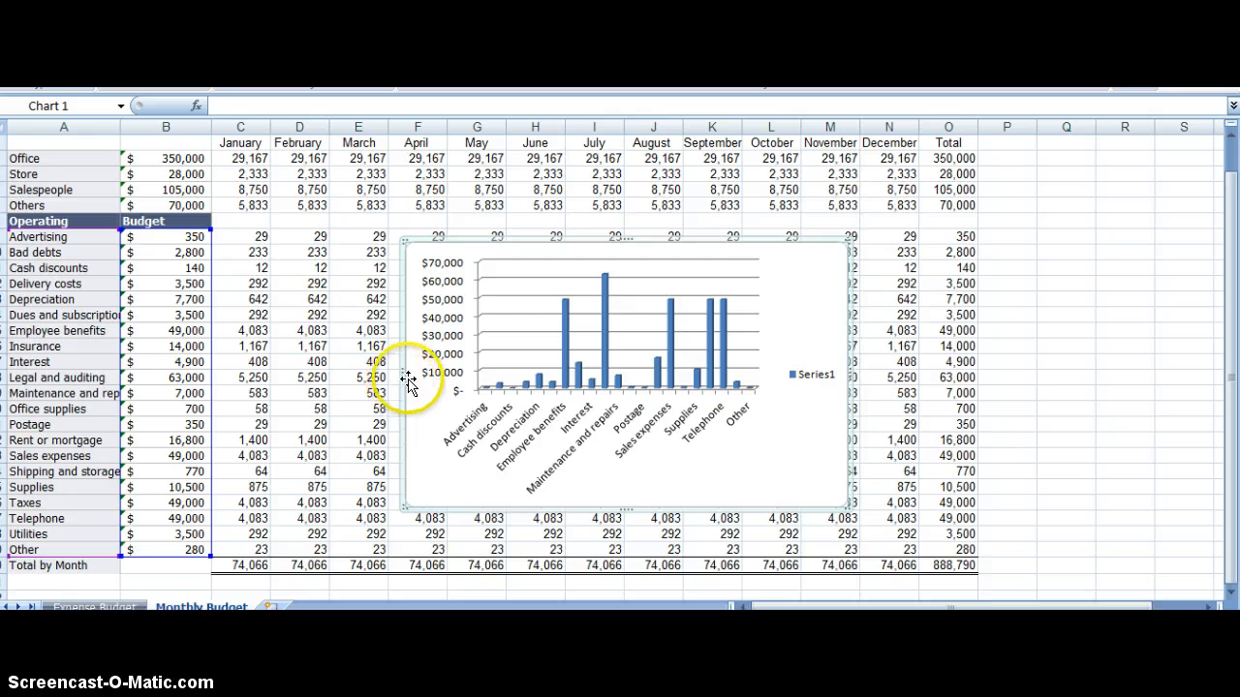
right_click(407, 382)
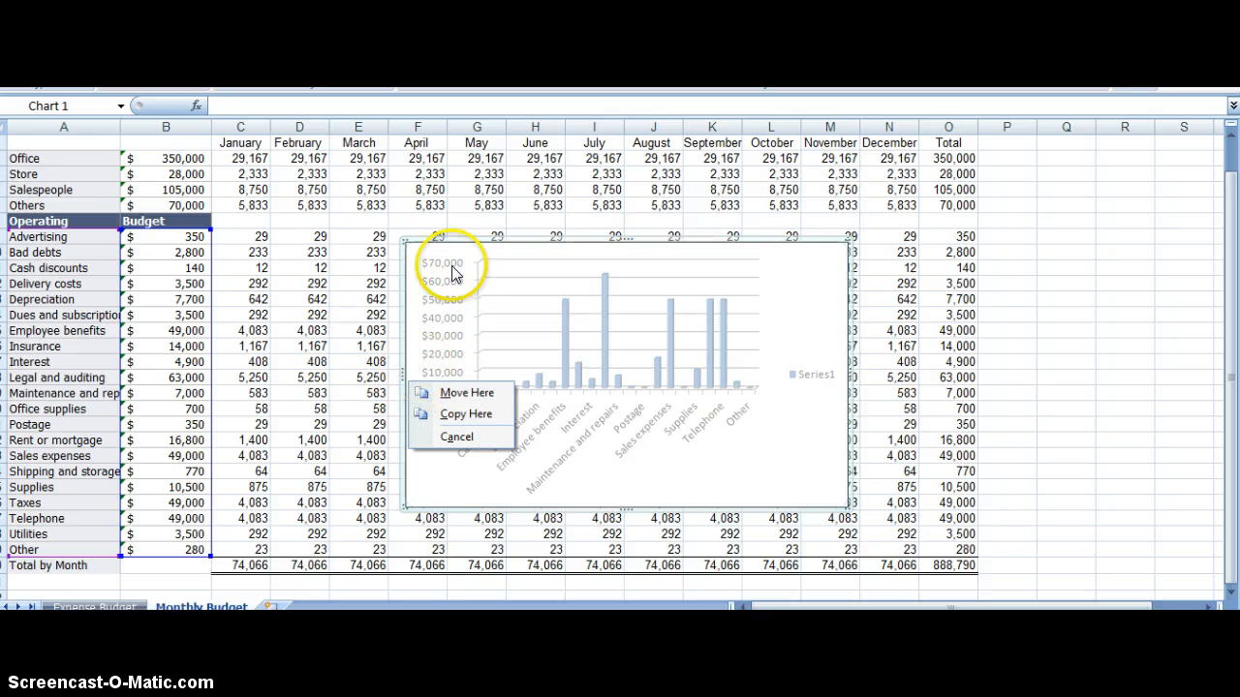
left_click(408, 244)
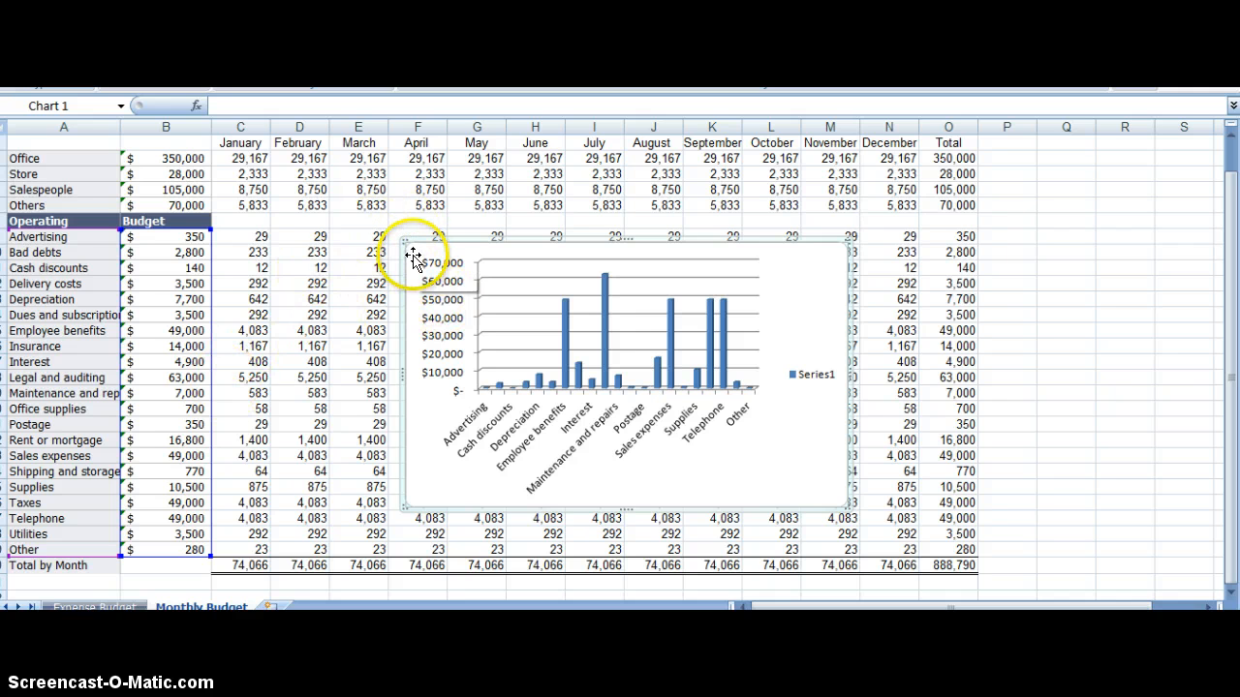
right_click(412, 257)
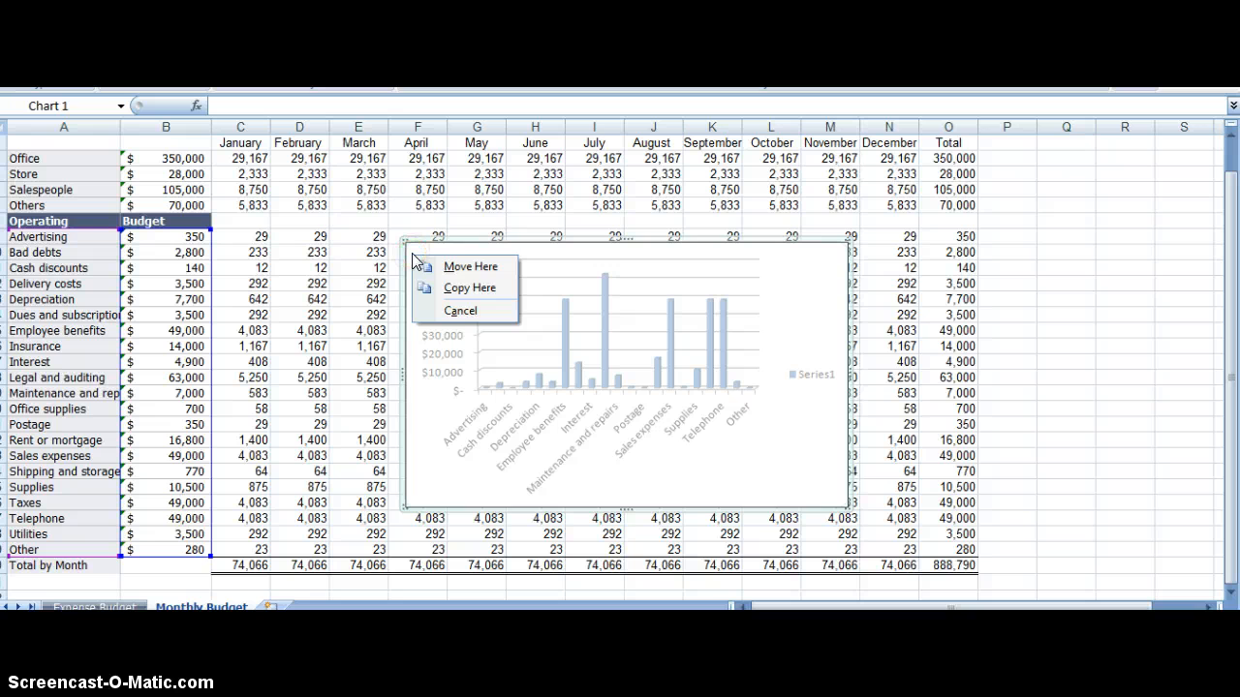
key("Escape")
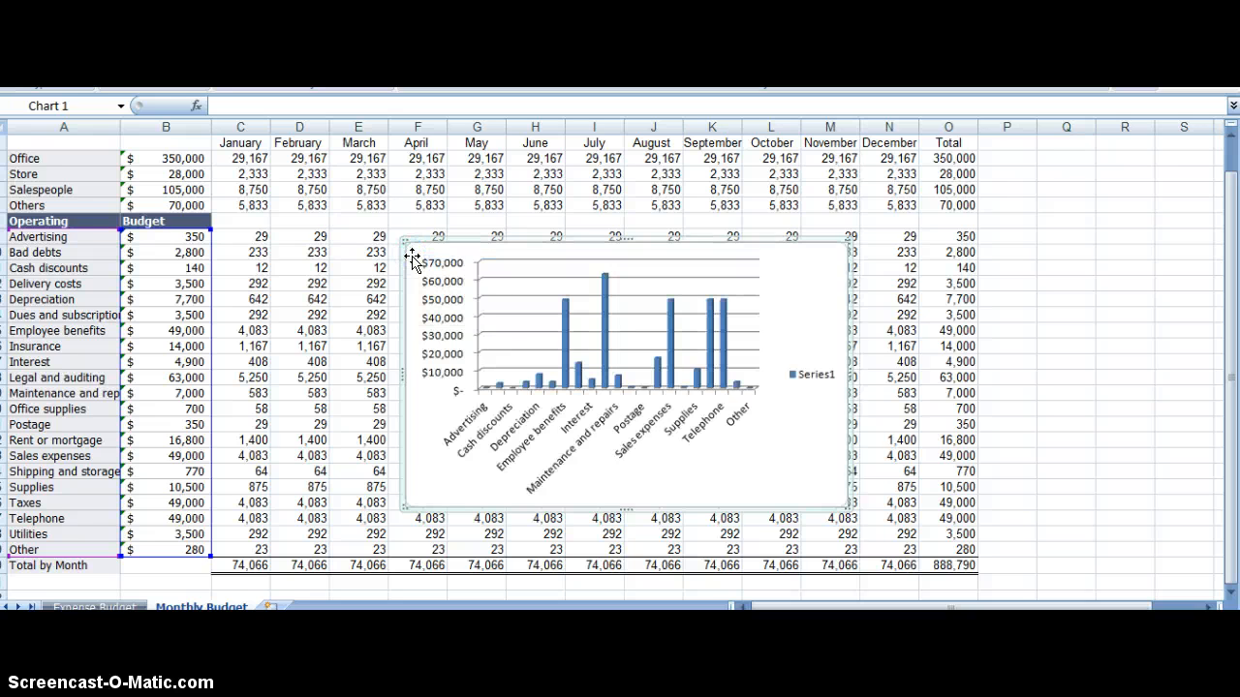
Add minor gridlines to the chart's vertical axis
left_click(486, 323)
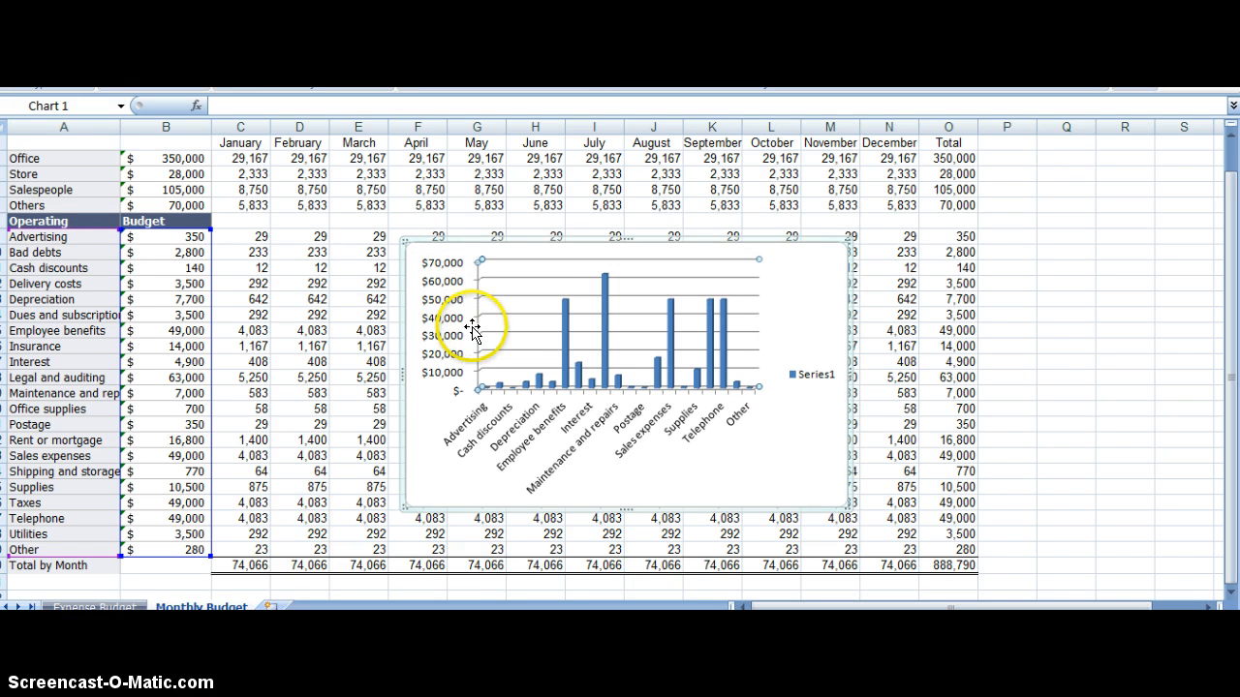
left_click(476, 358)
left_click(441, 334)
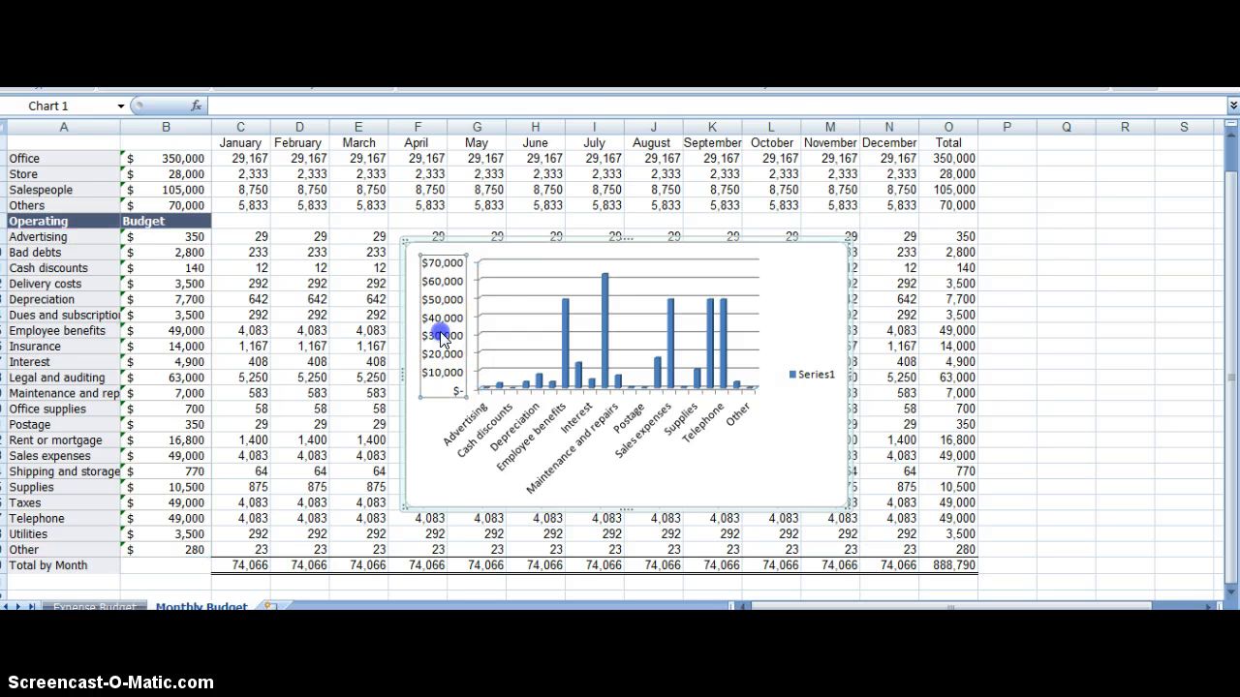
right_click(443, 334)
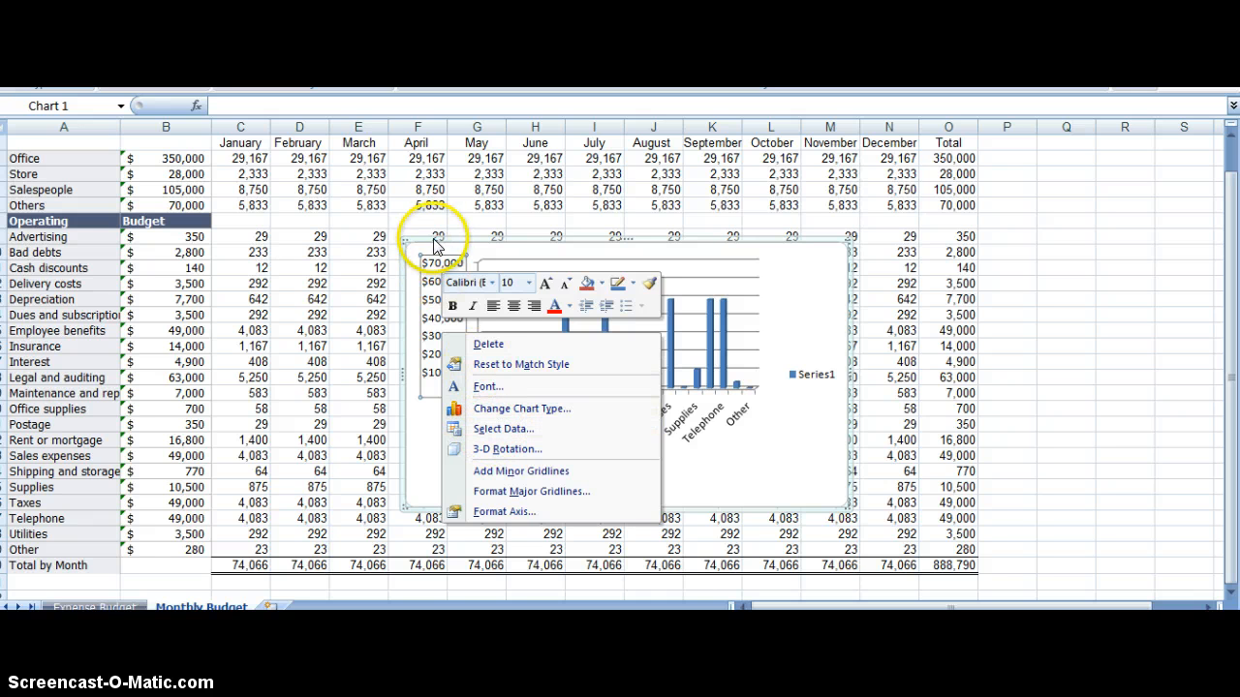
right_click(461, 260)
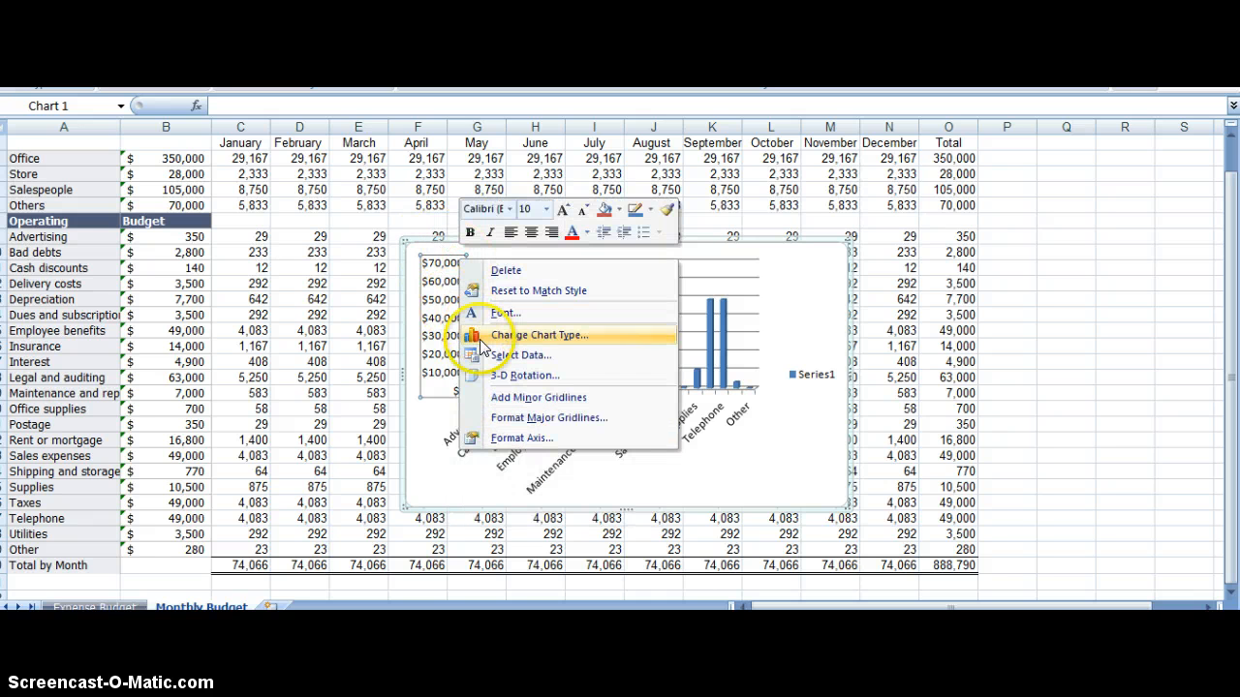
left_click(510, 398)
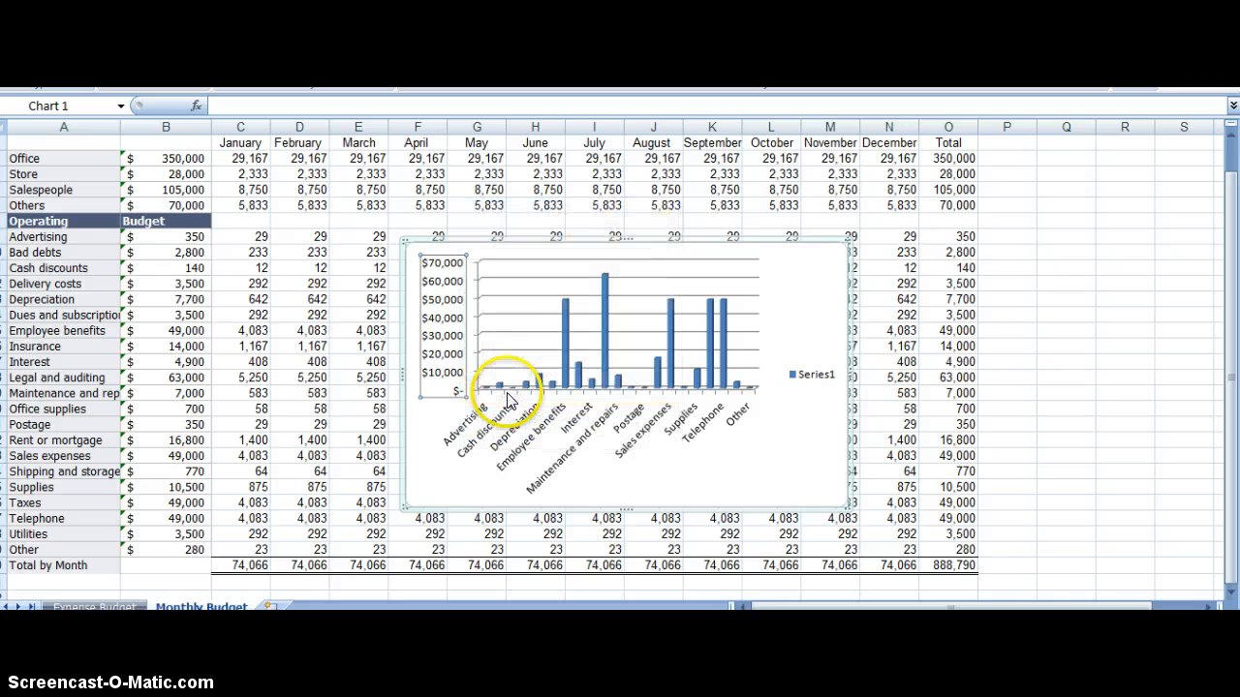
right_click(441, 254)
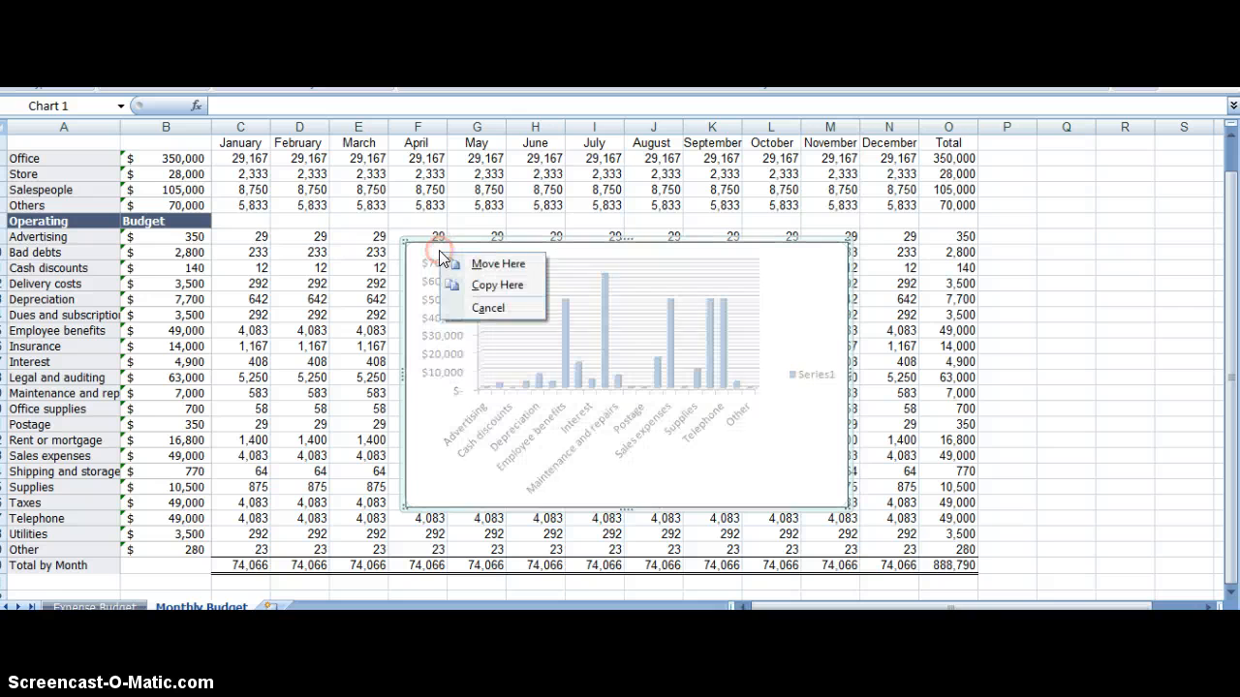
left_click(461, 306)
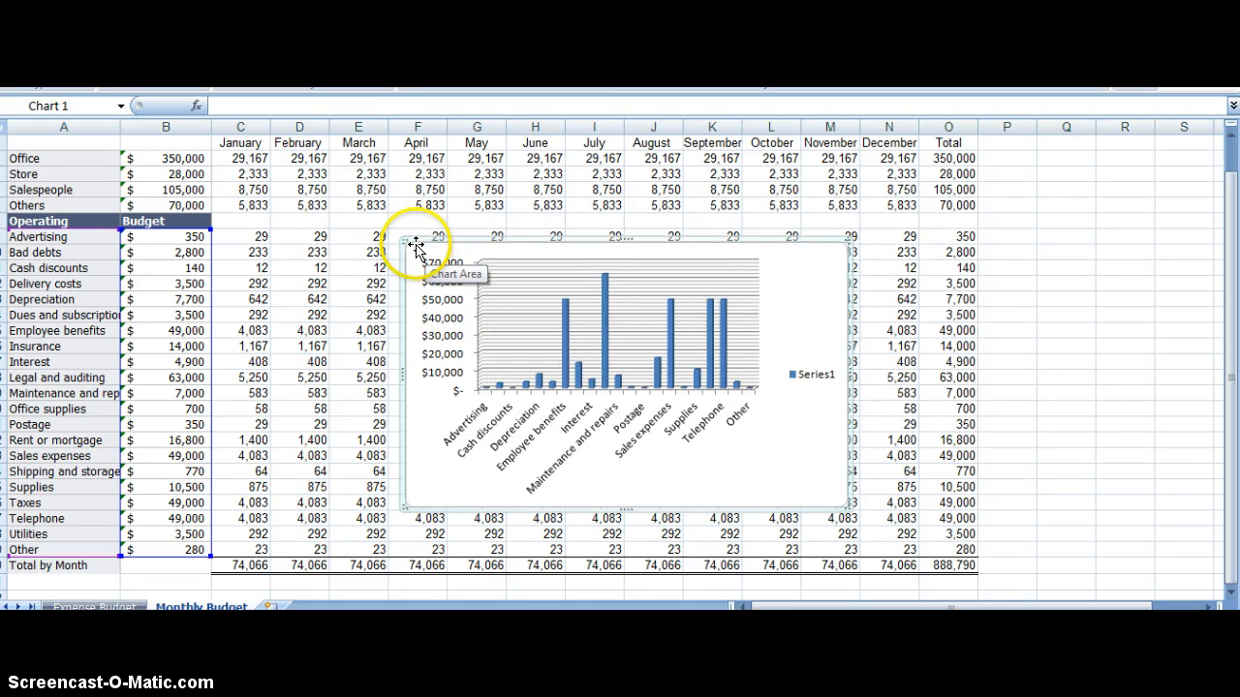
right_click(417, 248)
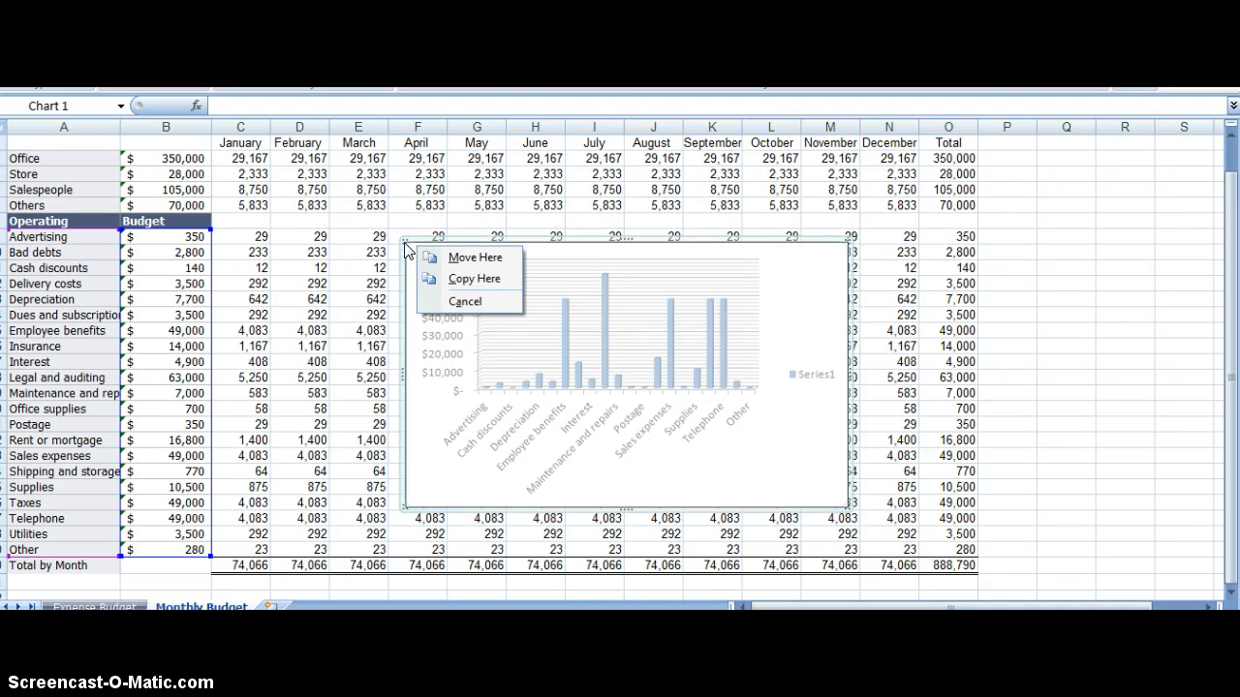
left_click(404, 245)
left_click_drag(404, 243, 401, 243)
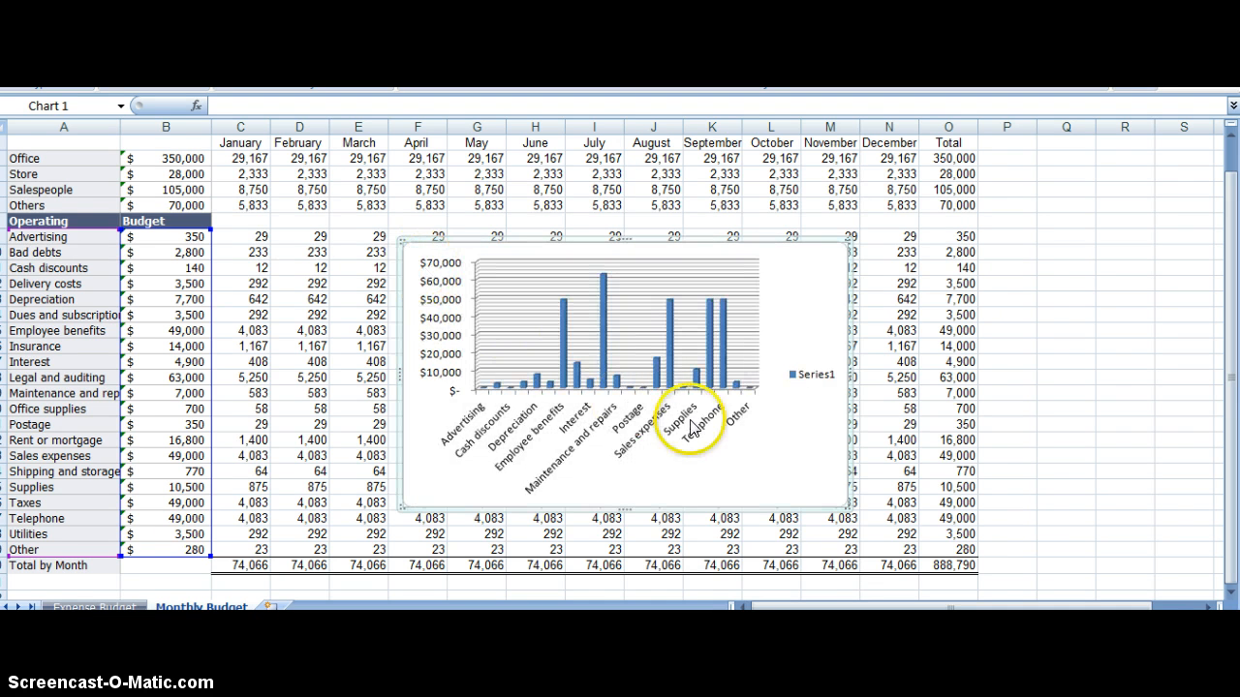
right_click(682, 477)
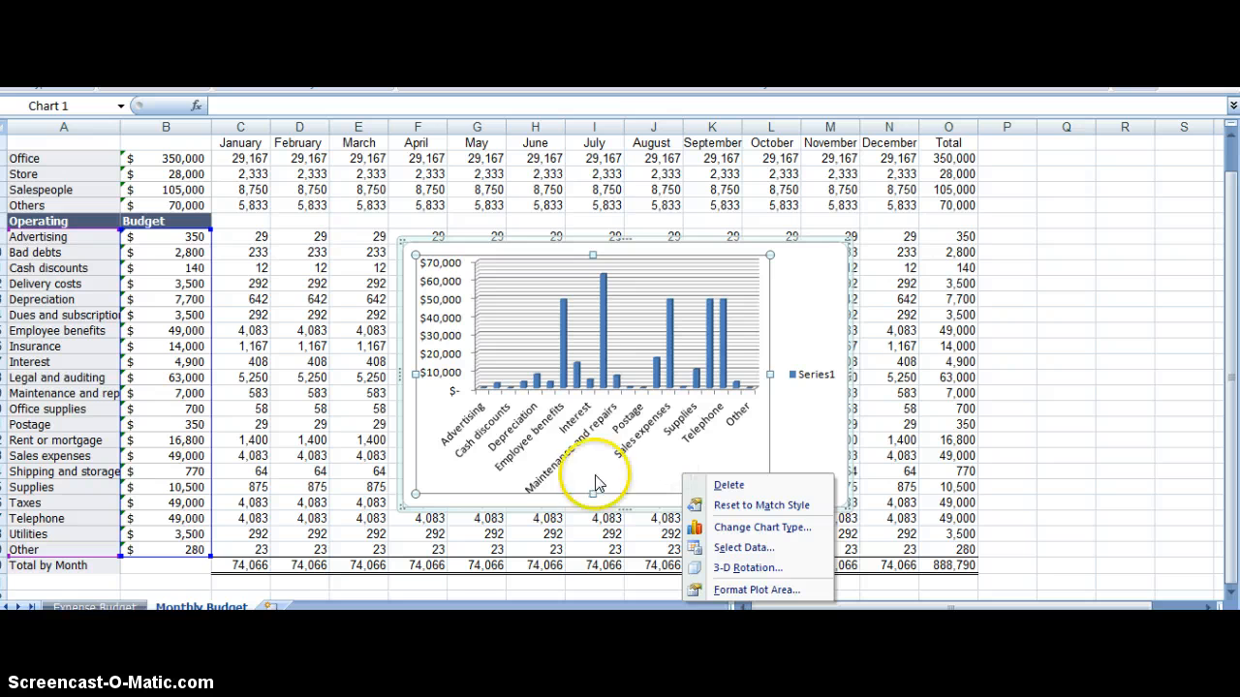
left_click(573, 508)
left_click_drag(574, 507, 577, 514)
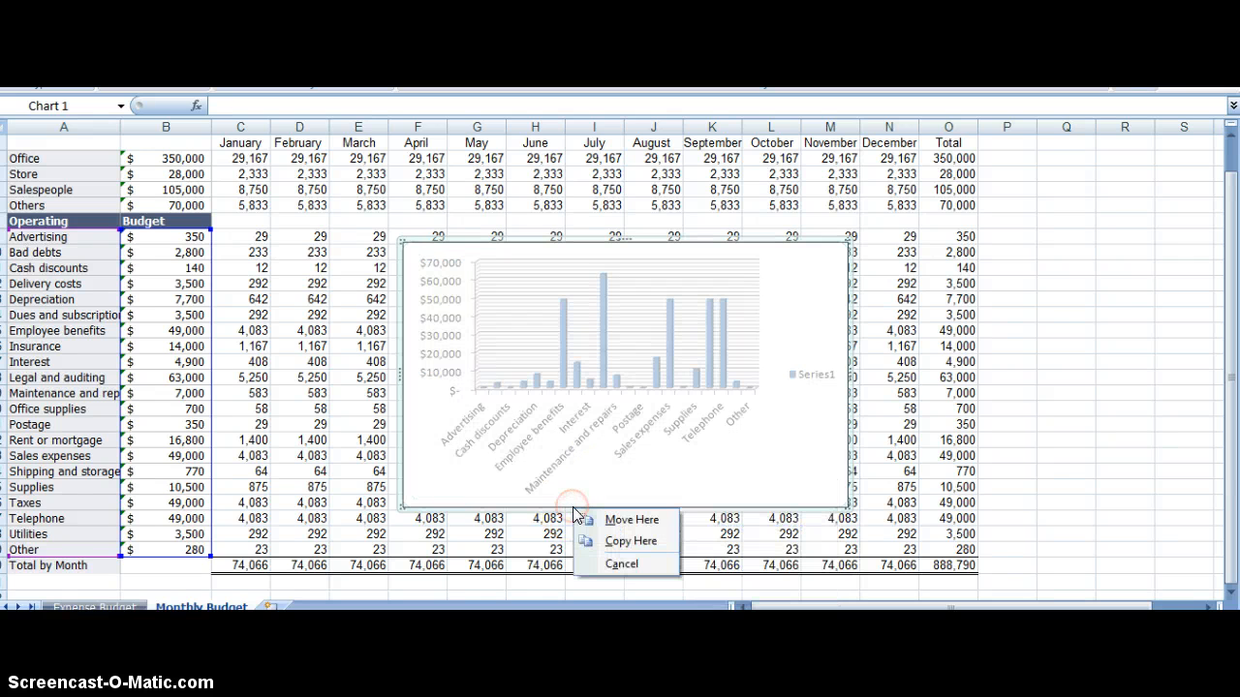
left_click(621, 549)
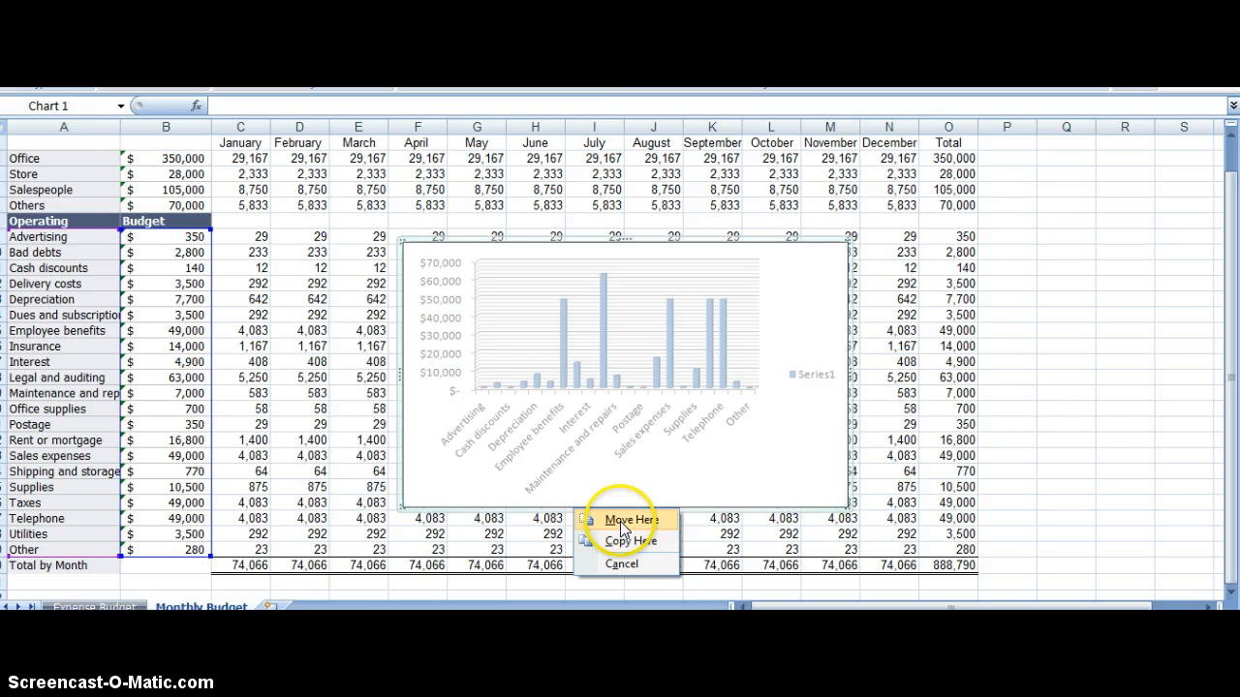
left_click(620, 521)
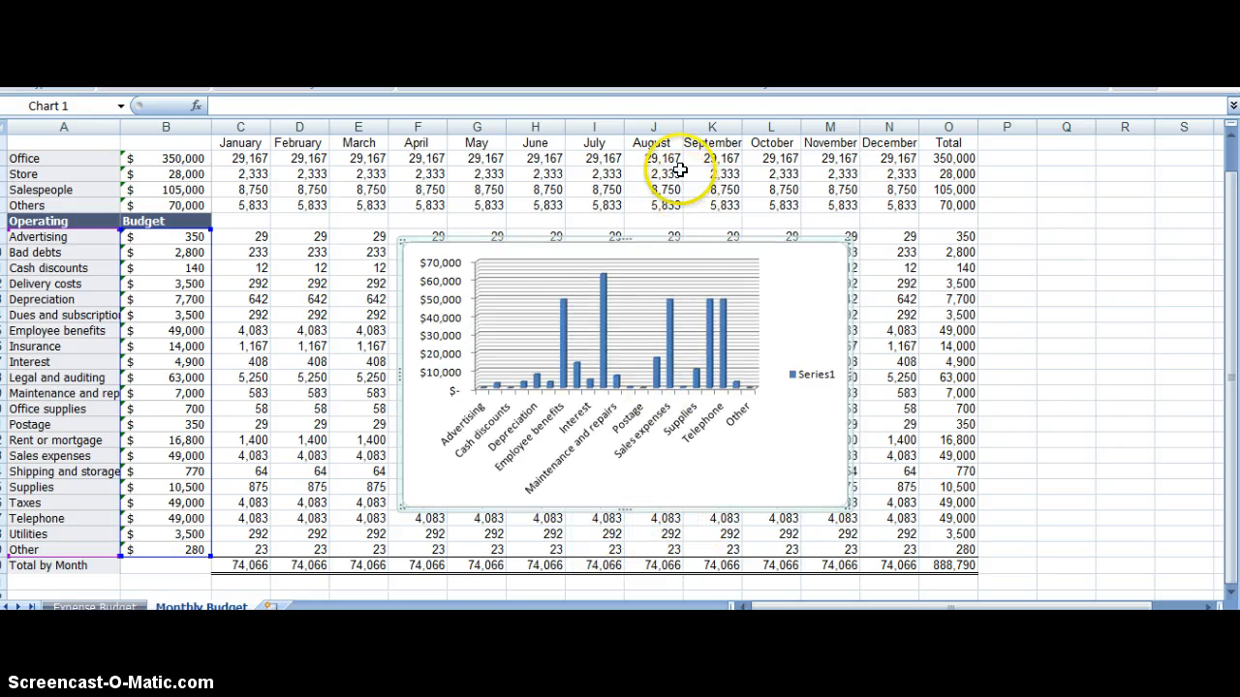
left_click_drag(401, 240, 400, 240)
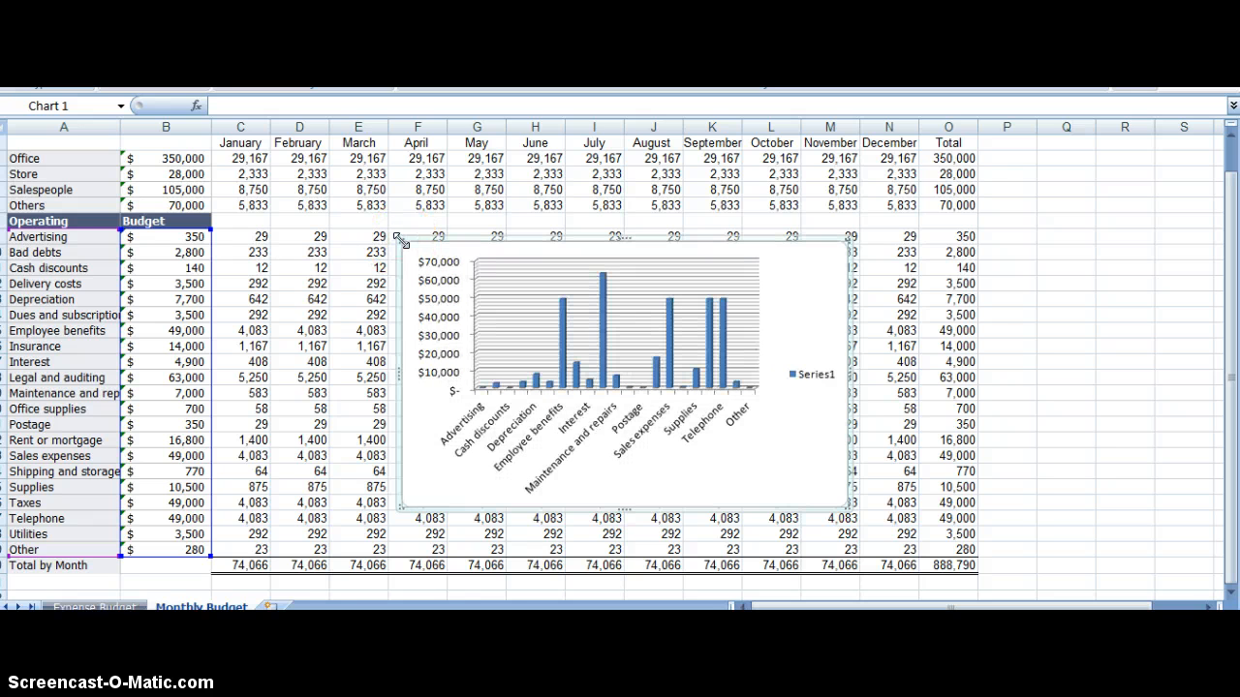
left_click_drag(405, 245, 405, 246)
right_click(404, 245)
left_click(441, 305)
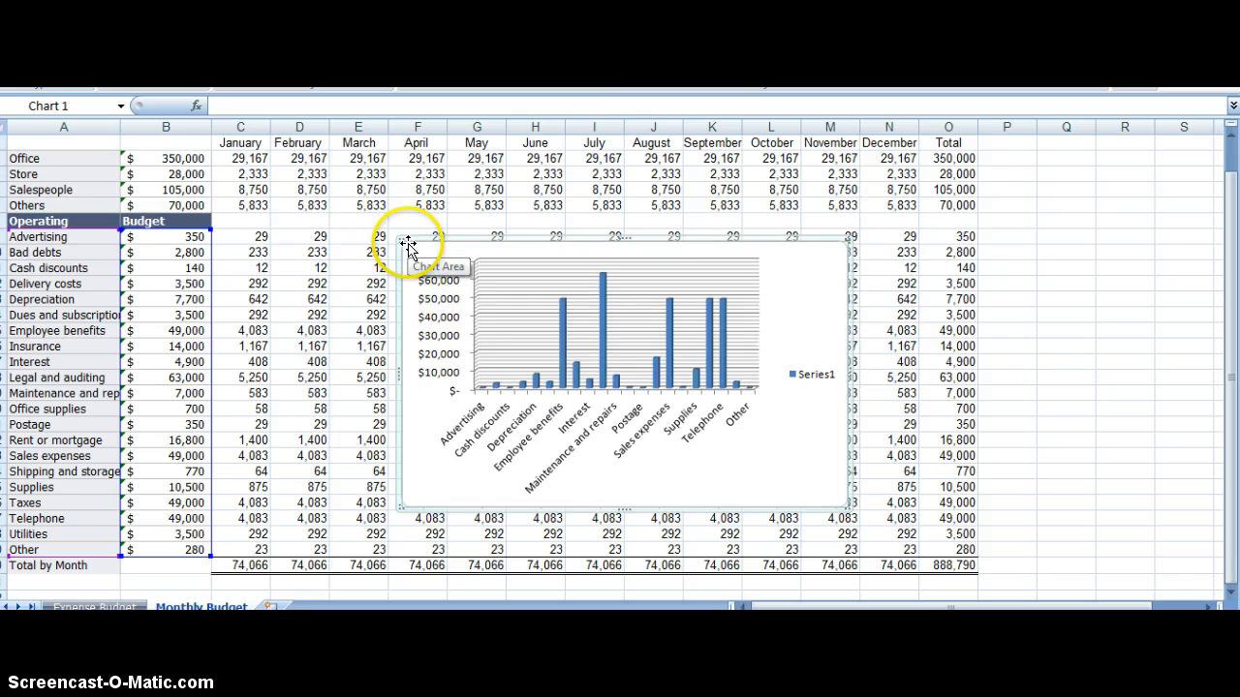
right_click(408, 247)
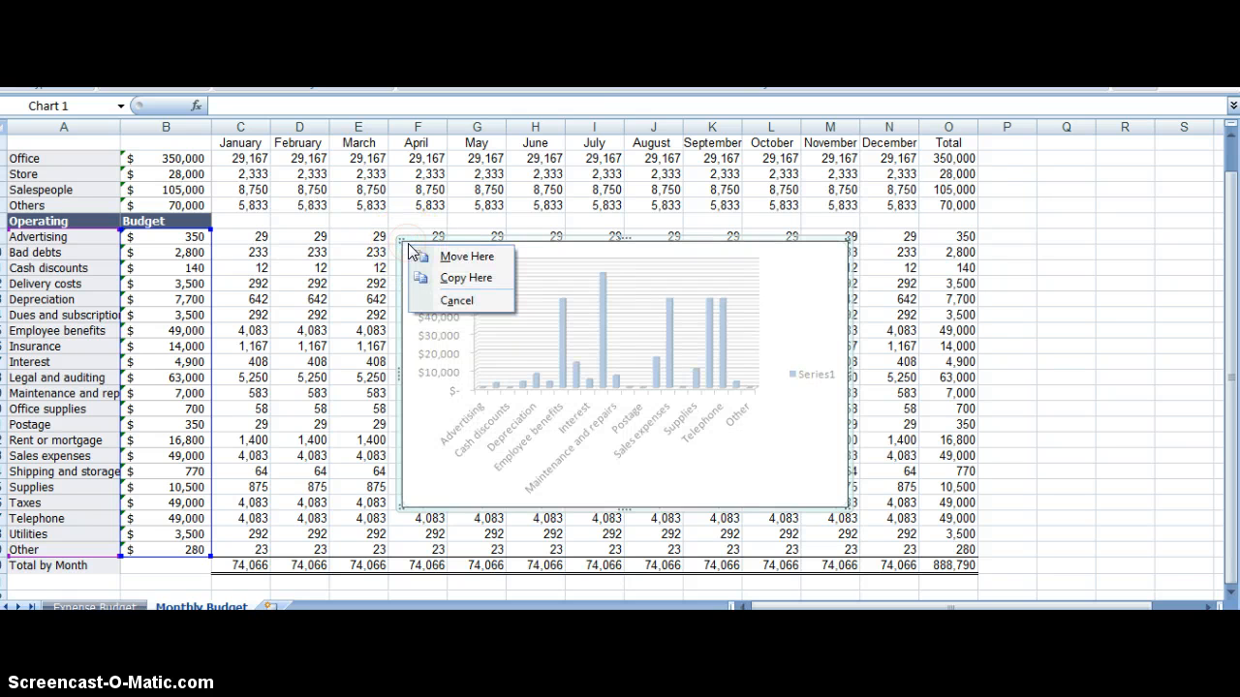
left_click(485, 400)
Edit the chart's data source and name its data series Expense Category
right_click(502, 348)
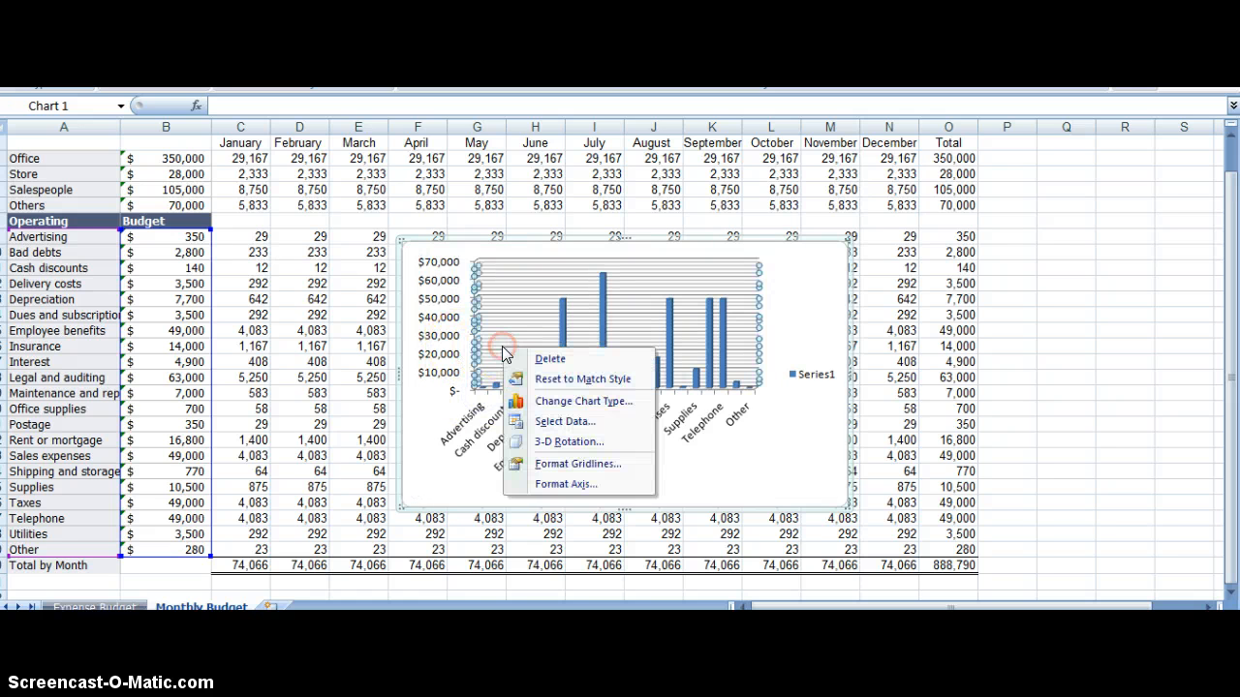
left_click(541, 424)
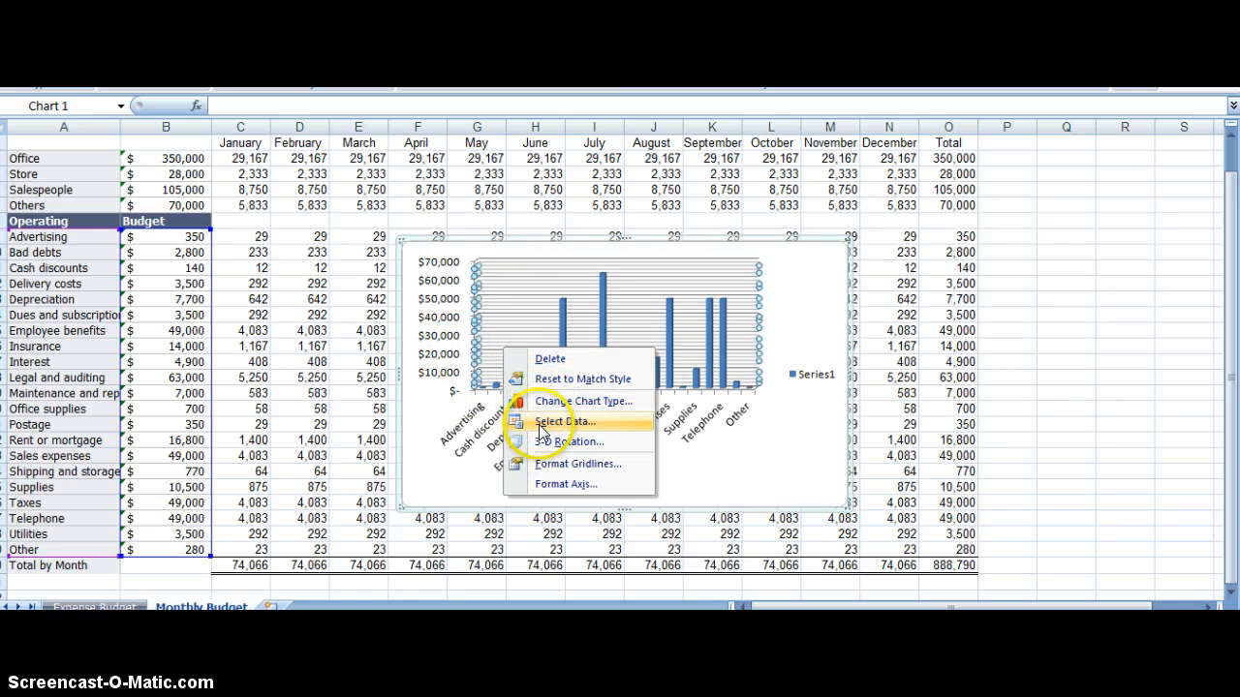
left_click(547, 424)
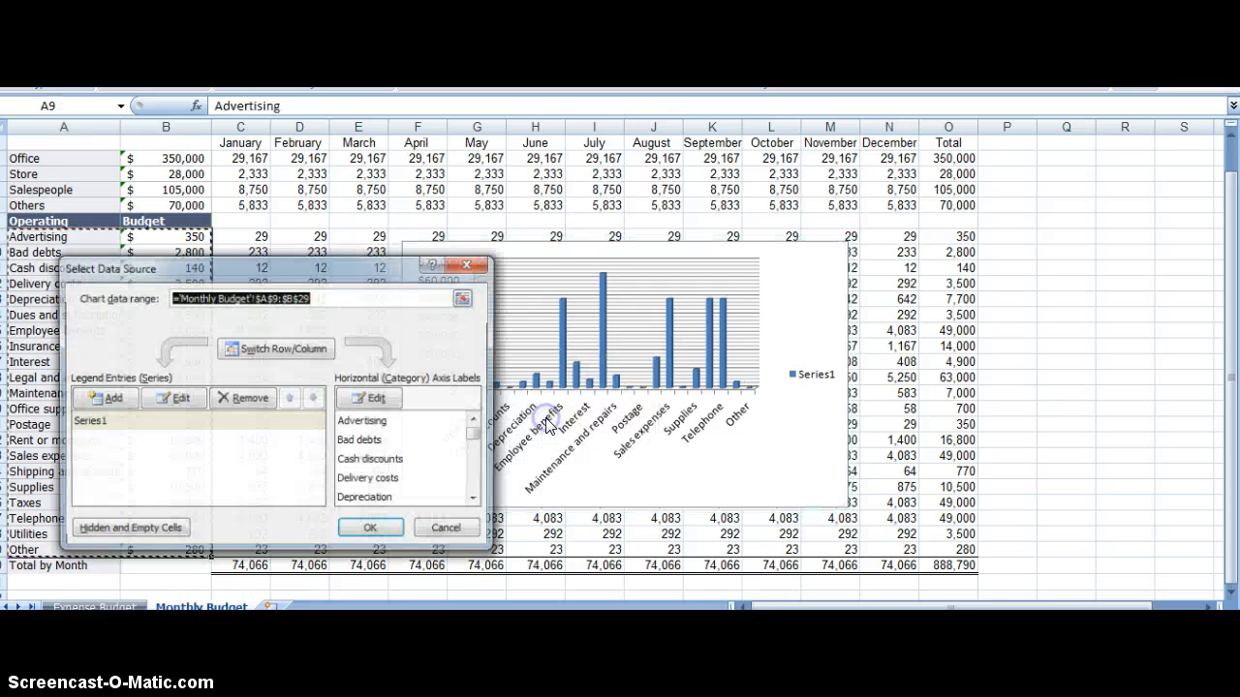
left_click(163, 401)
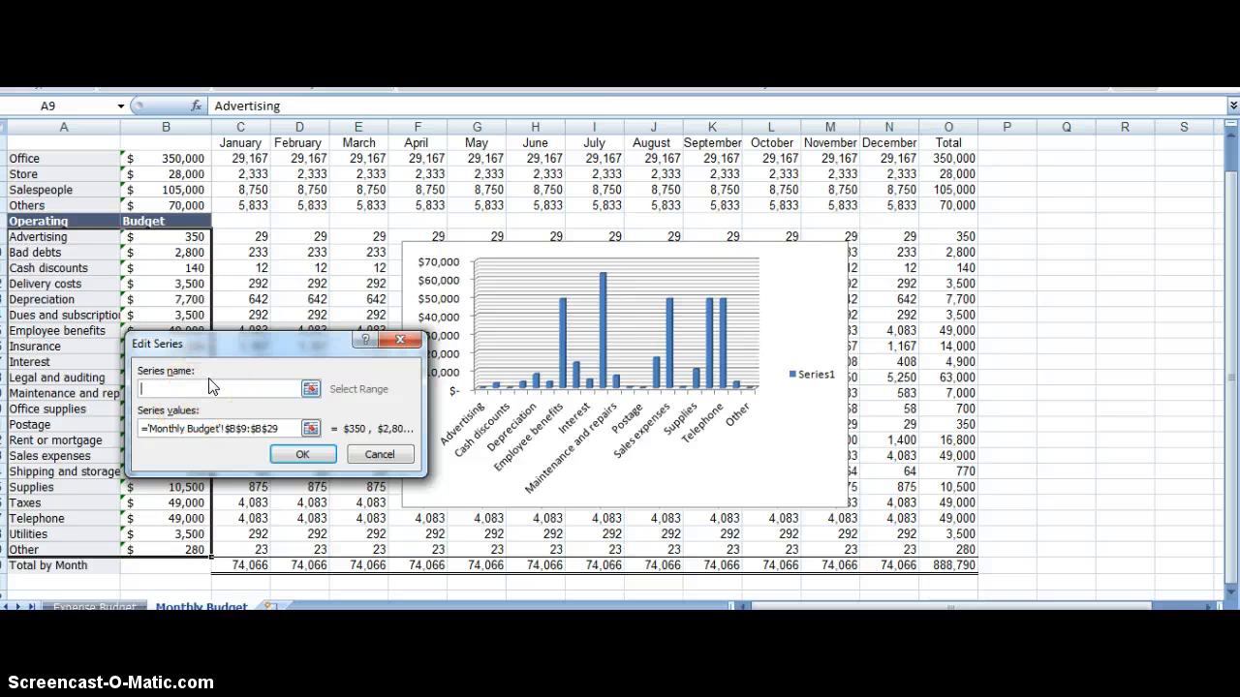
left_click(227, 344)
type("Expense Category")
left_click(224, 364)
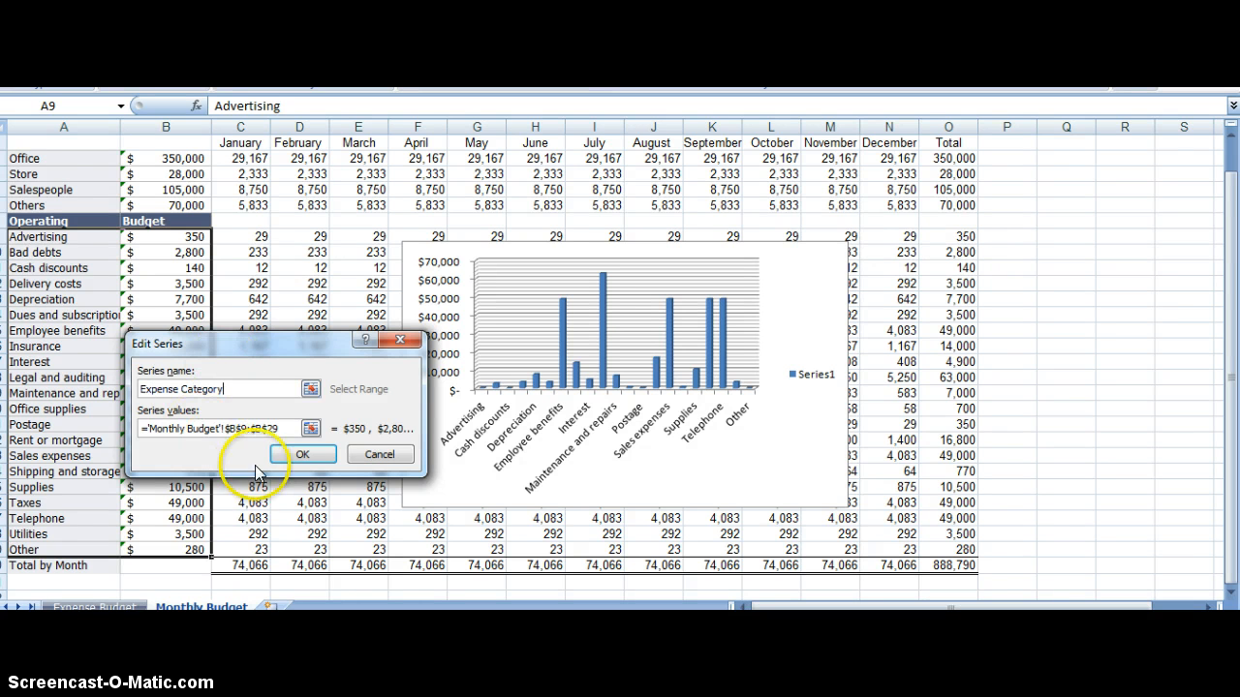
left_click(295, 455)
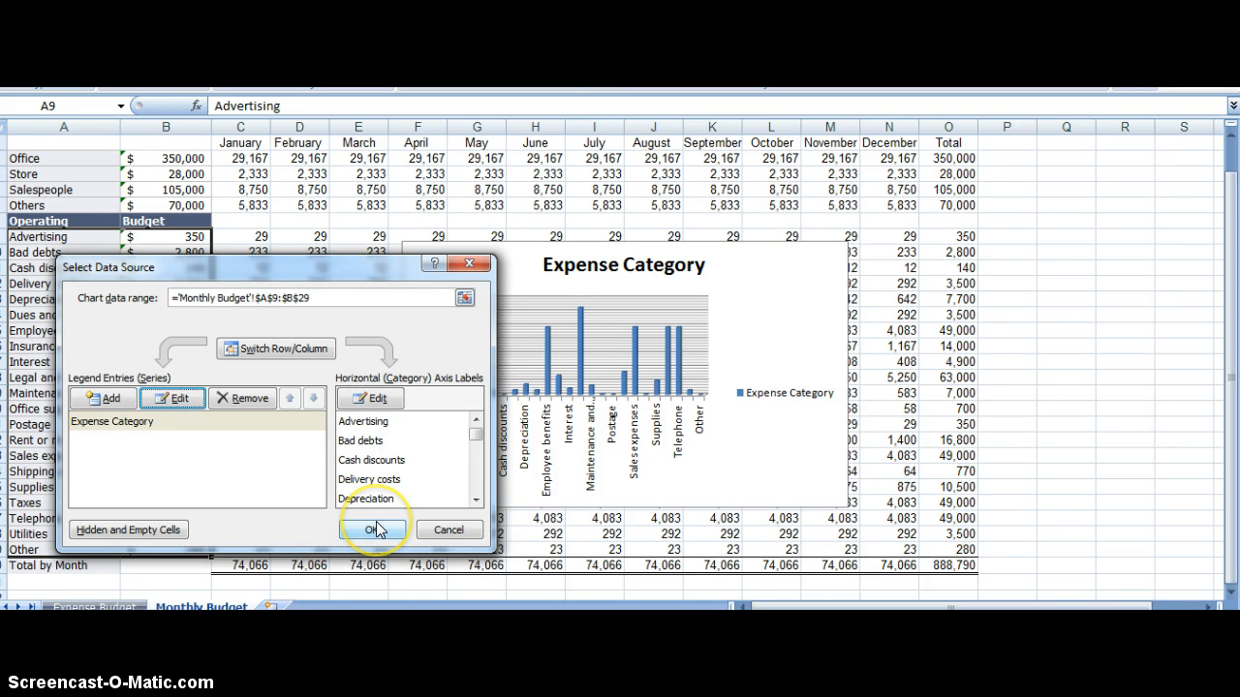
Try the chart data with rows and columns switched, and switch back to the expense names as category labels
left_click(296, 349)
left_click(295, 350)
left_click(293, 347)
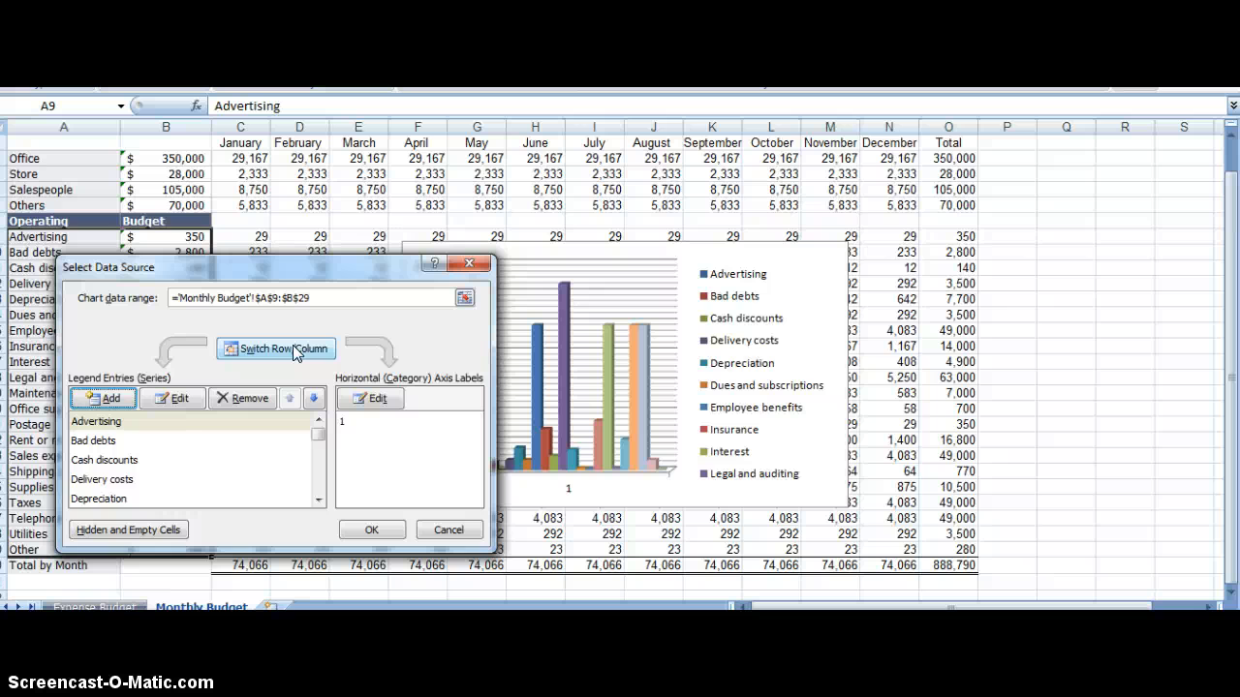
left_click(293, 346)
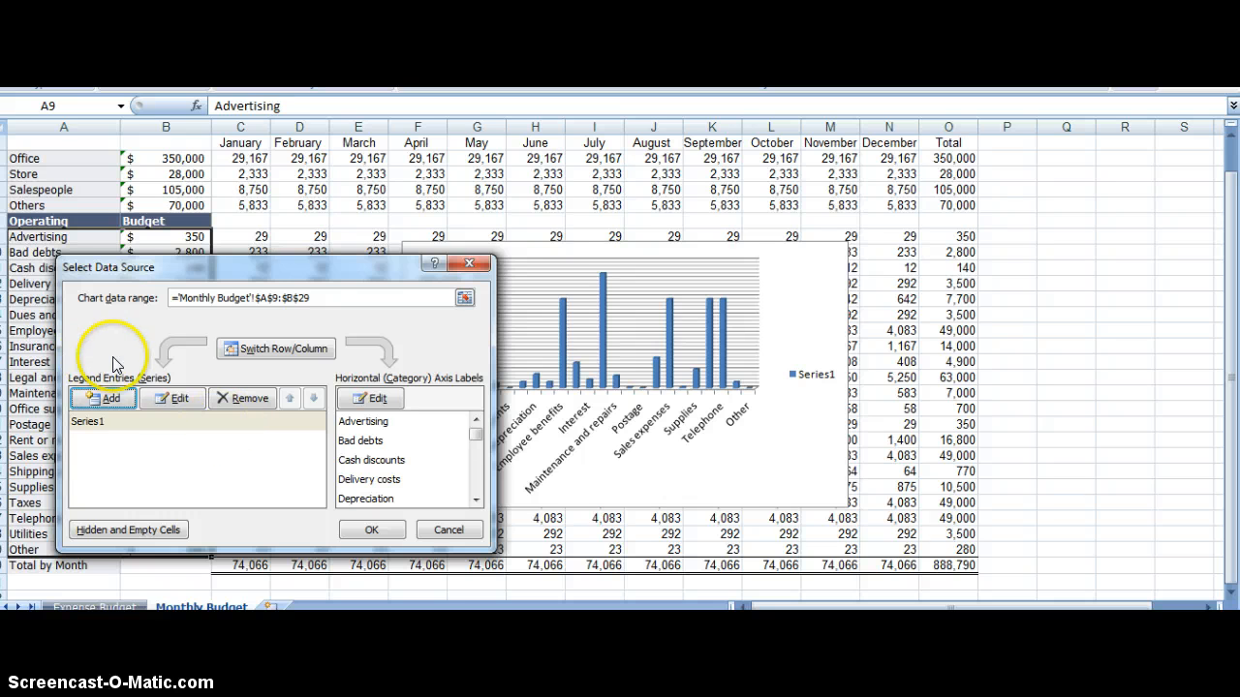
Name Series1 Expense Category again and apply the data source settings to the chart
left_click(172, 399)
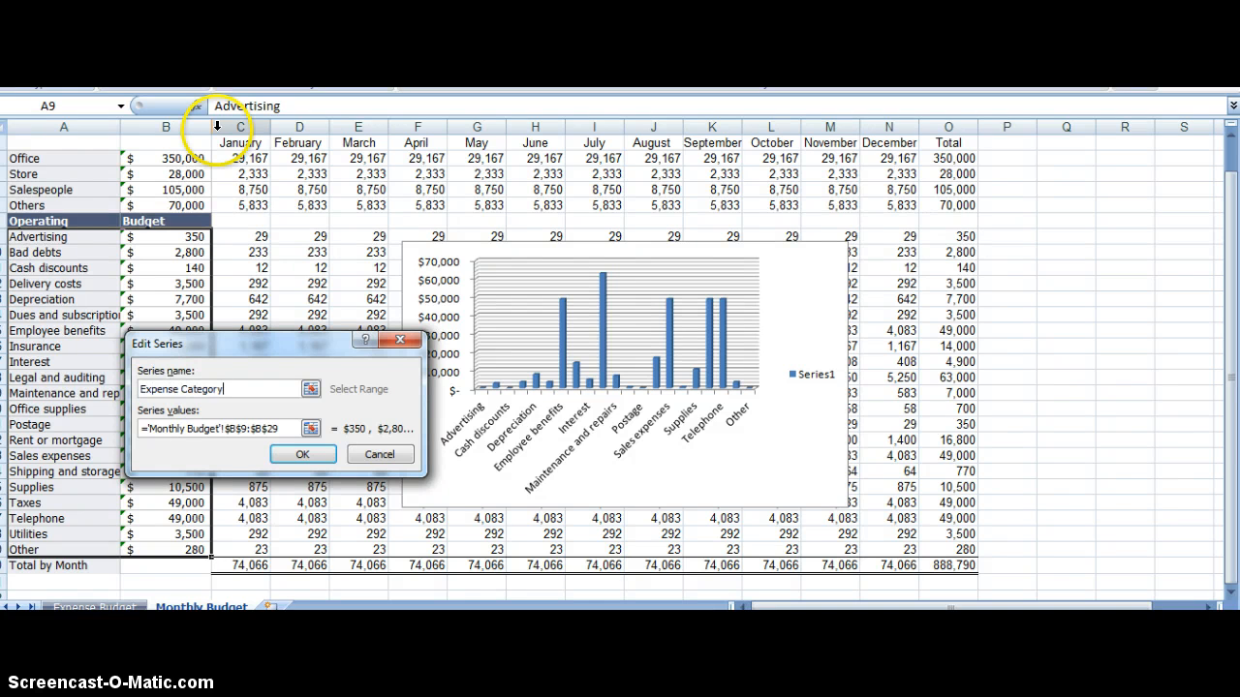
left_click(303, 456)
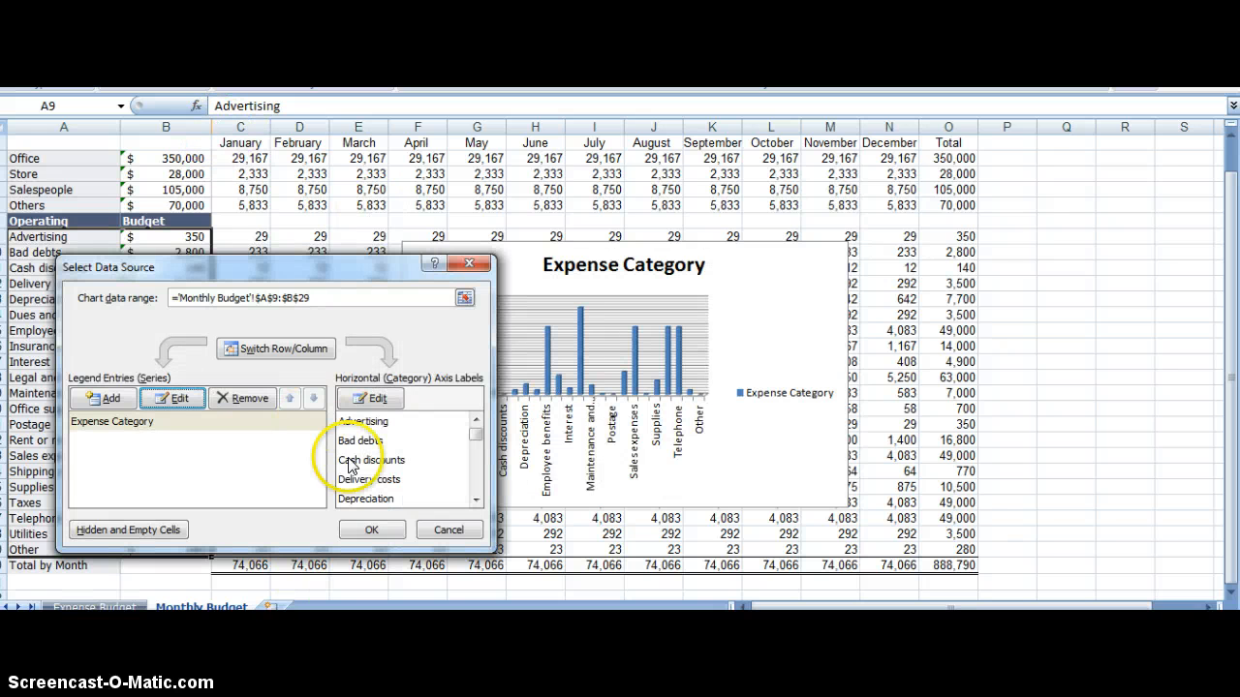
left_click(373, 533)
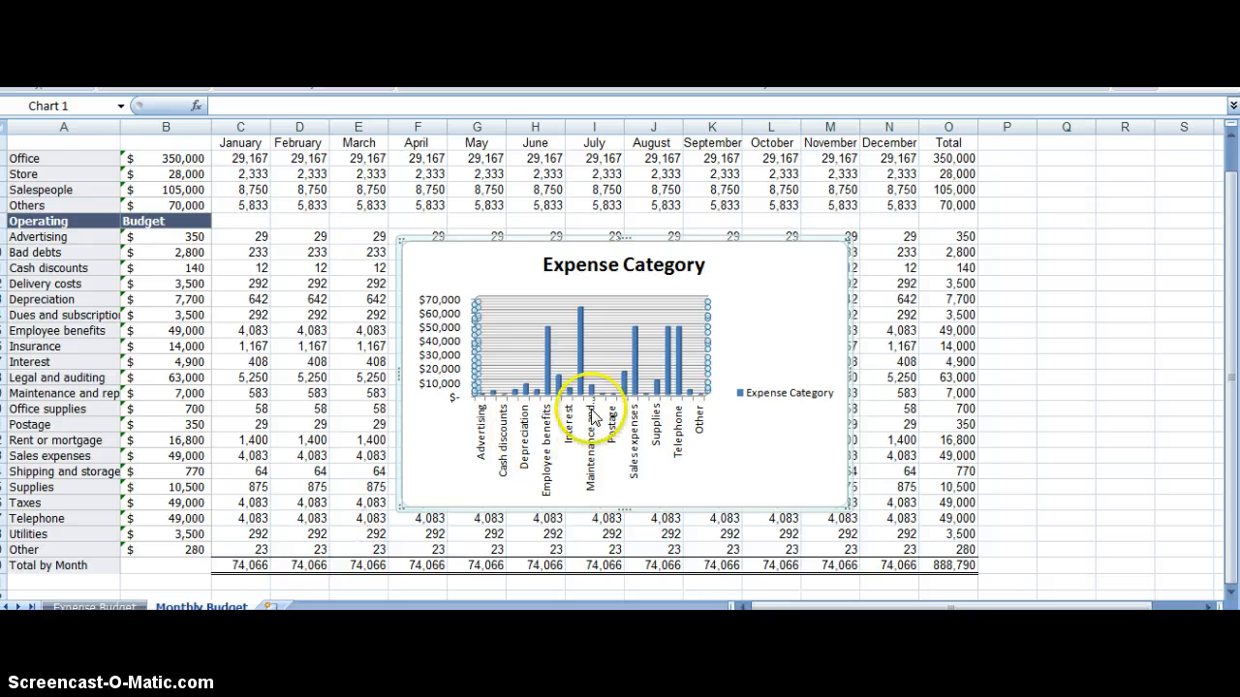
Change the Expense Category column chart to a standard Pie chart
right_click(501, 392)
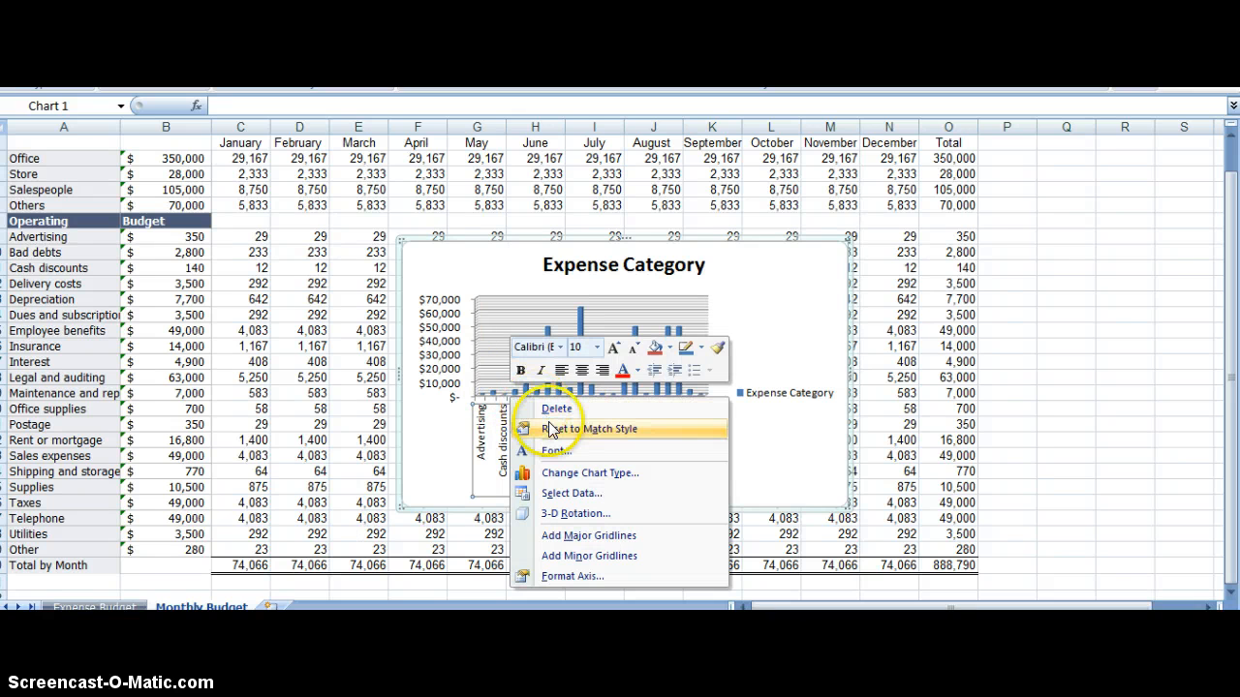
left_click(572, 473)
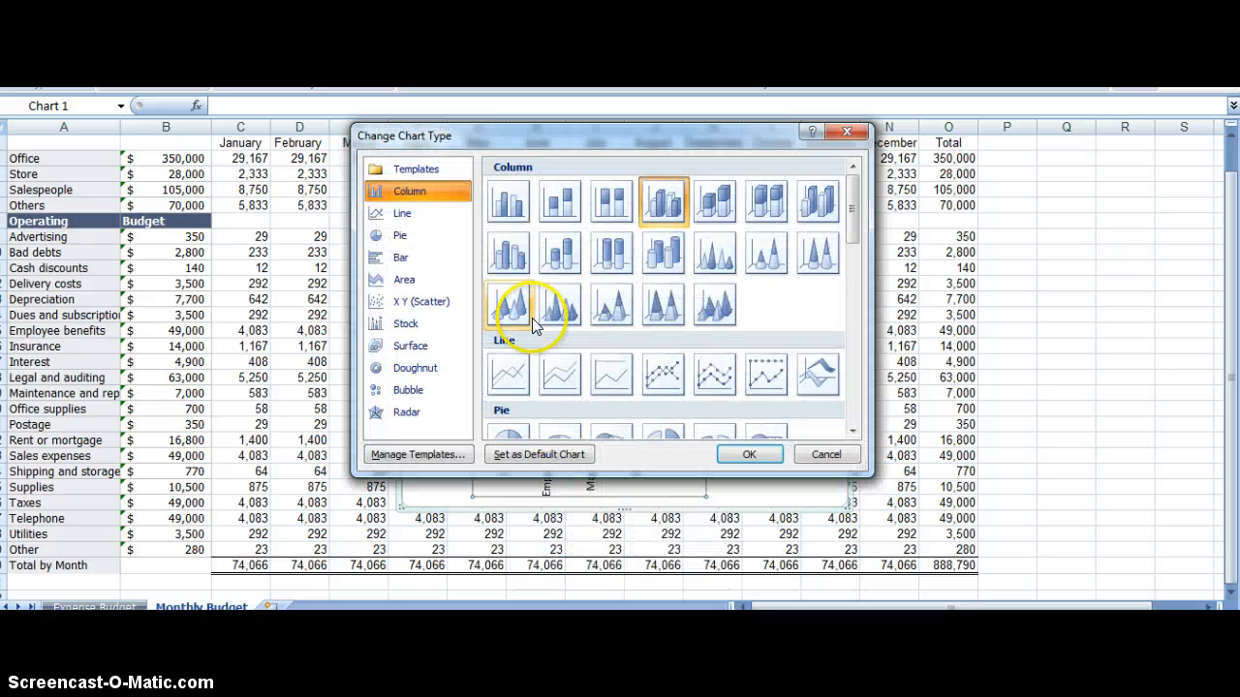
left_click(448, 262)
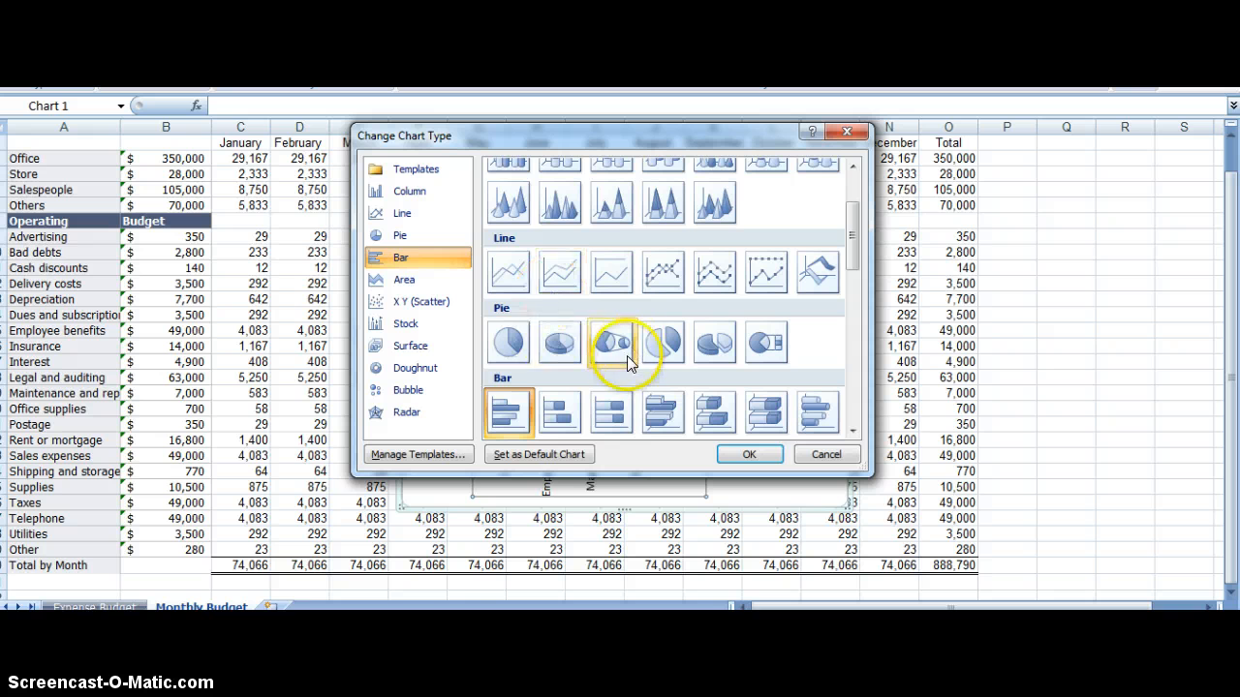
left_click(510, 343)
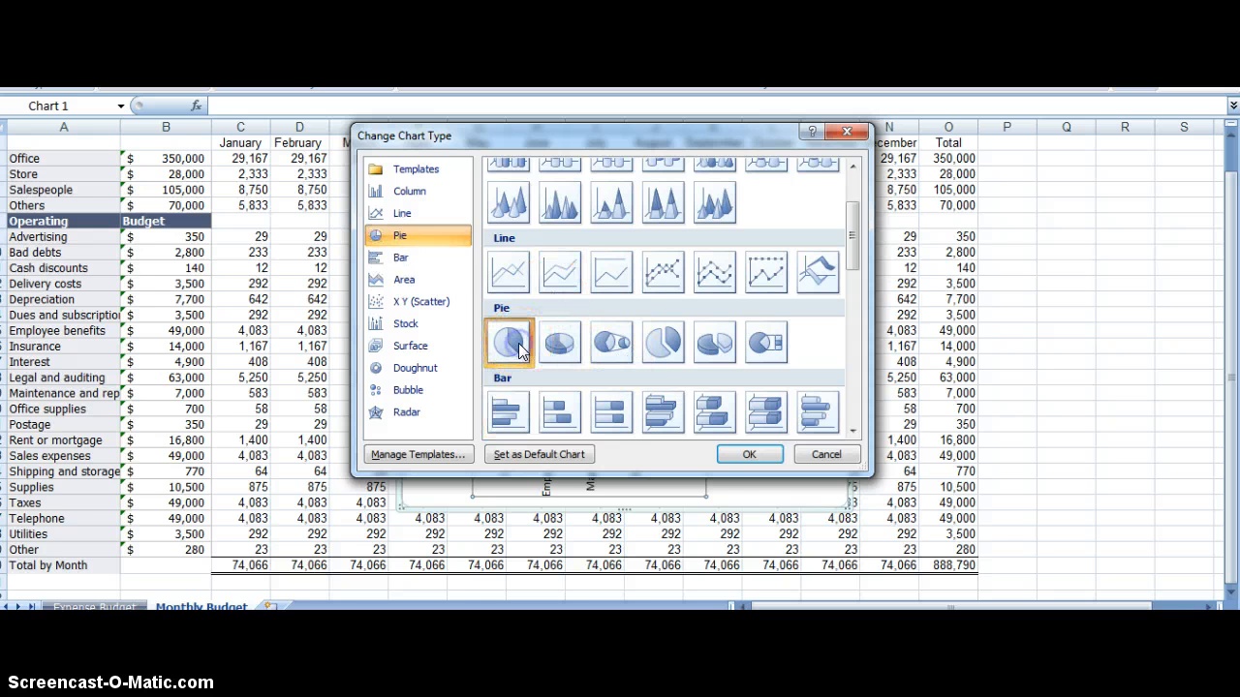
left_click(751, 456)
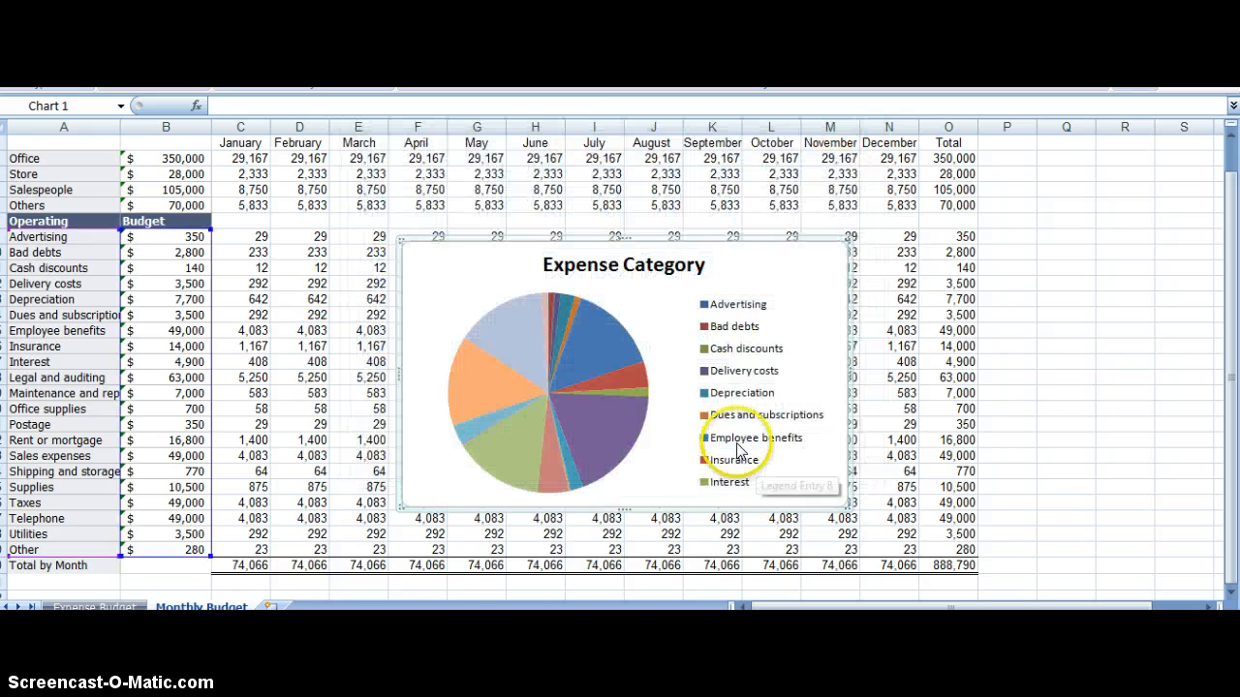
Add data labels to the pie slices and review the first-slice angle and pie explosion settings of the series
right_click(582, 326)
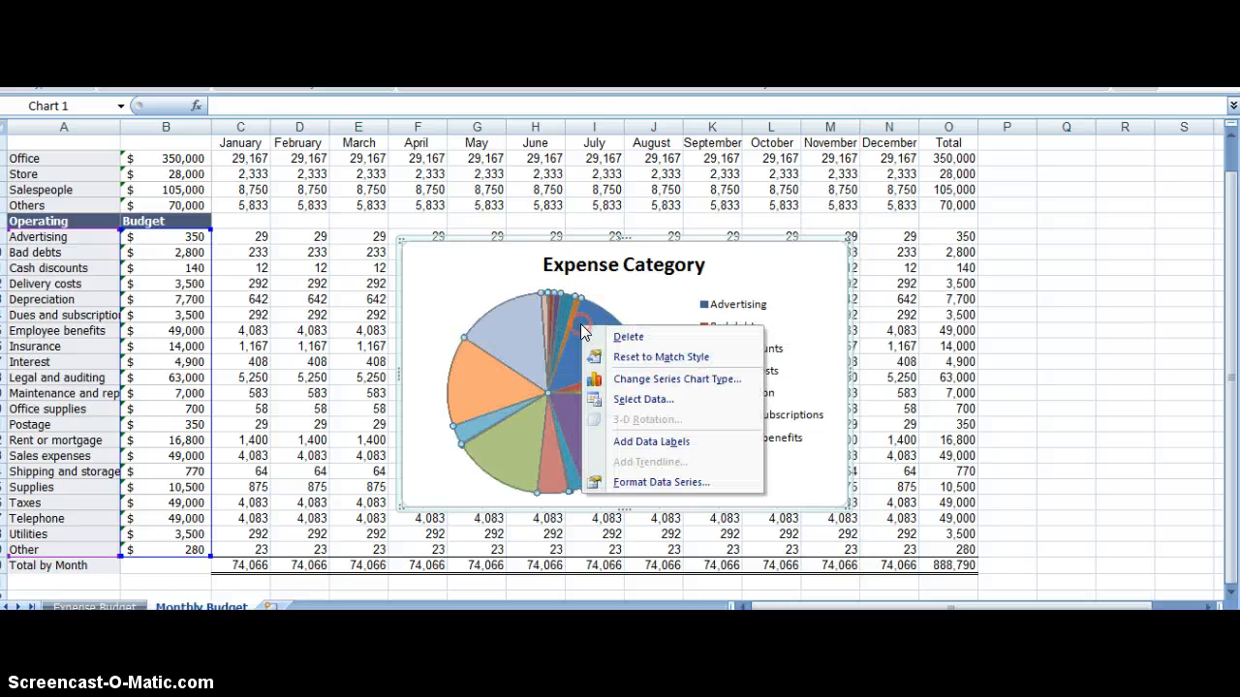
left_click(652, 441)
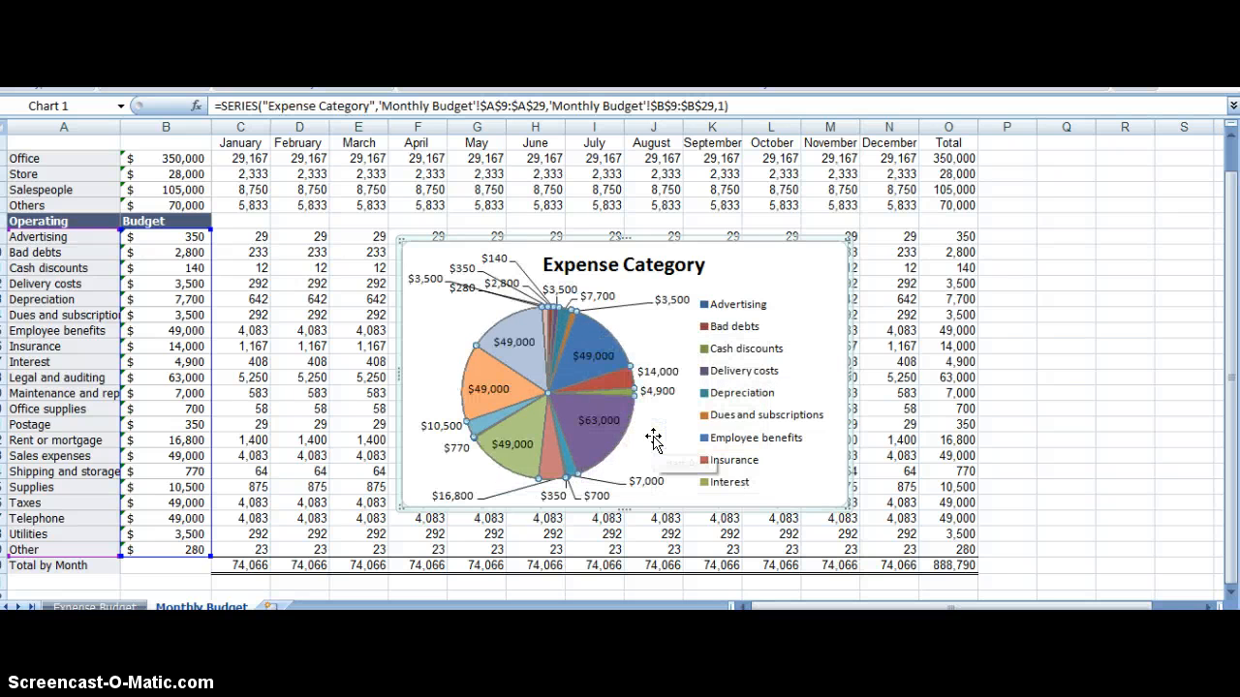
right_click(586, 424)
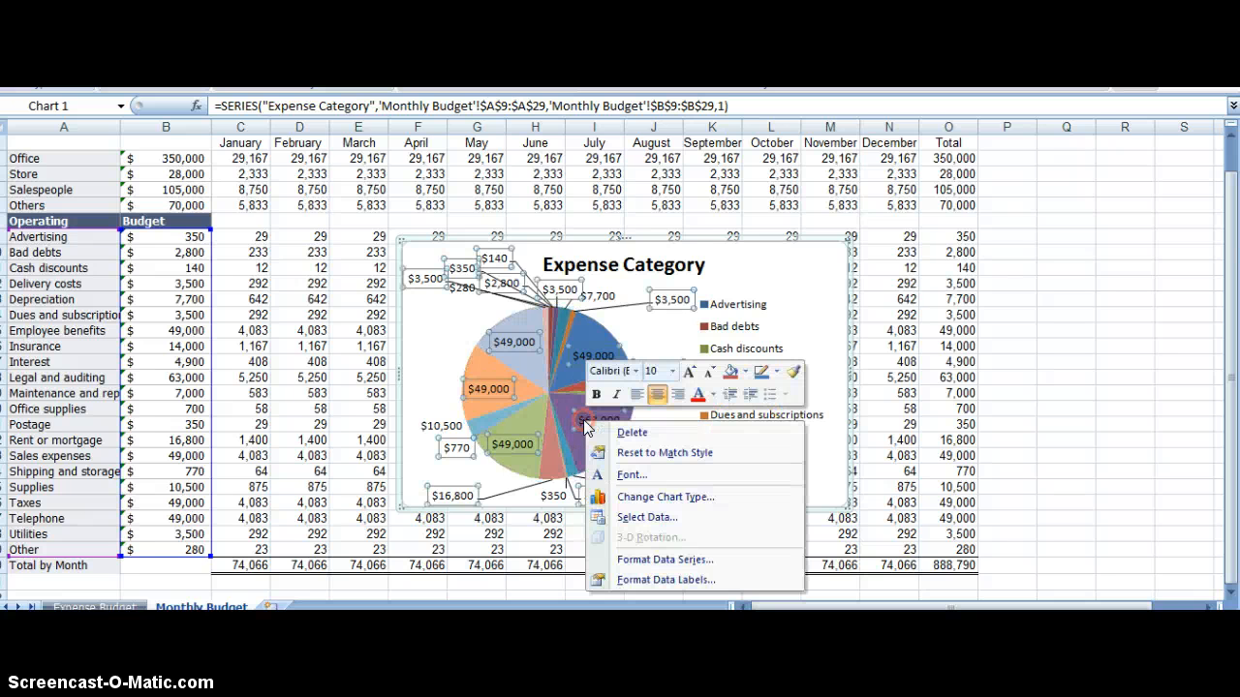
left_click(621, 562)
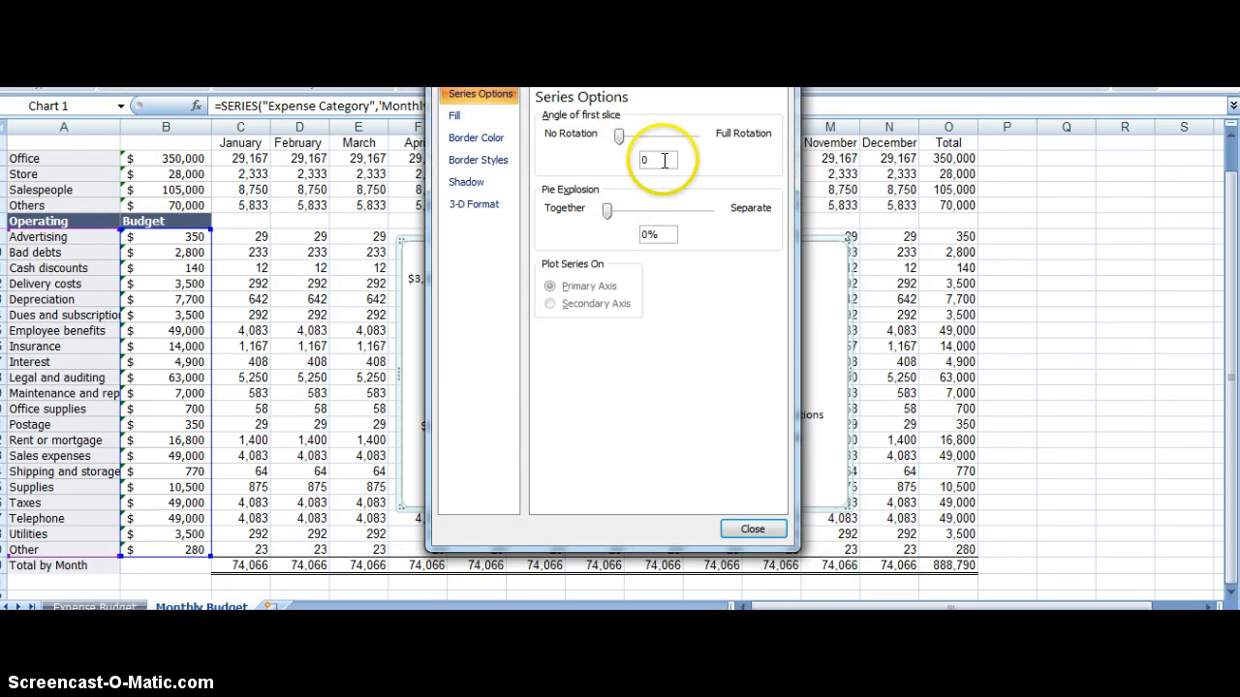
left_click(739, 533)
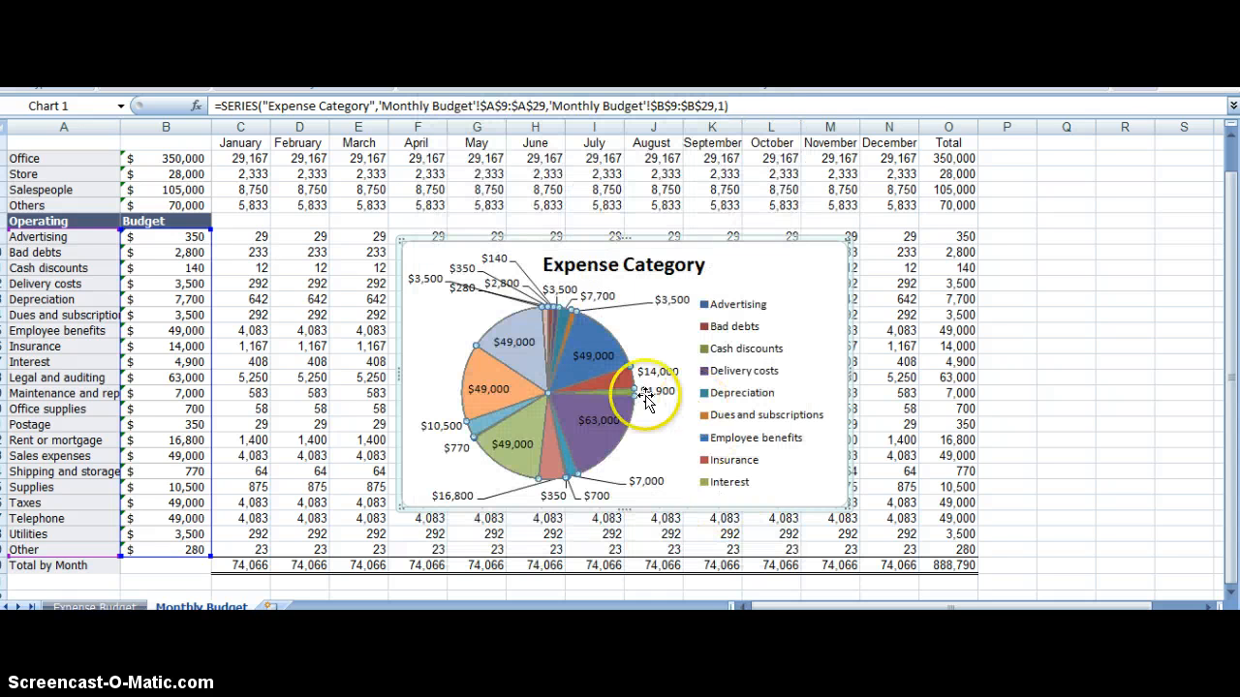
left_click(463, 320)
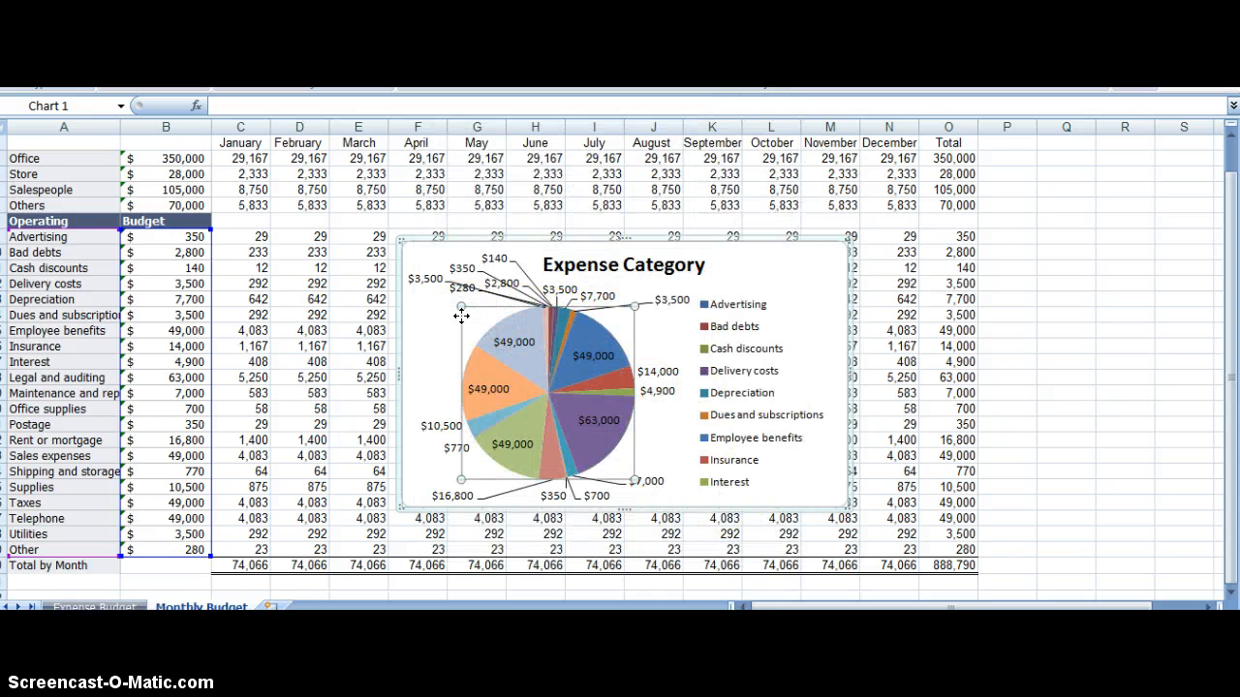
left_click(440, 316)
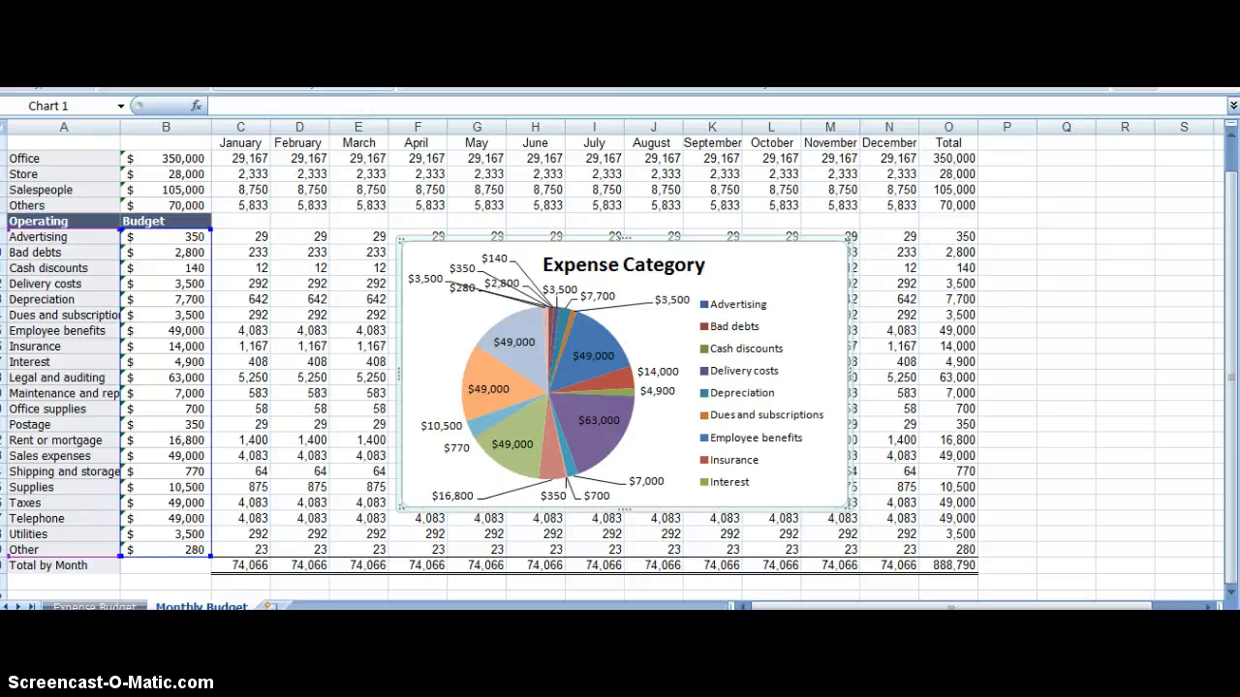
Undo the pie chart's data labels and its Expense Category title
key("ctrl+z")
key("ctrl+z")
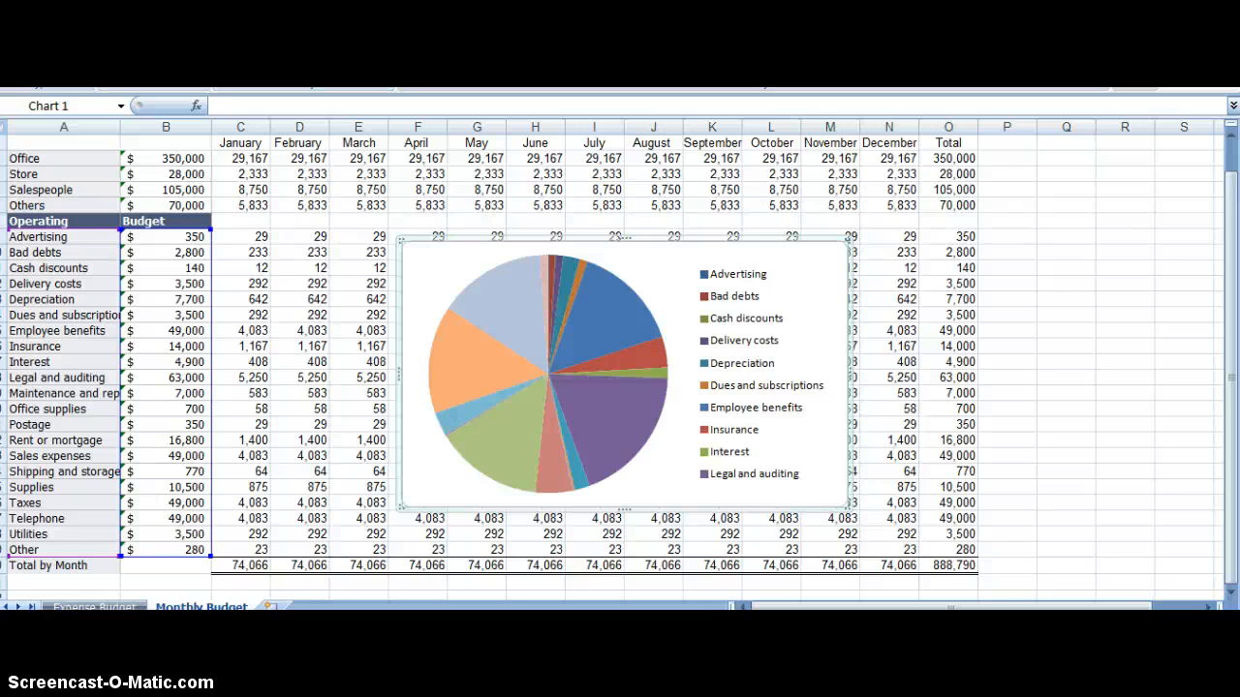
Redo the pie chart's title and data labels, and move the chart beside the Total column, clear of the budget data
key("ctrl+y")
key("ctrl+y")
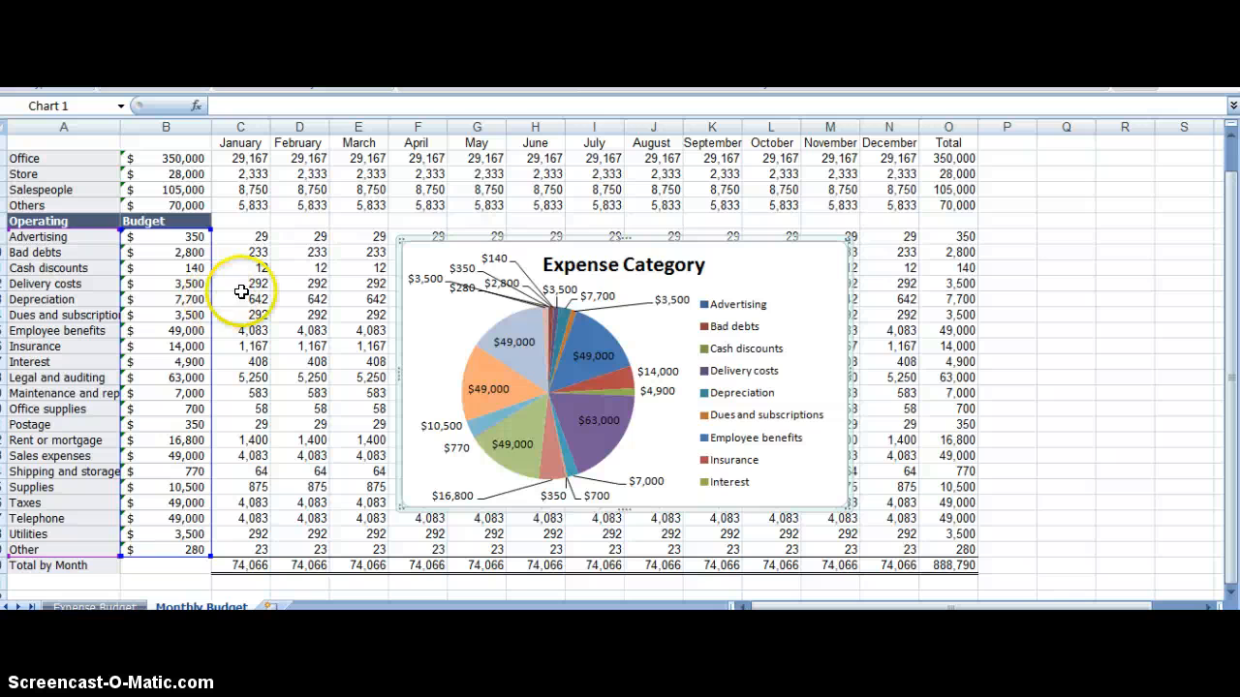
left_click_drag(446, 247, 1030, 227)
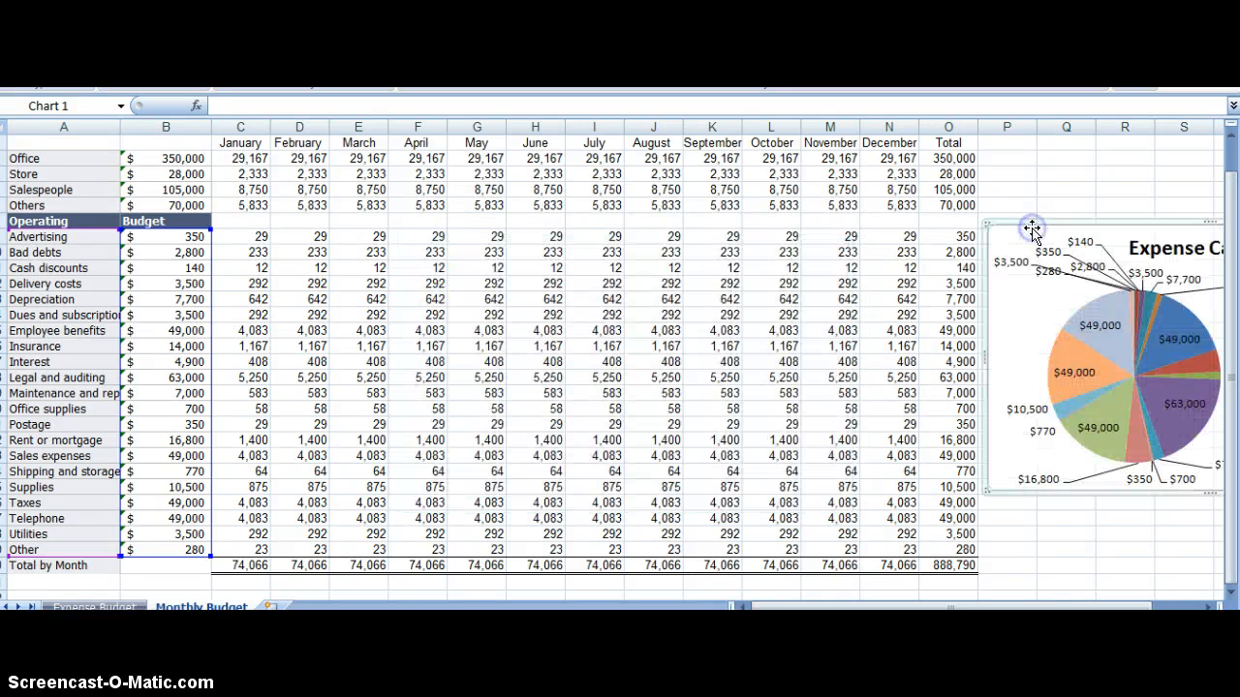
left_click(1041, 173)
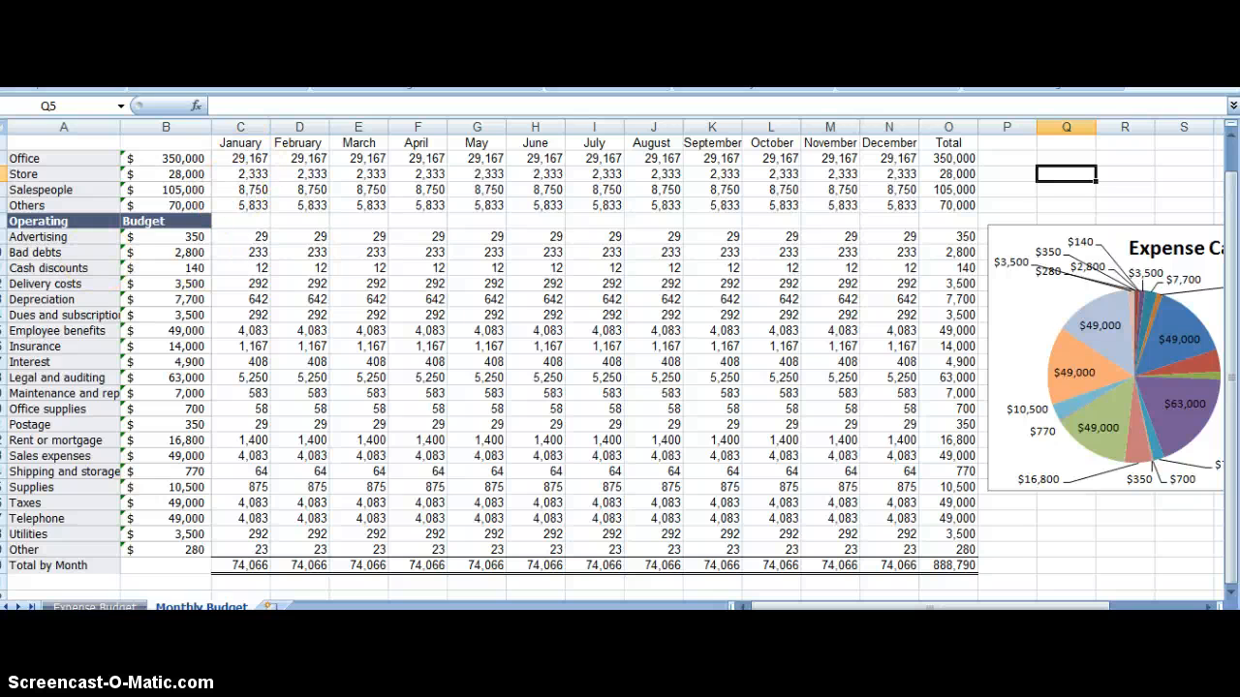
Copy the category names from Office down to Other into column A of a new worksheet, starting at A1
left_click(96, 566)
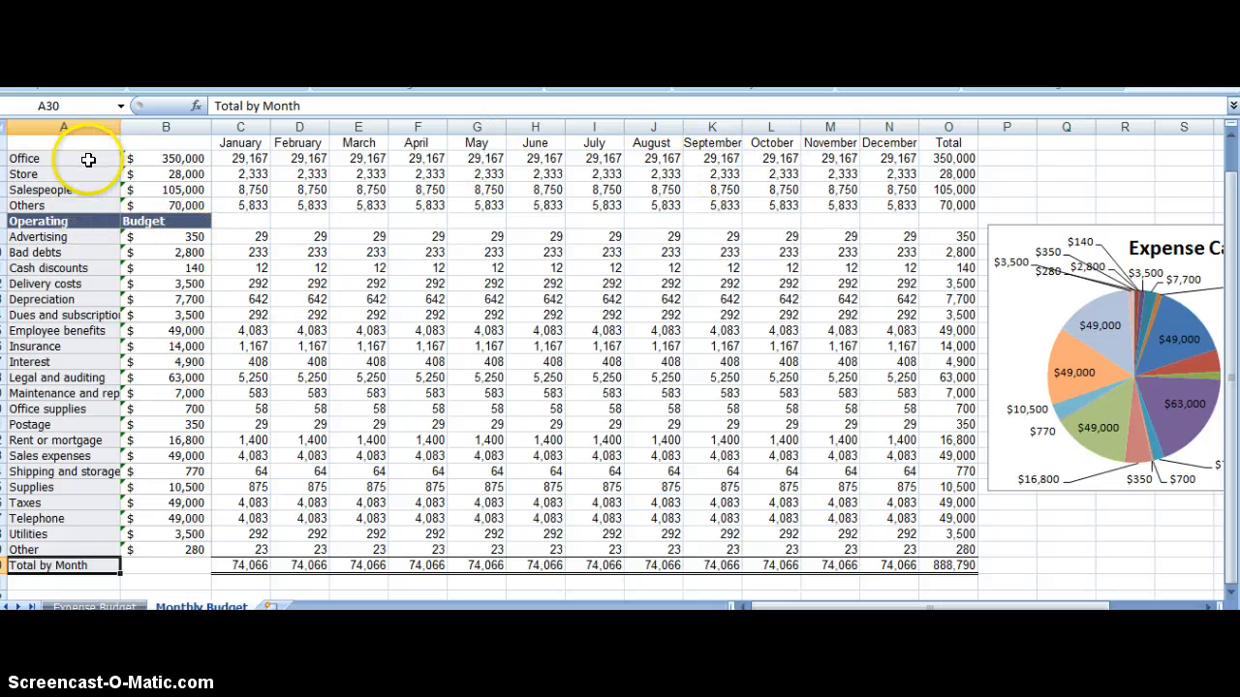
left_click(60, 582)
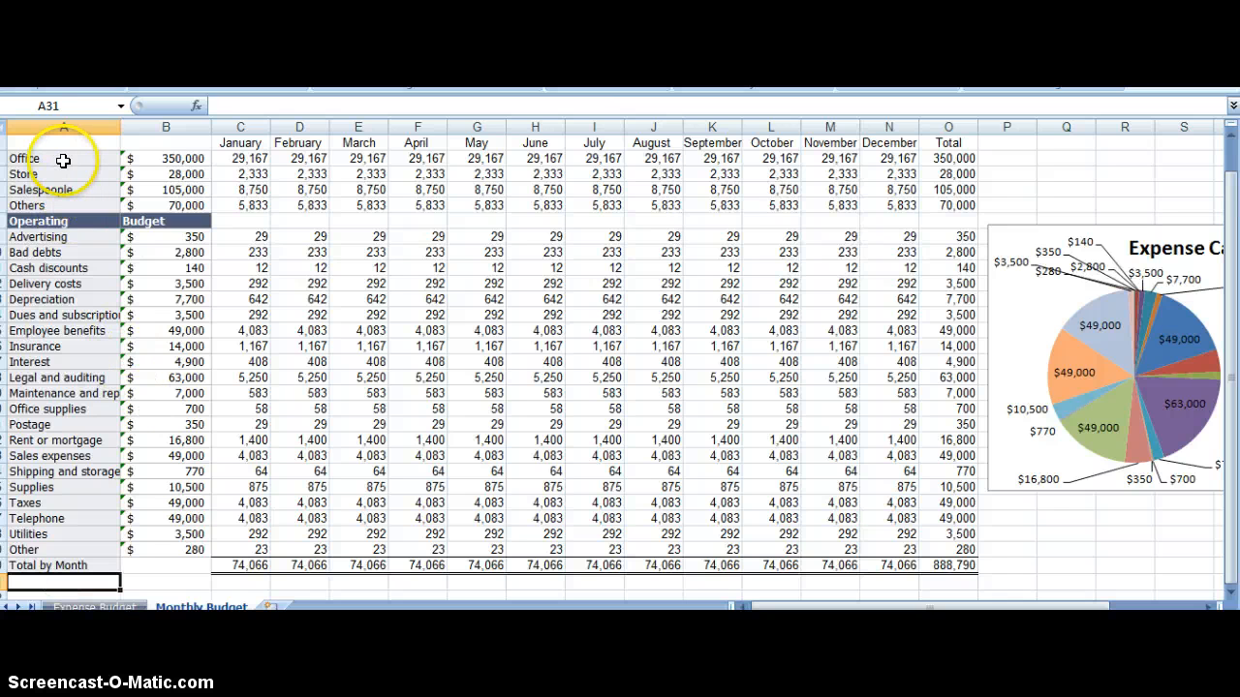
left_click_drag(29, 158, 84, 543)
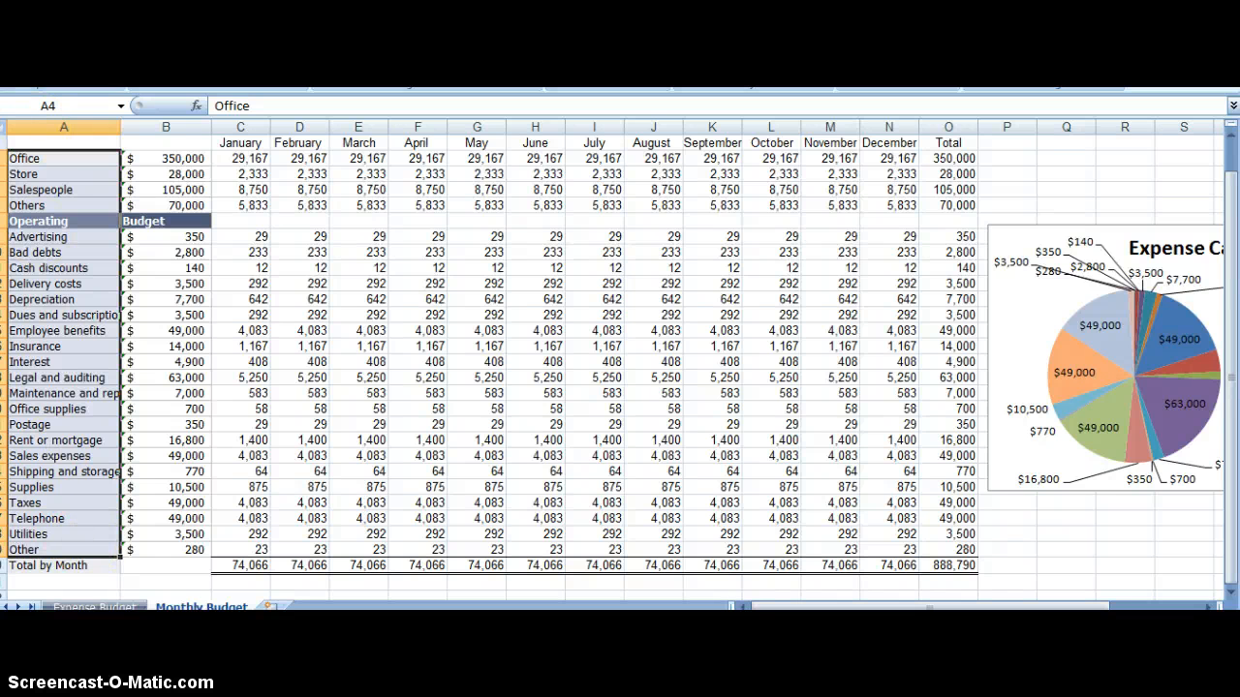
key("ctrl+c")
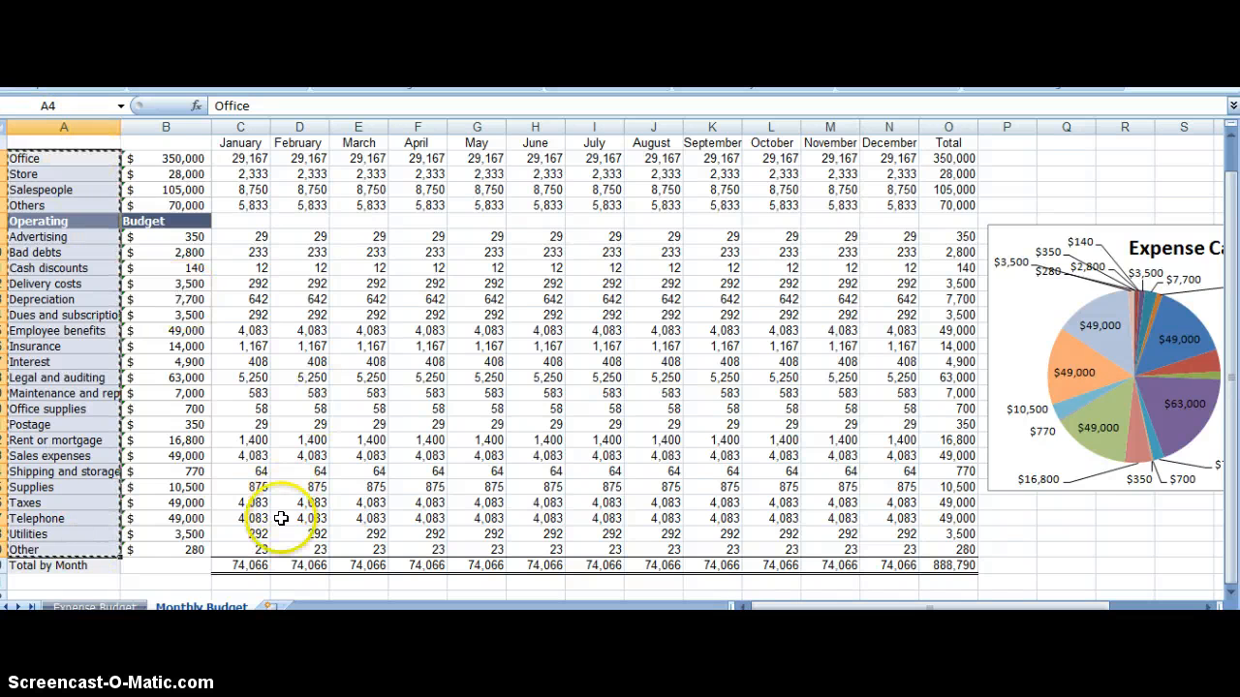
left_click(271, 607)
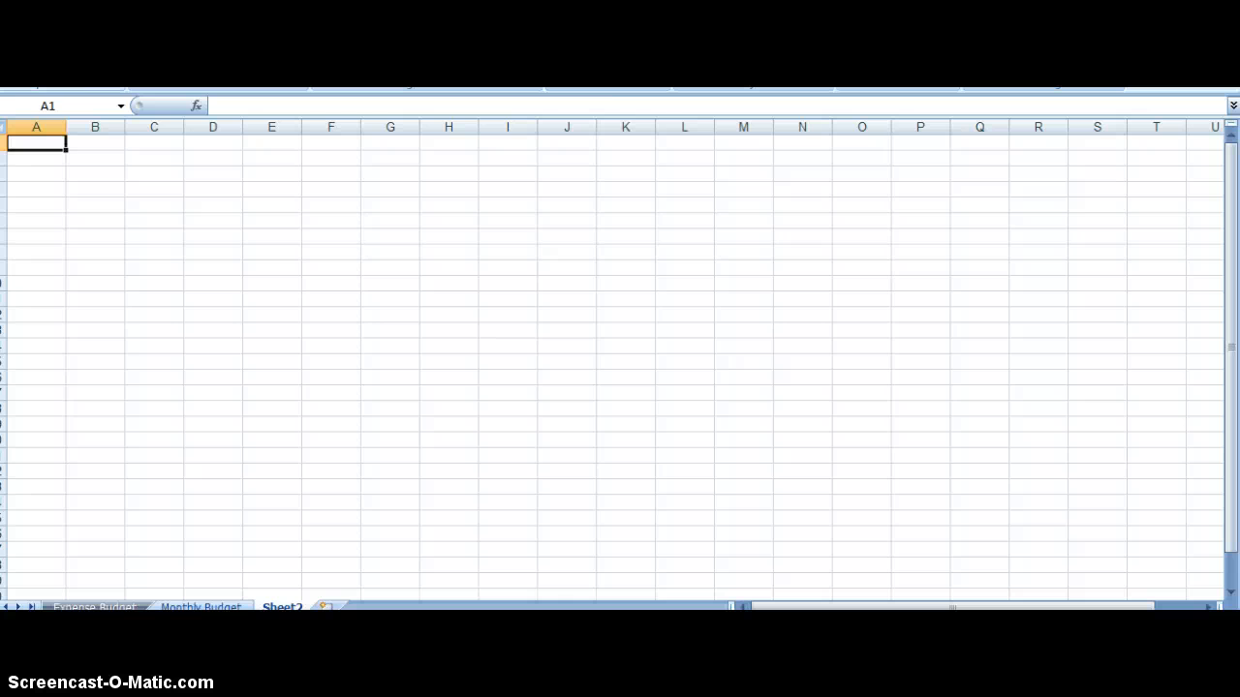
left_click(9, 71)
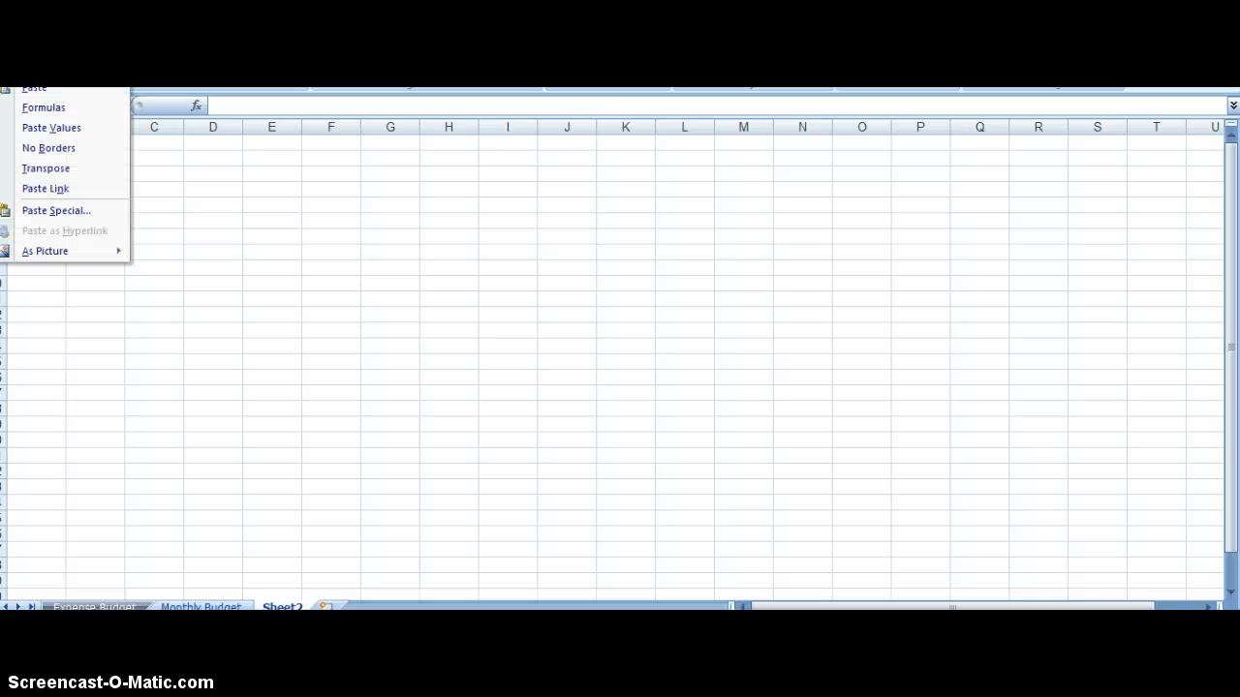
left_click(34, 87)
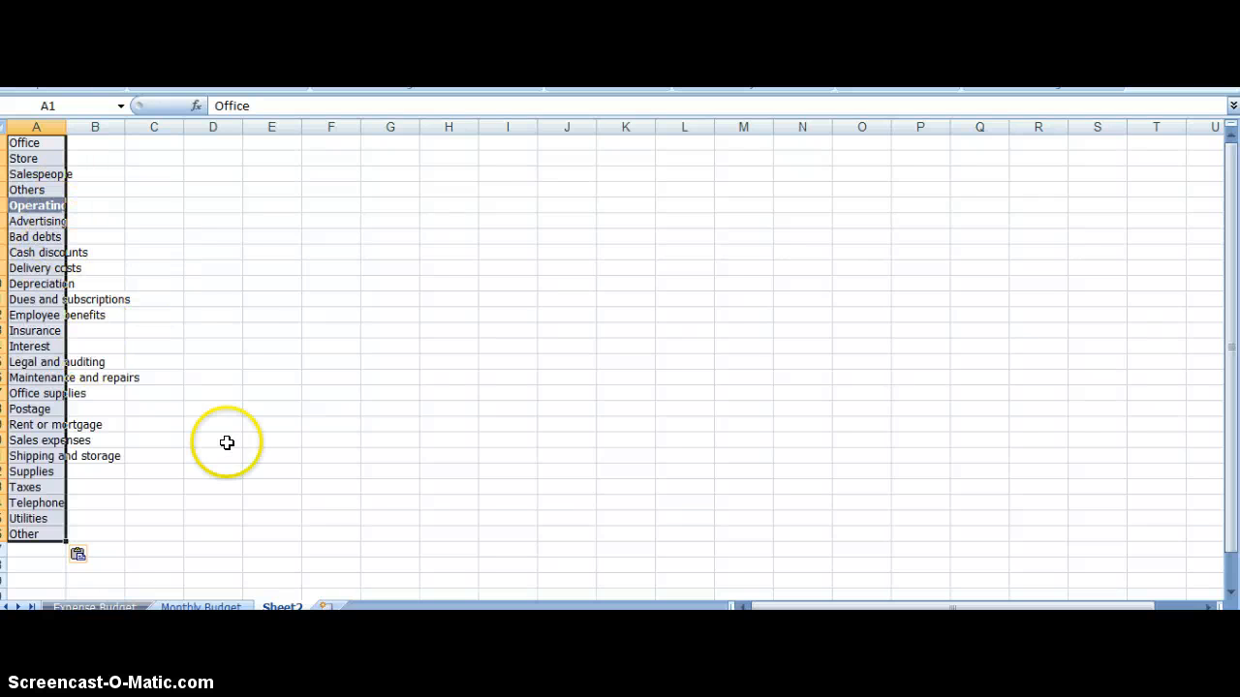
Copy the January to December headings from the Monthly Budget sheet into Sheet2, starting at C1
left_click(214, 609)
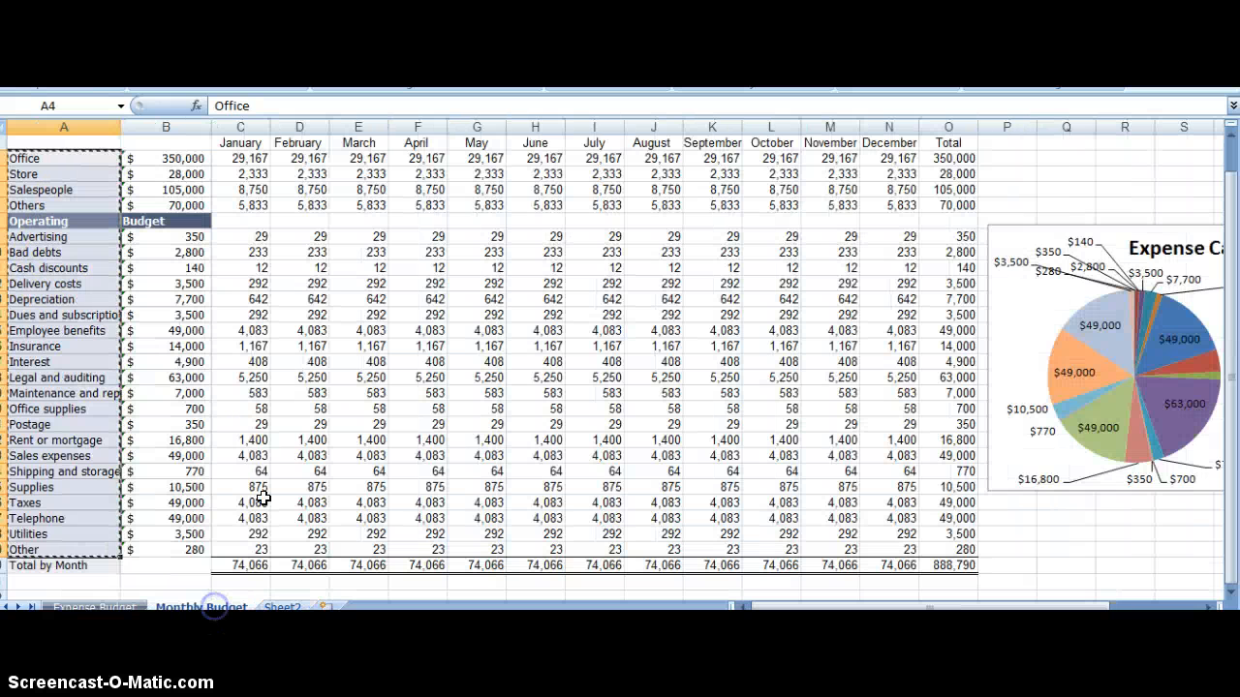
left_click(238, 142)
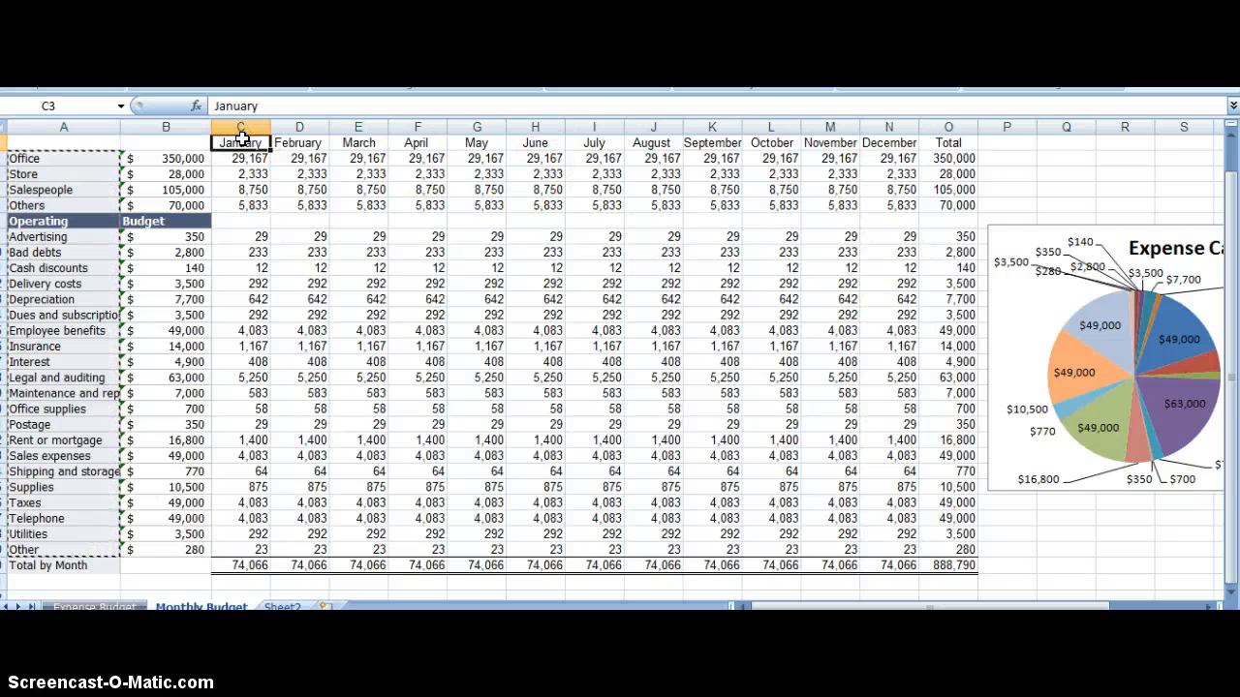
key("shift+Right")
key("shift+Right")
key("shift+Right")
key("shift+Right")
key("shift+Right")
key("shift+Right")
key("shift+Right")
key("shift+Right")
key("shift+Right")
key("shift+Right")
key("shift+Right")
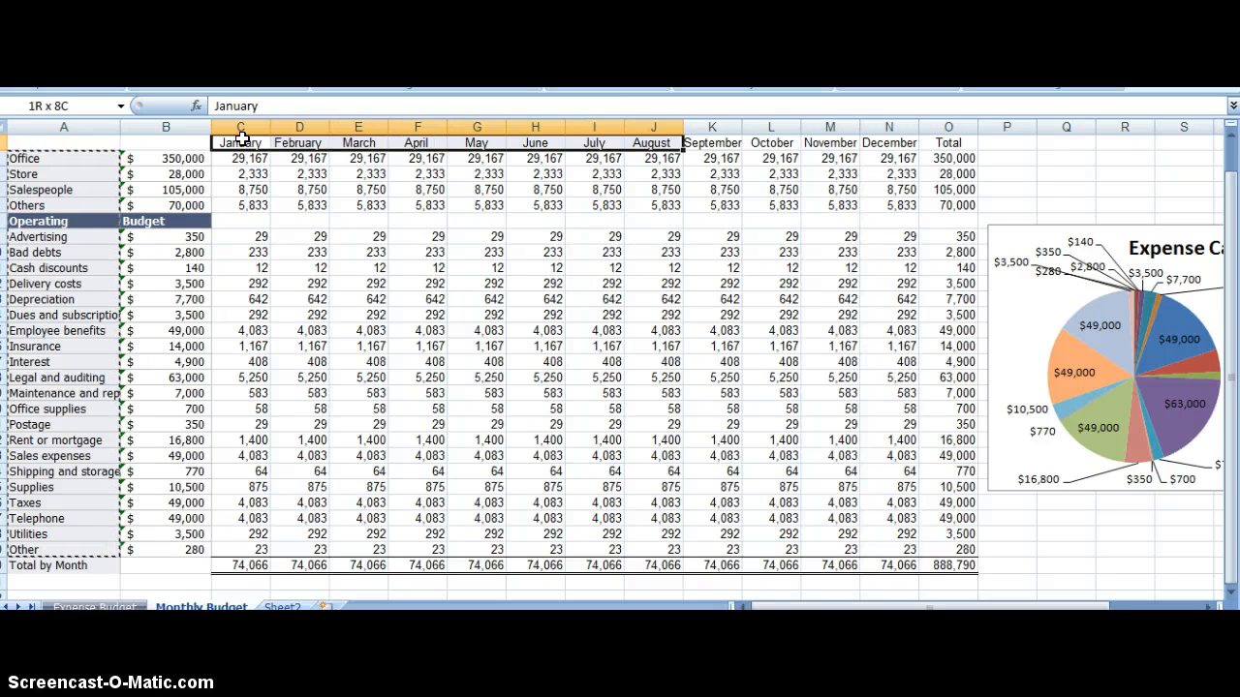
key("shift+Right")
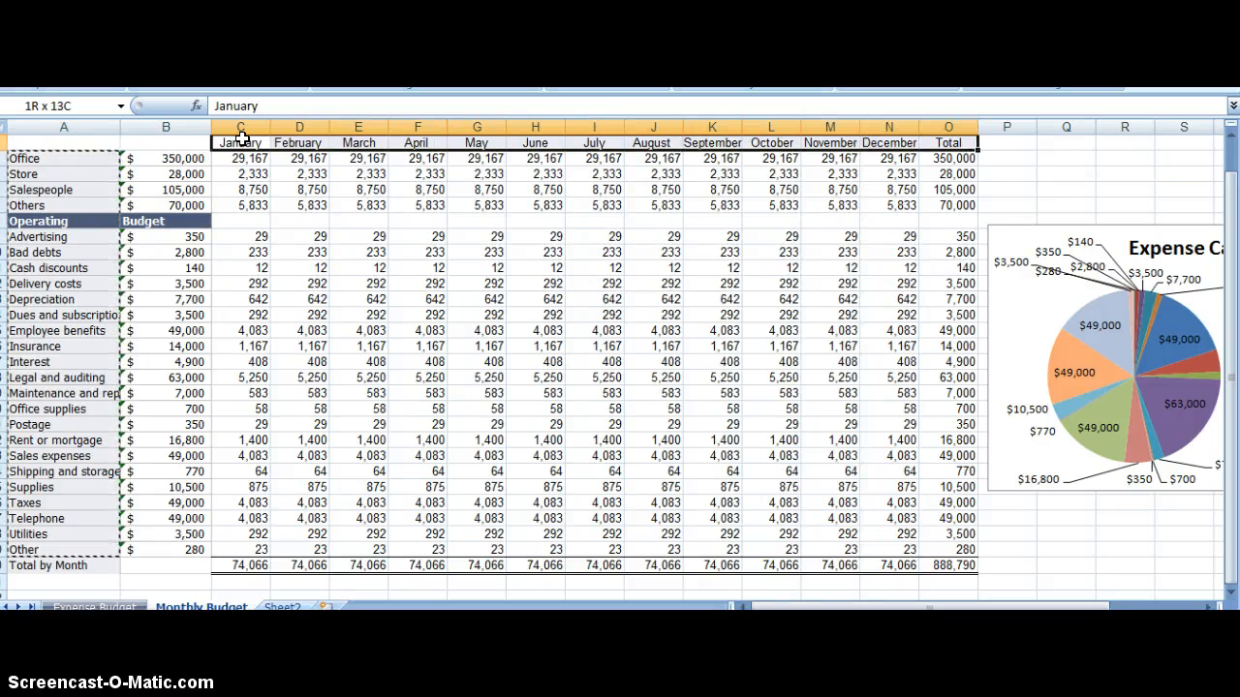
key("shift+Left")
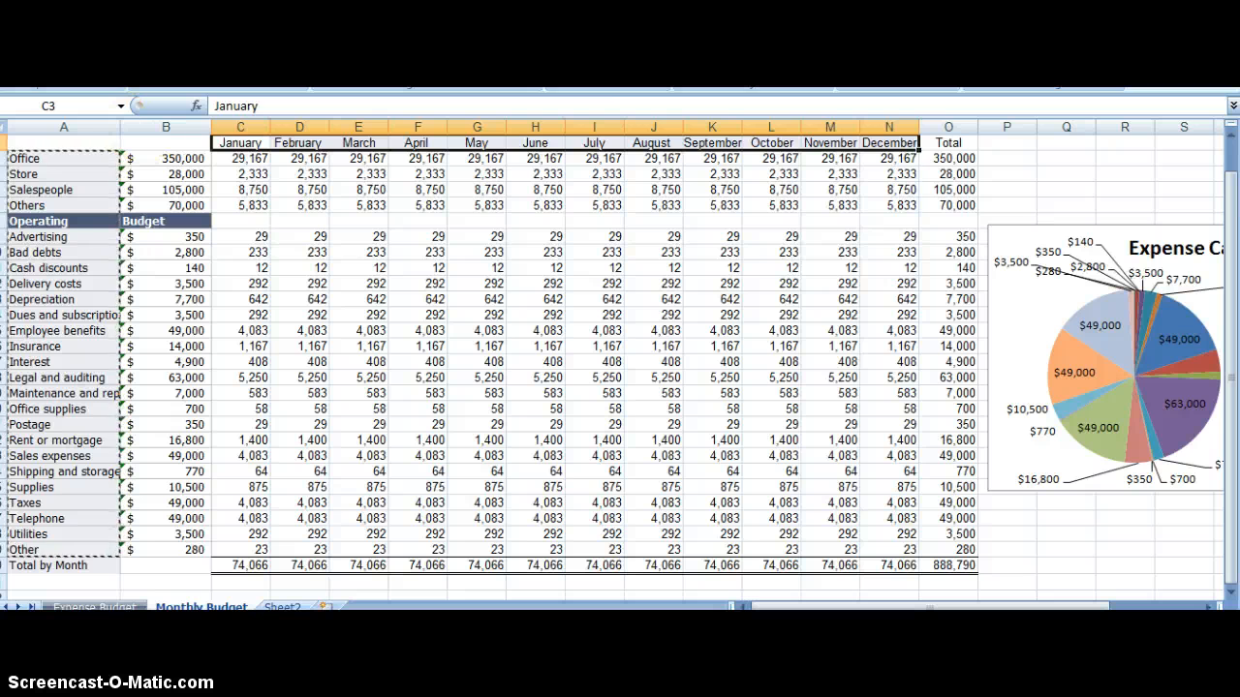
key("ctrl+c")
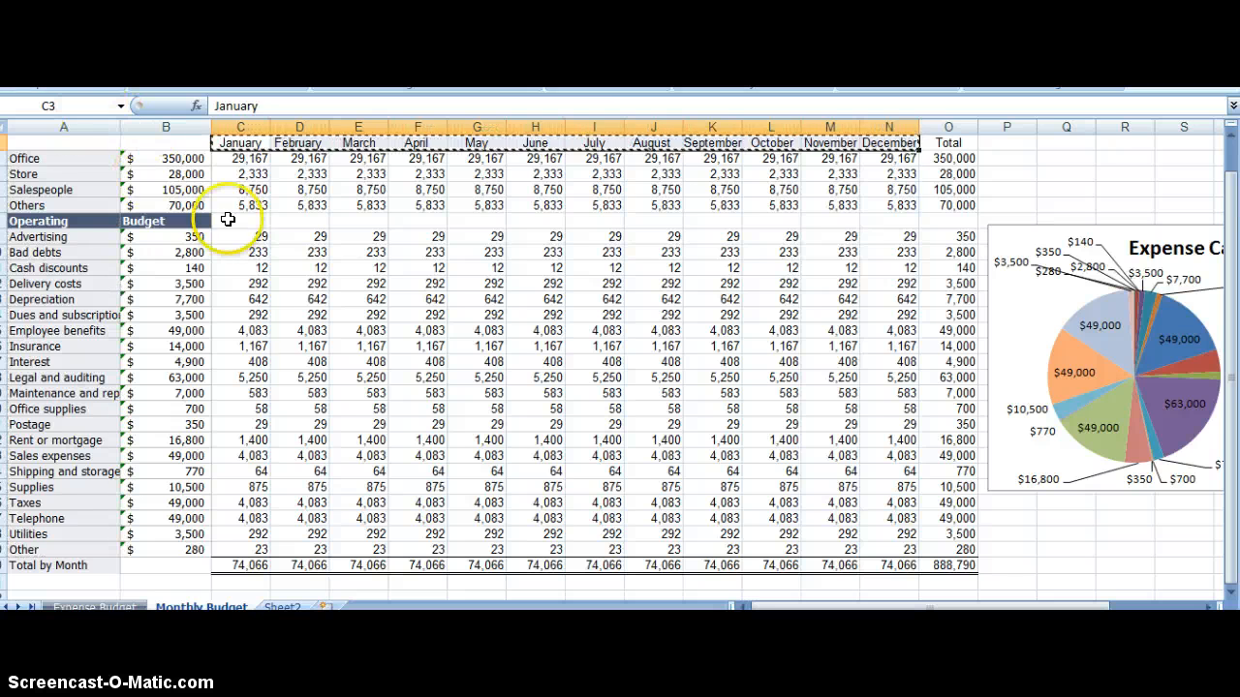
left_click(280, 606)
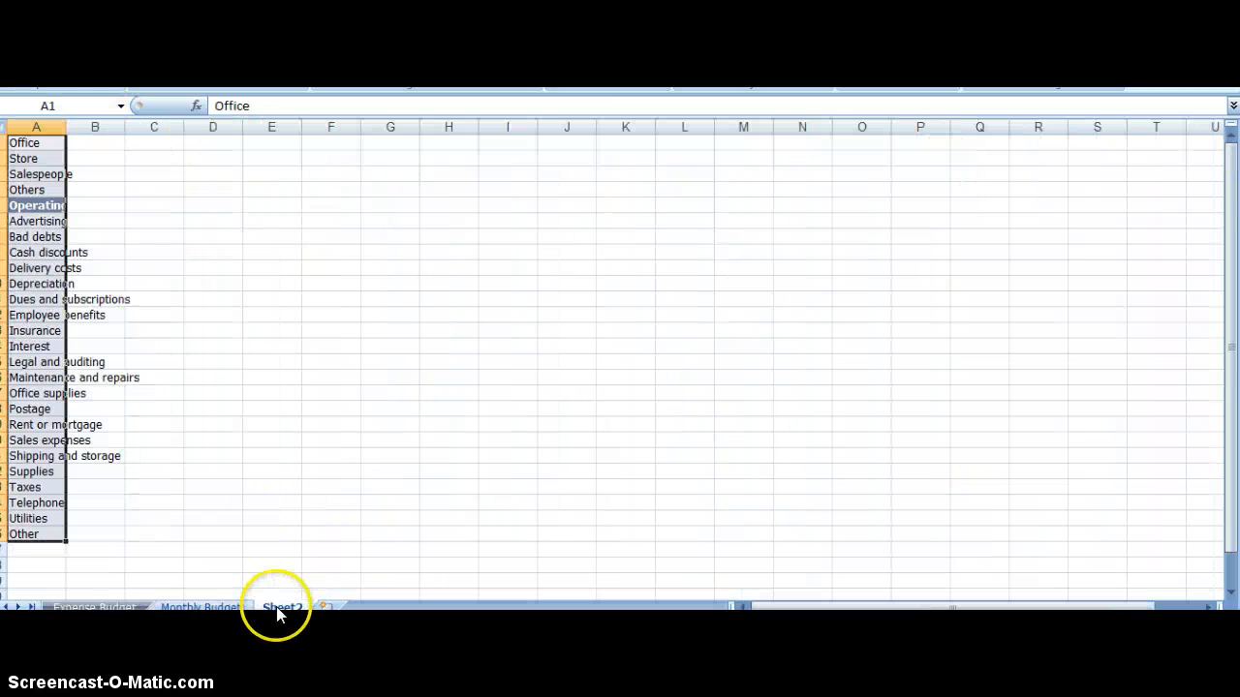
left_click(174, 140)
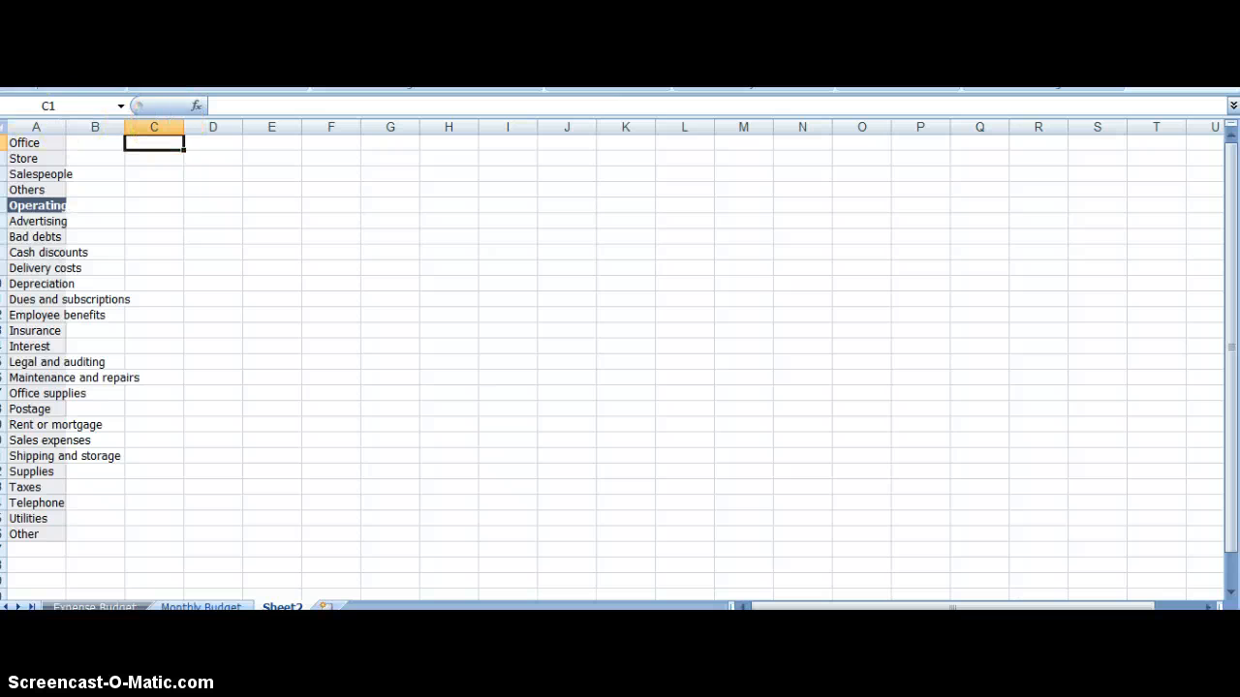
left_click(10, 68)
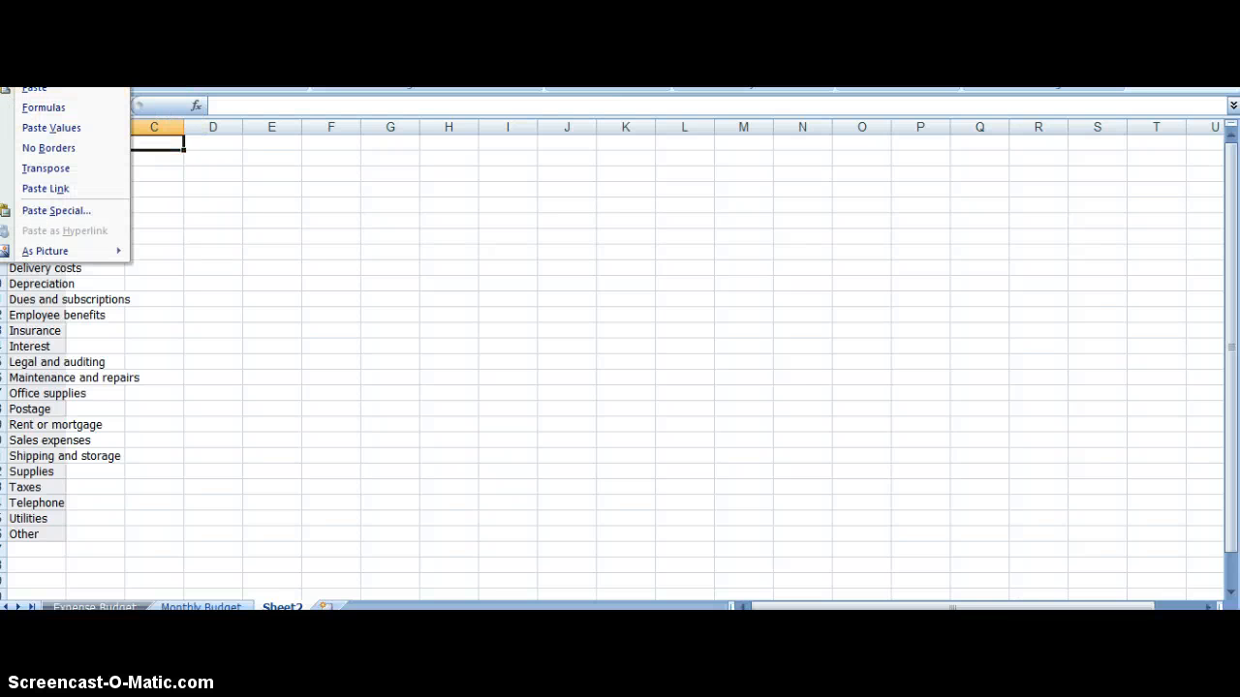
left_click(33, 87)
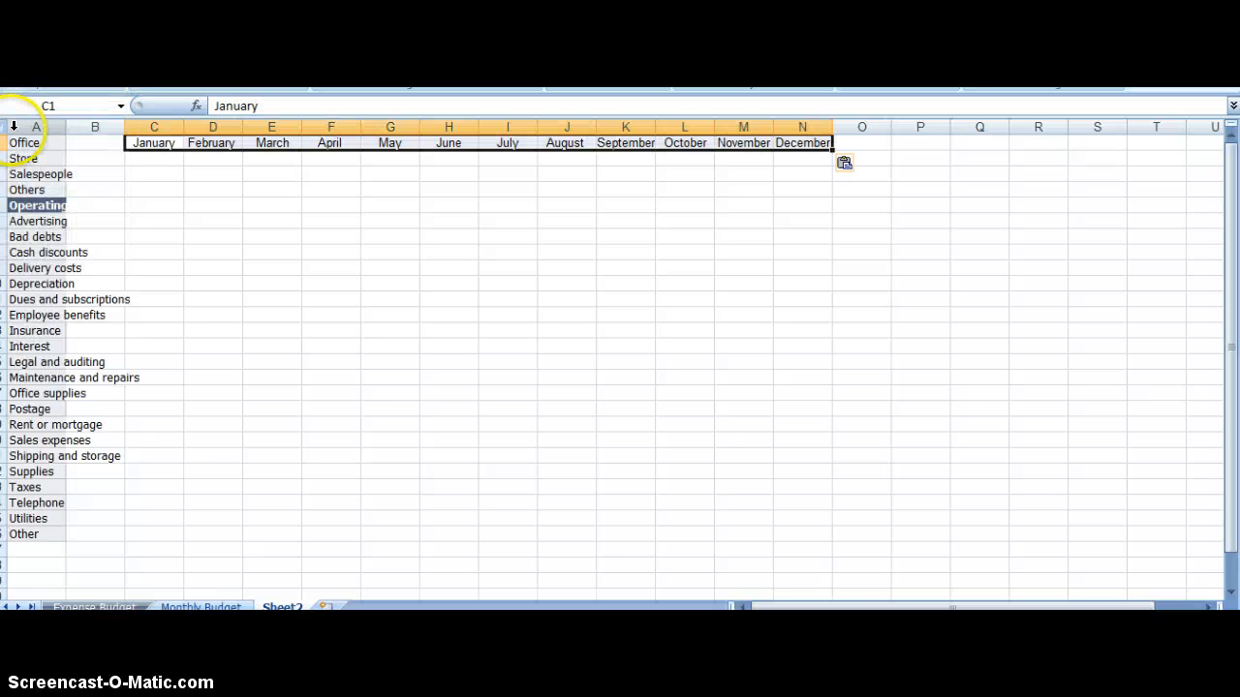
Insert a blank row above the Office row in Sheet2
left_click(19, 144)
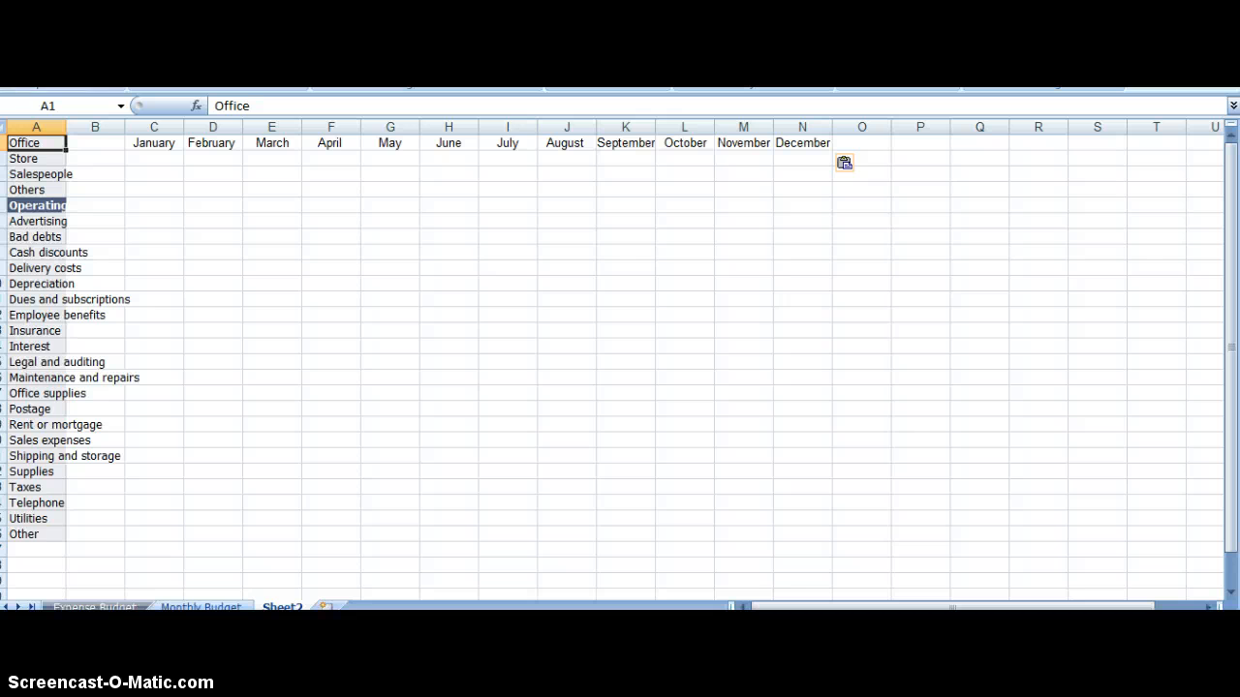
left_click(863, 68)
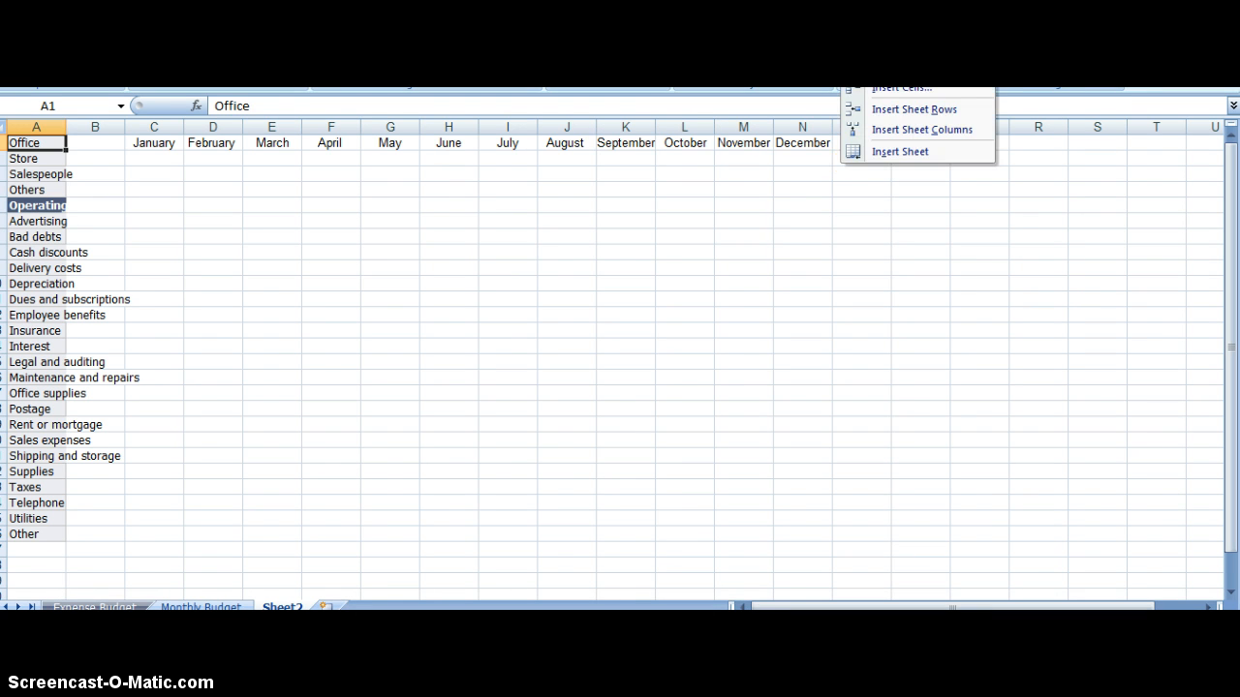
left_click(893, 108)
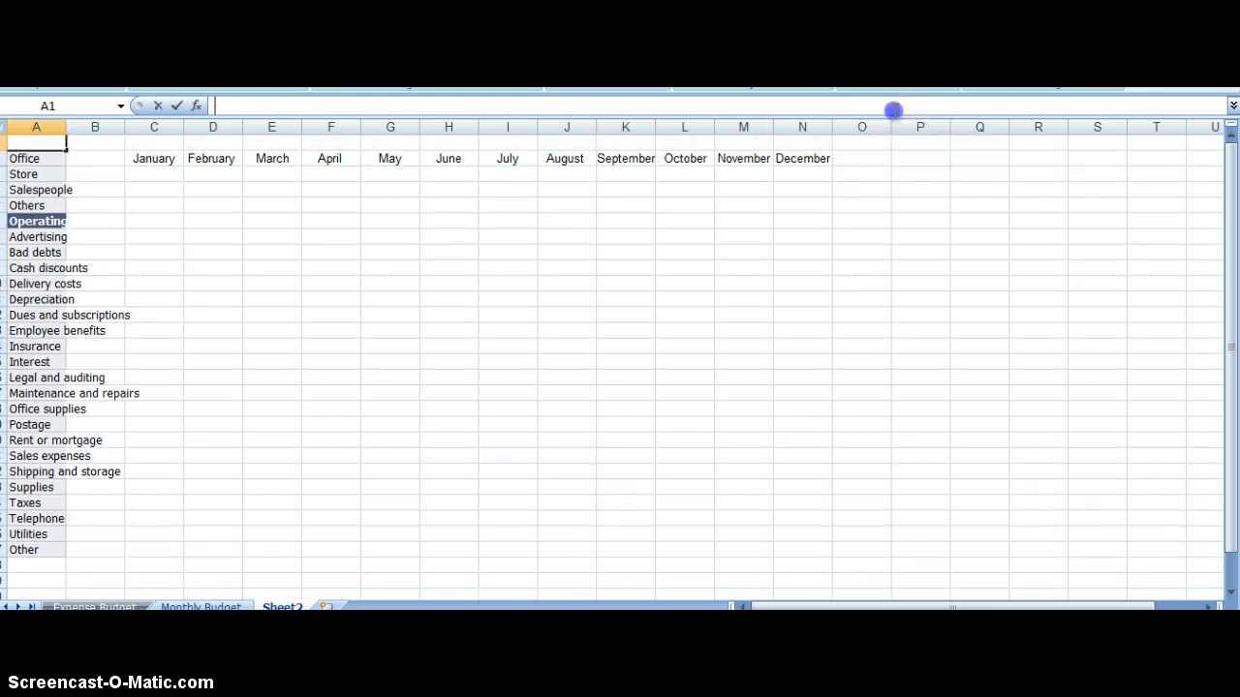
Move the January to December headings up one row to start at C1, and widen column A to fit the category names
left_click(174, 158)
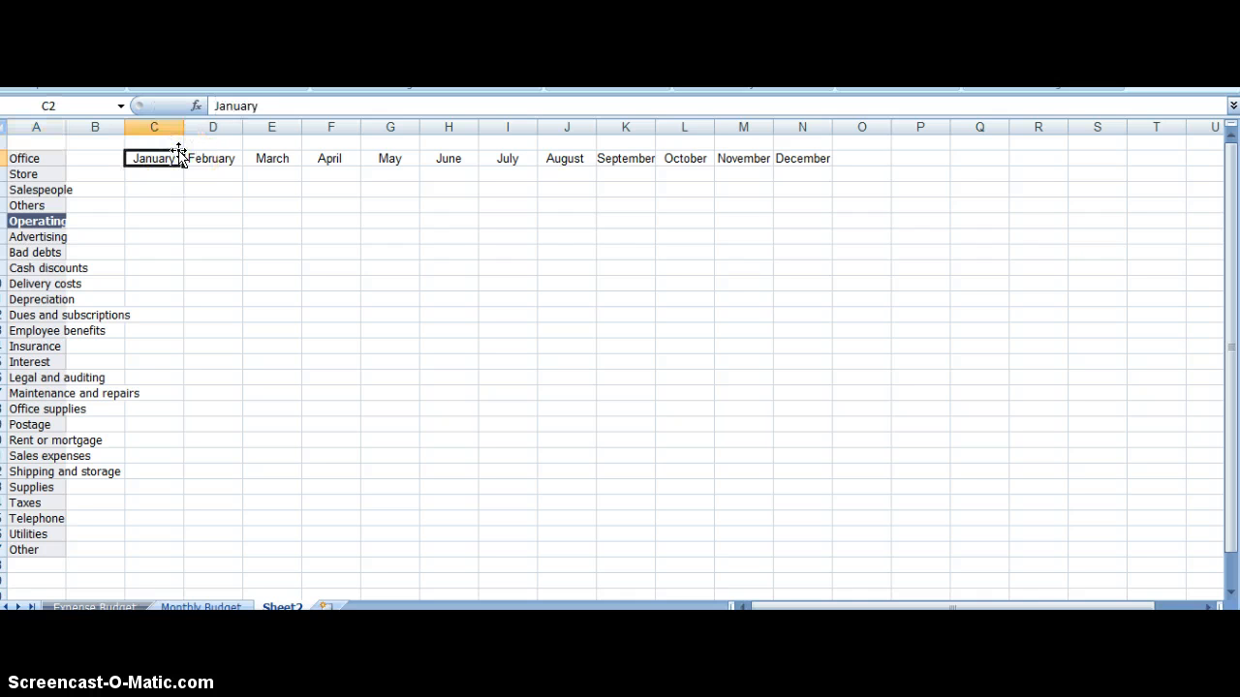
key("shift+Right")
key("shift+Right")
key("shift+Right")
key("shift+Right")
key("shift+Right")
key("shift+Right")
key("shift+Right")
key("shift+Right")
key("shift+Right")
key("shift+Right")
key("shift+Right")
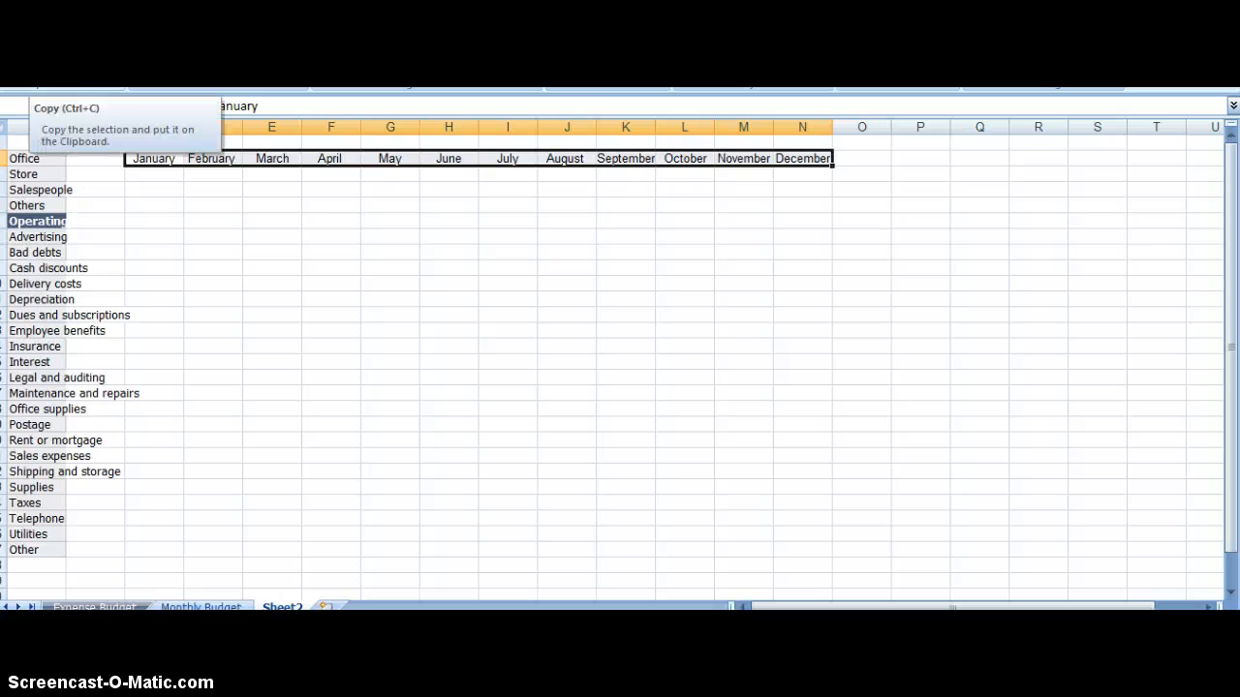
key("ctrl+c")
key("Up")
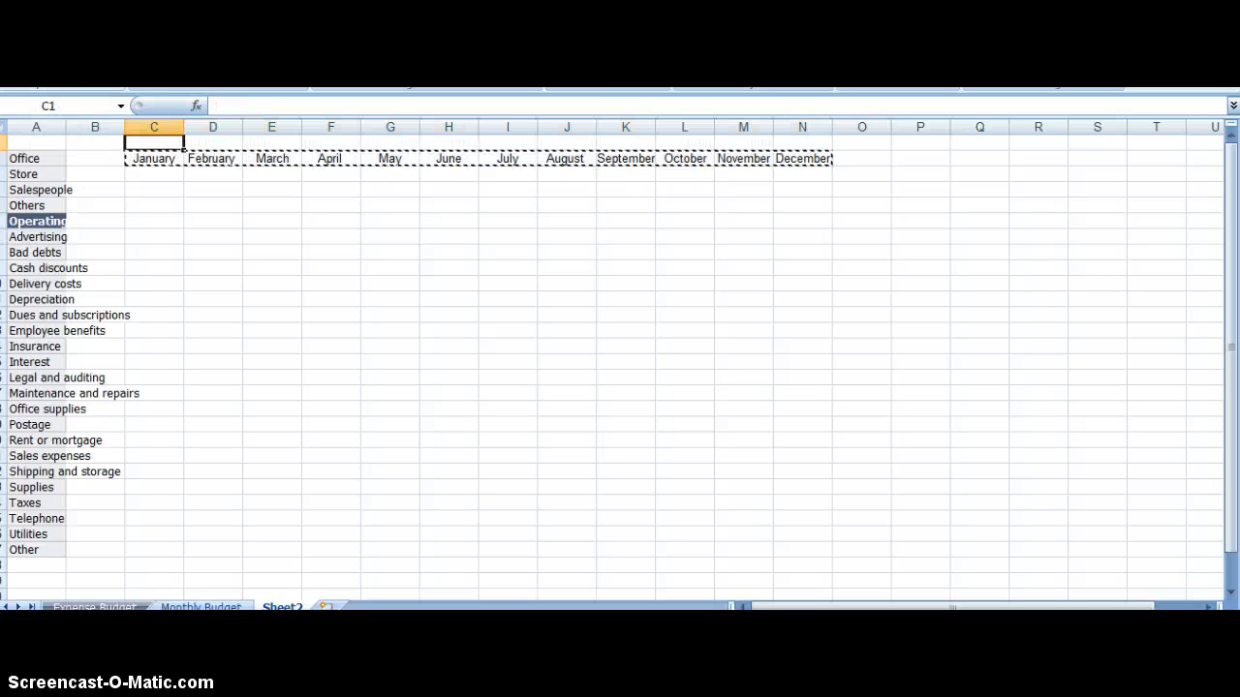
key("ctrl+v")
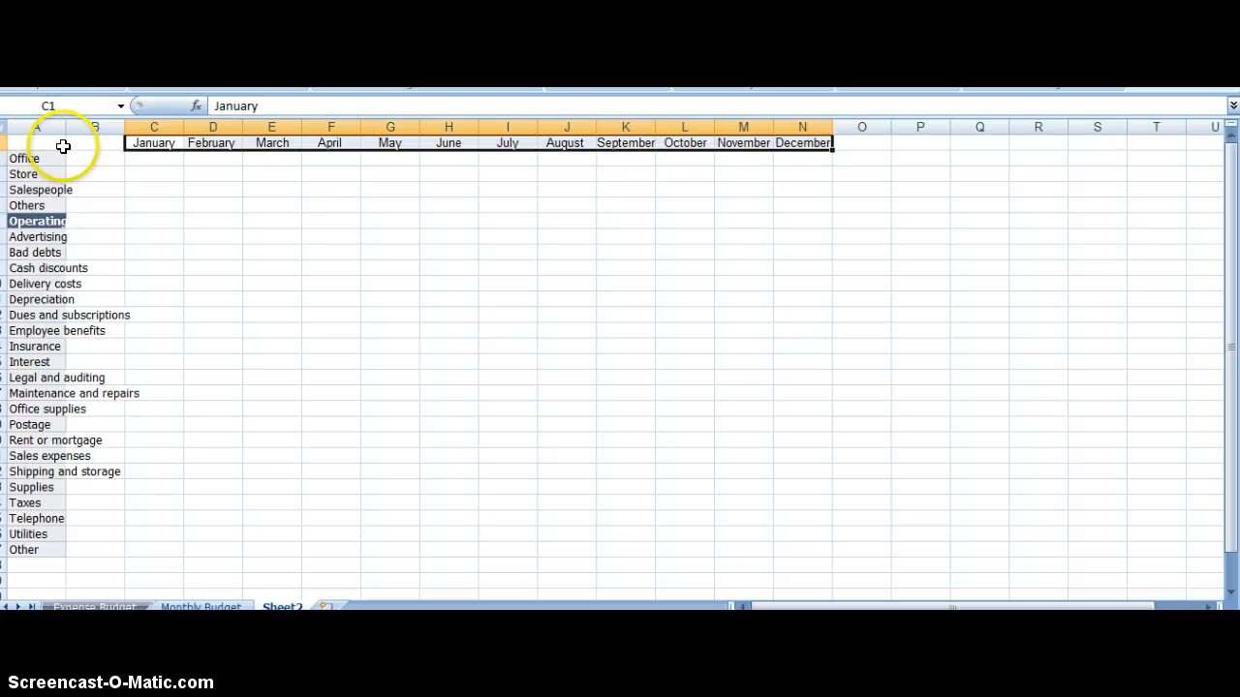
left_click_drag(64, 127, 146, 94)
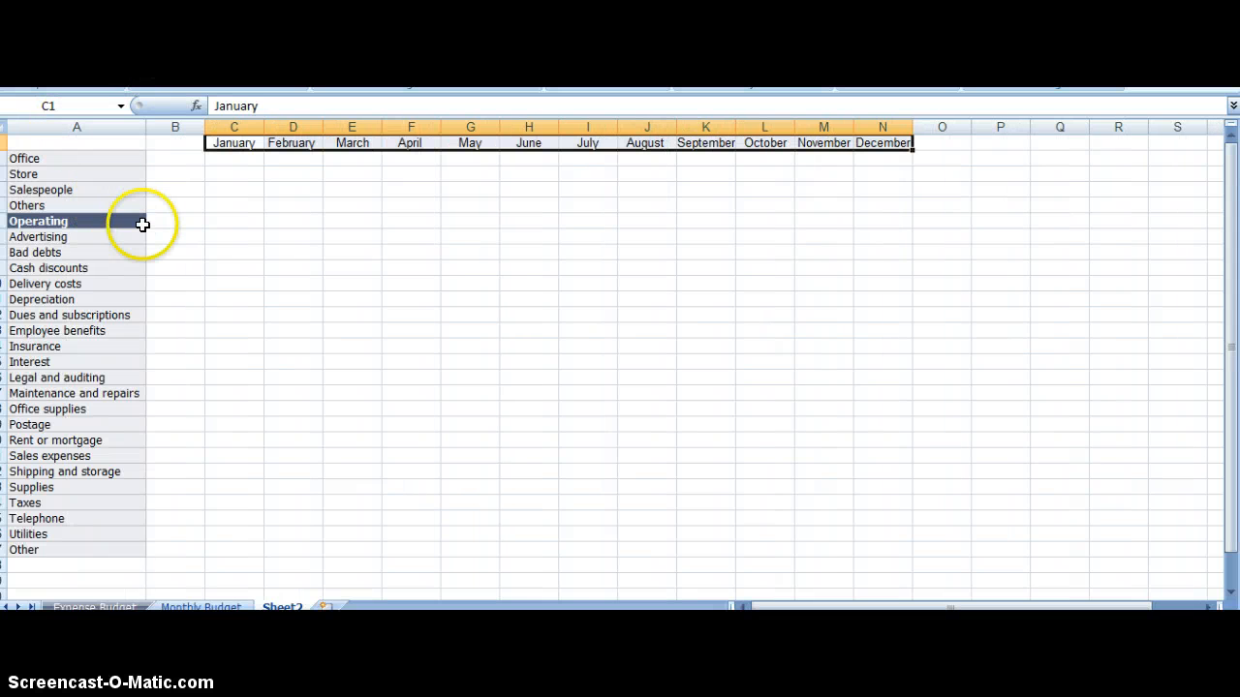
left_click(179, 608)
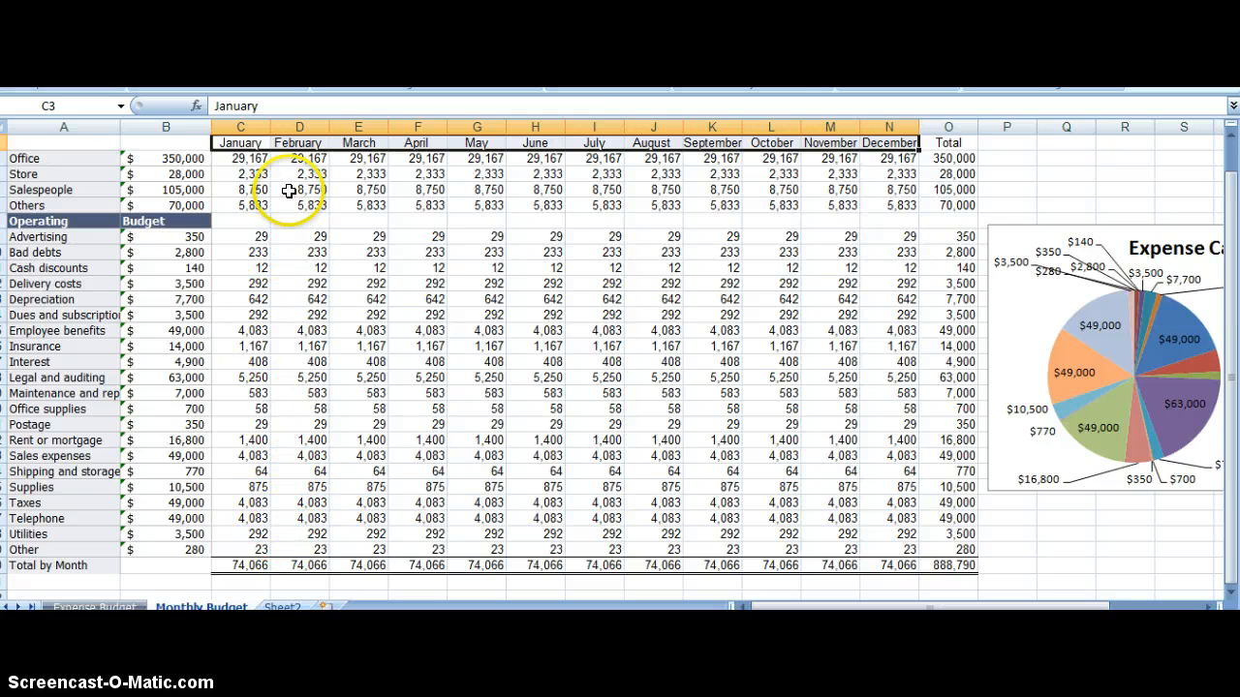
left_click(959, 238)
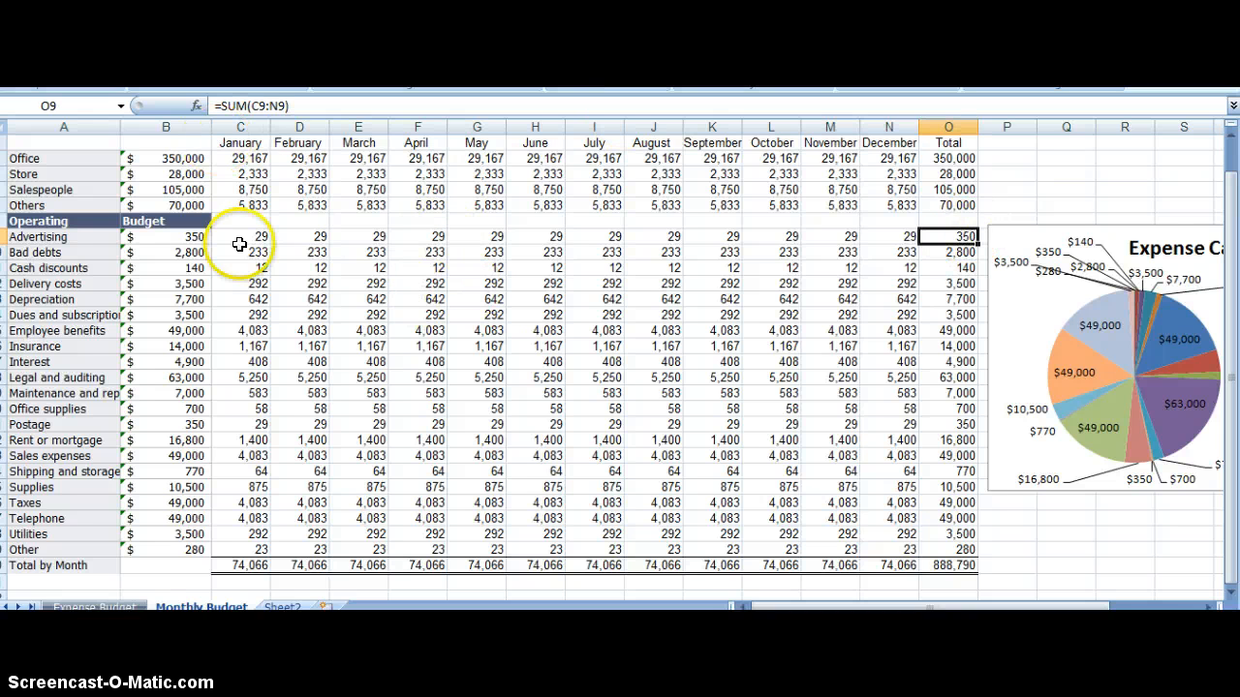
left_click(240, 171)
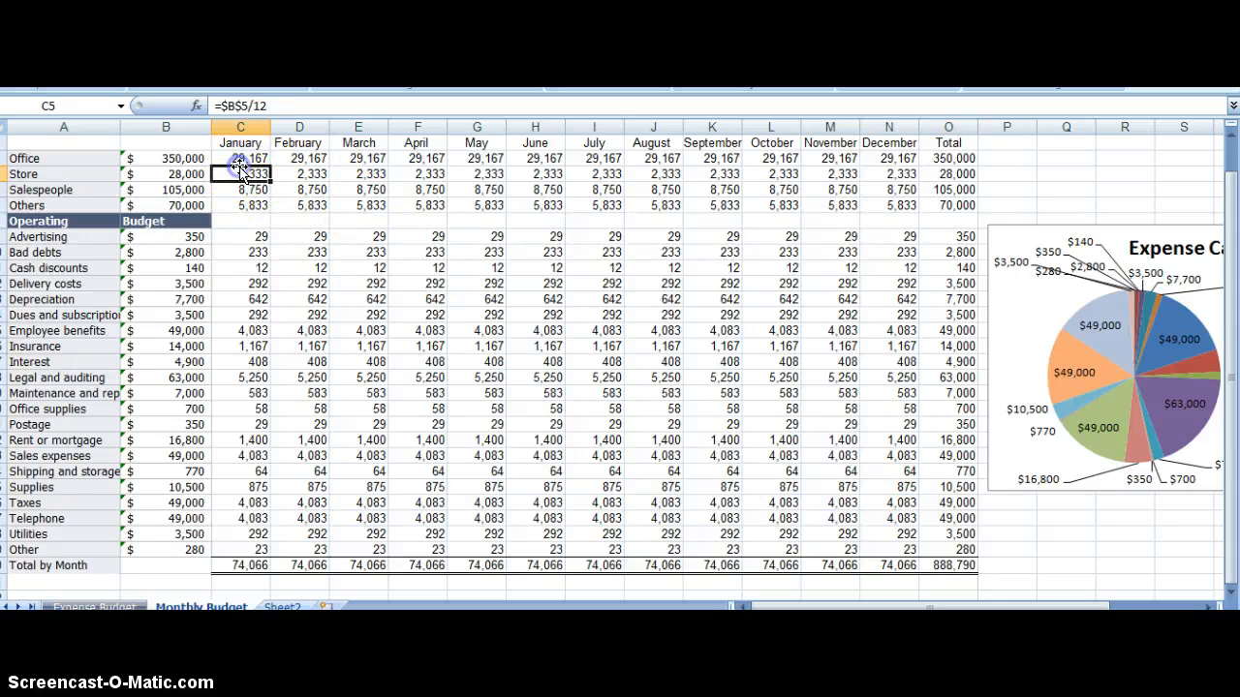
key("Up")
key("Up")
key("Down")
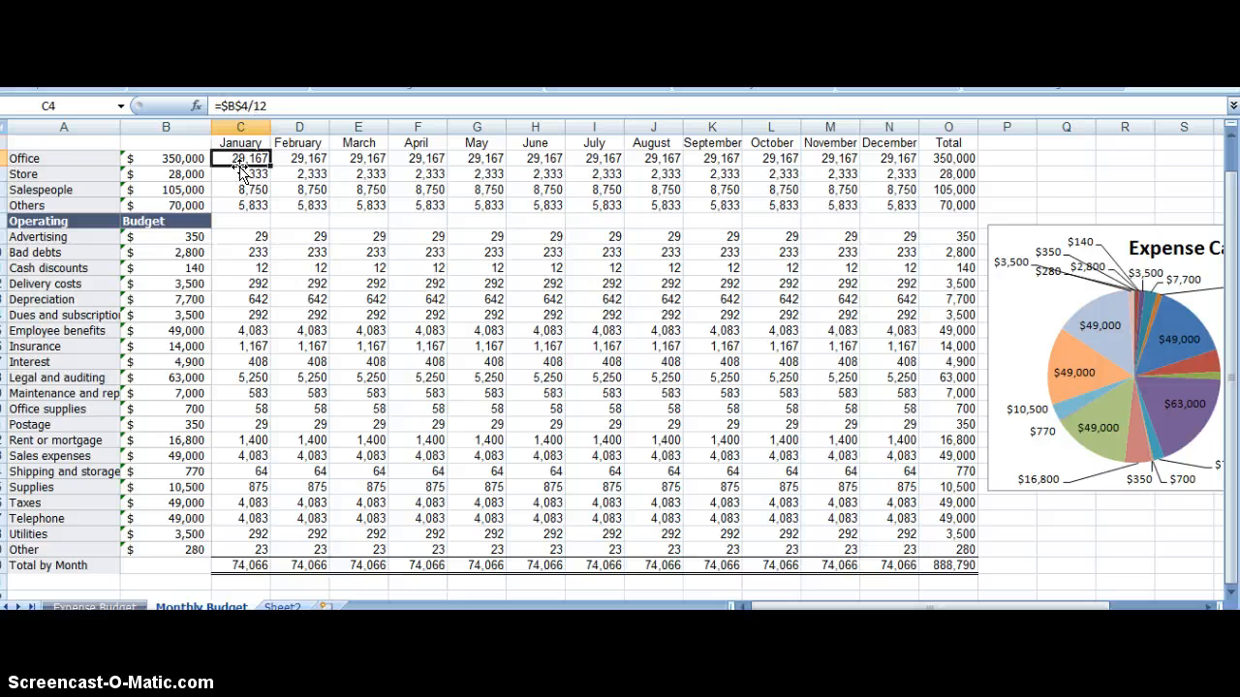
key("shift+Right")
key("shift+Right")
key("shift+Right")
key("shift+Right")
key("shift+Right")
key("shift+Right")
key("shift+Right")
key("shift+Right")
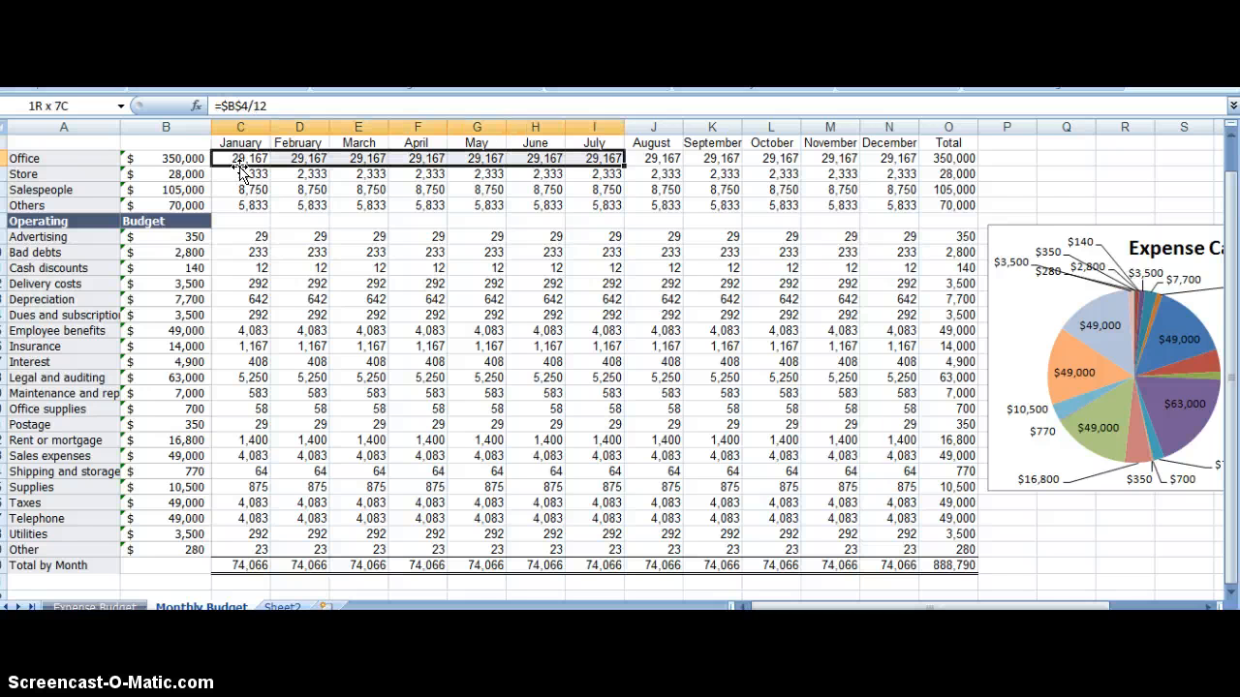
key("shift+Right")
key("shift+Right")
key("shift+Right")
key("shift+Right")
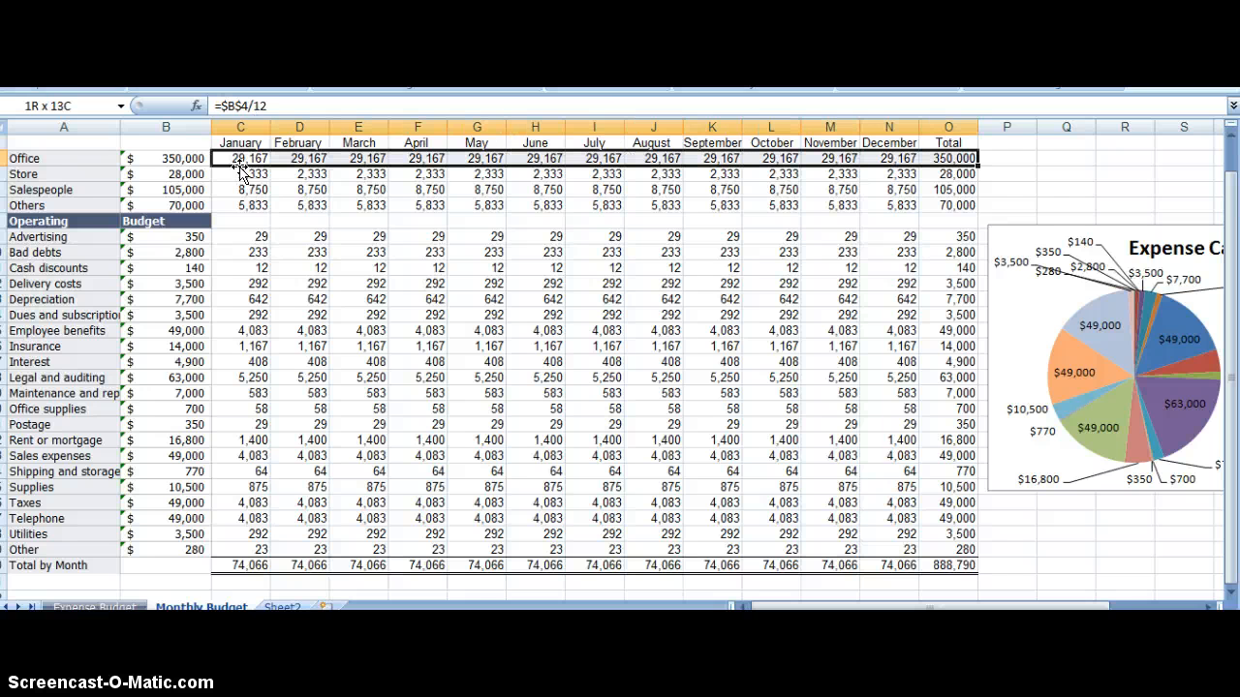
key("shift+Left")
key("shift+Down")
key("shift+Down")
key("shift+Down")
key("shift+Down")
key("shift+Down")
key("shift+Down")
key("shift+Down")
key("shift+Down")
key("shift+Down")
key("shift+Down")
key("shift+Down")
key("shift+Down")
key("shift+Down")
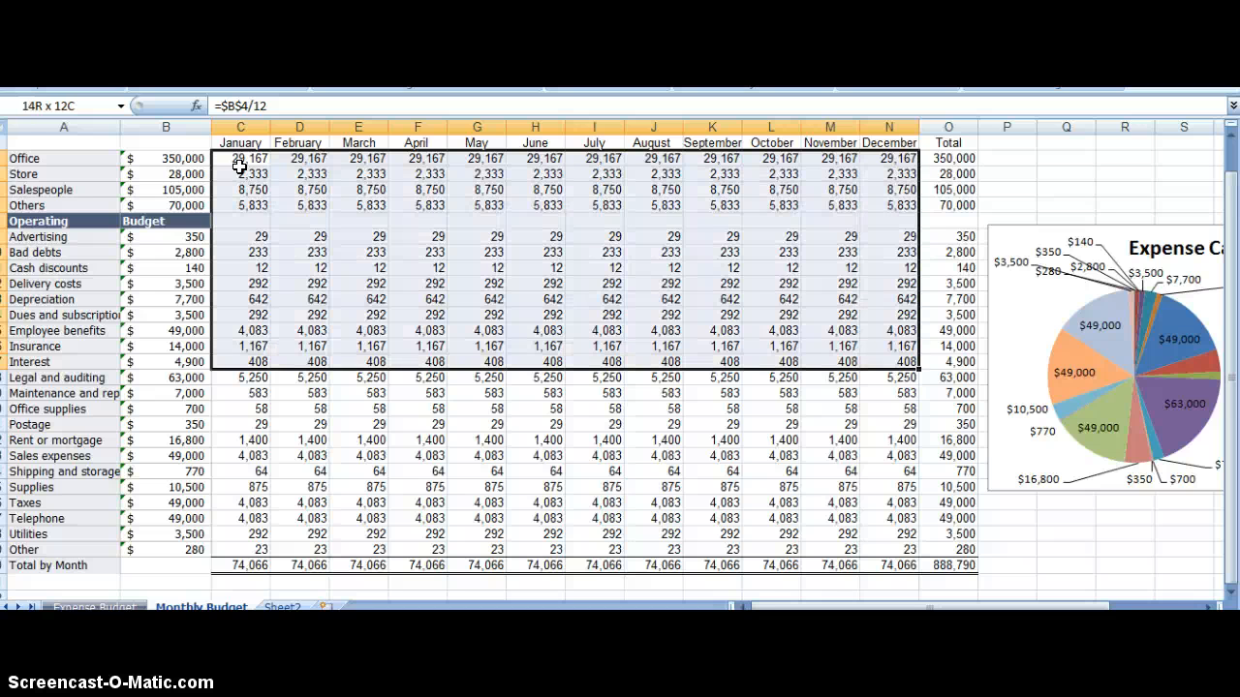
key("shift+Down")
key("shift+Down")
key("shift+Down")
key("shift+Down")
key("shift+Down")
key("shift+Down")
key("shift+Down")
key("shift+Down")
key("shift+Down")
key("shift+Down")
key("shift+Down")
key("shift+Down")
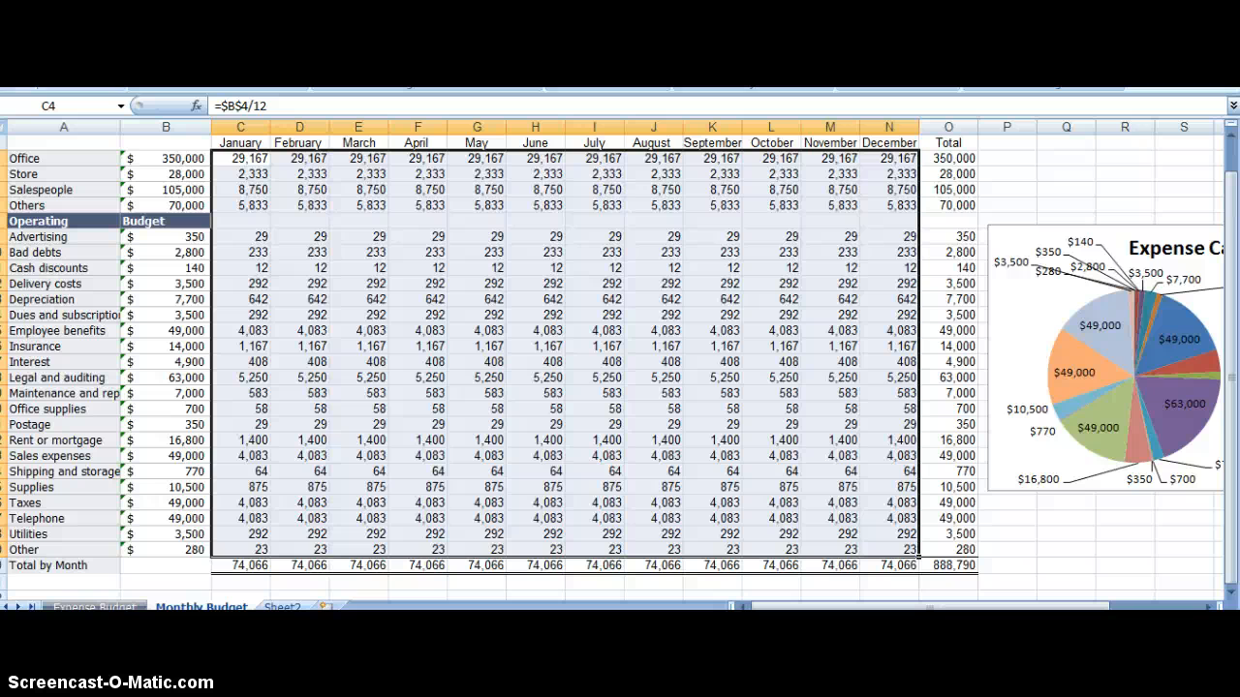
key("ctrl+c")
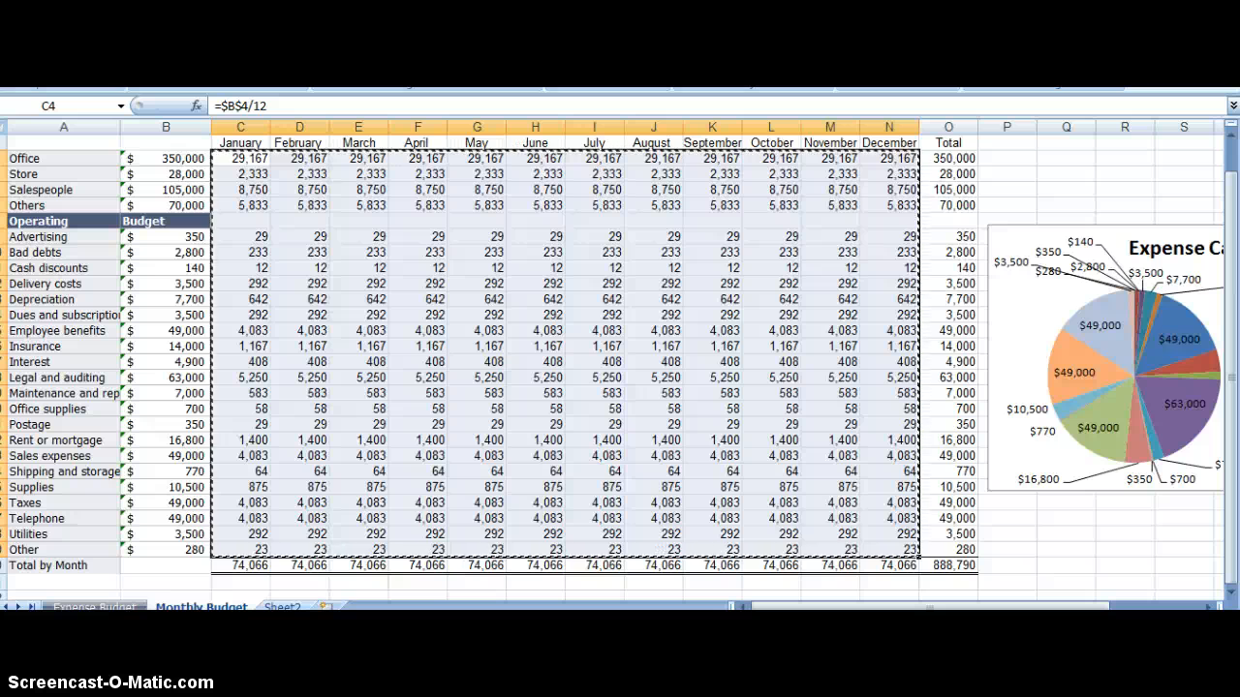
key("Escape")
left_click(358, 424)
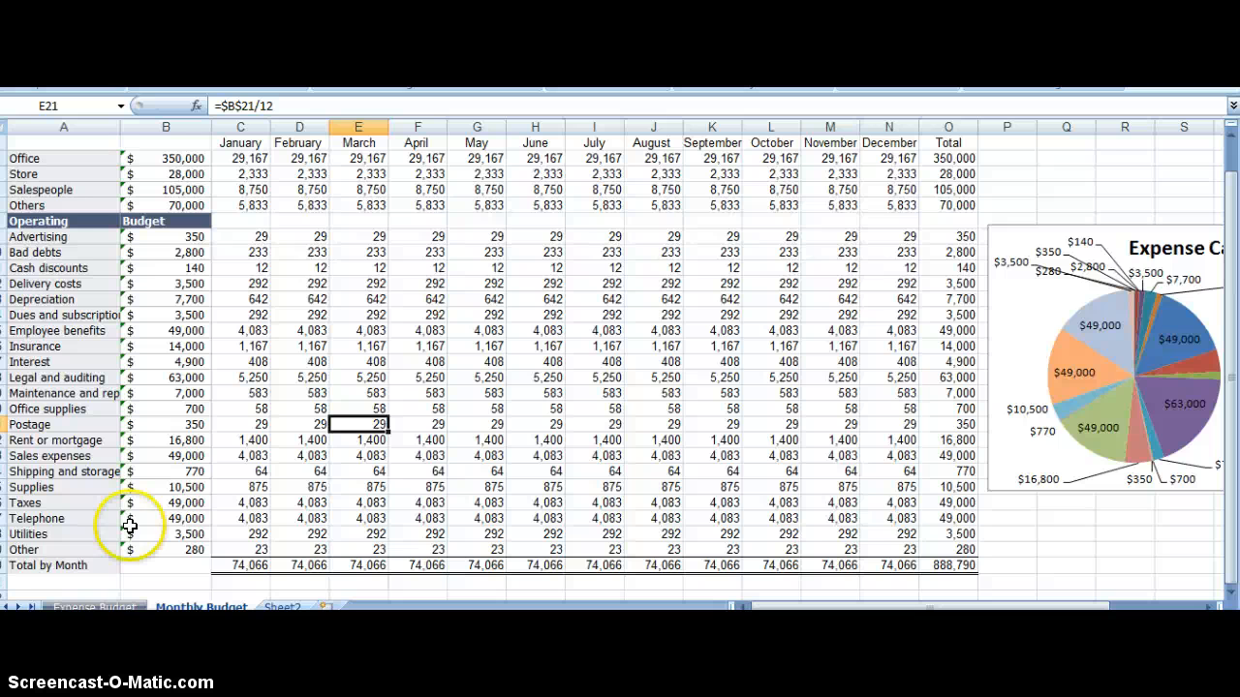
Insert an exploded 2-D pie chart of the personnel data in B4:D7 on the Expense Budget sheet, with data labels
left_click(97, 607)
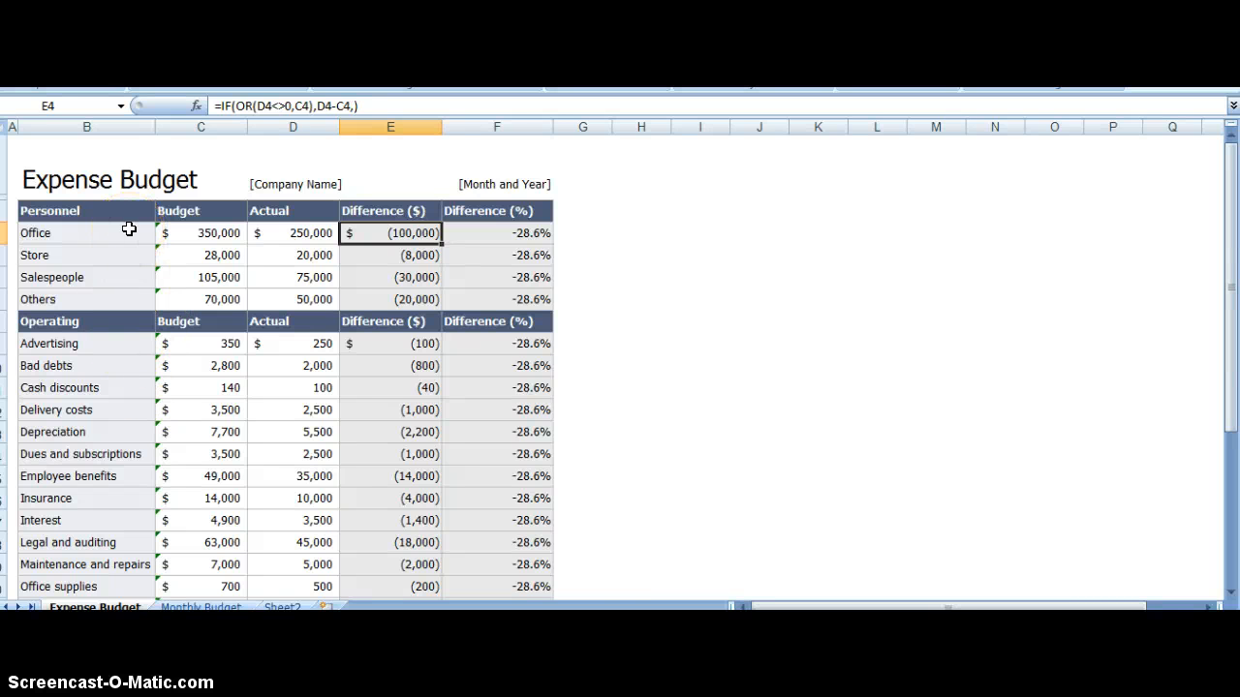
left_click(202, 608)
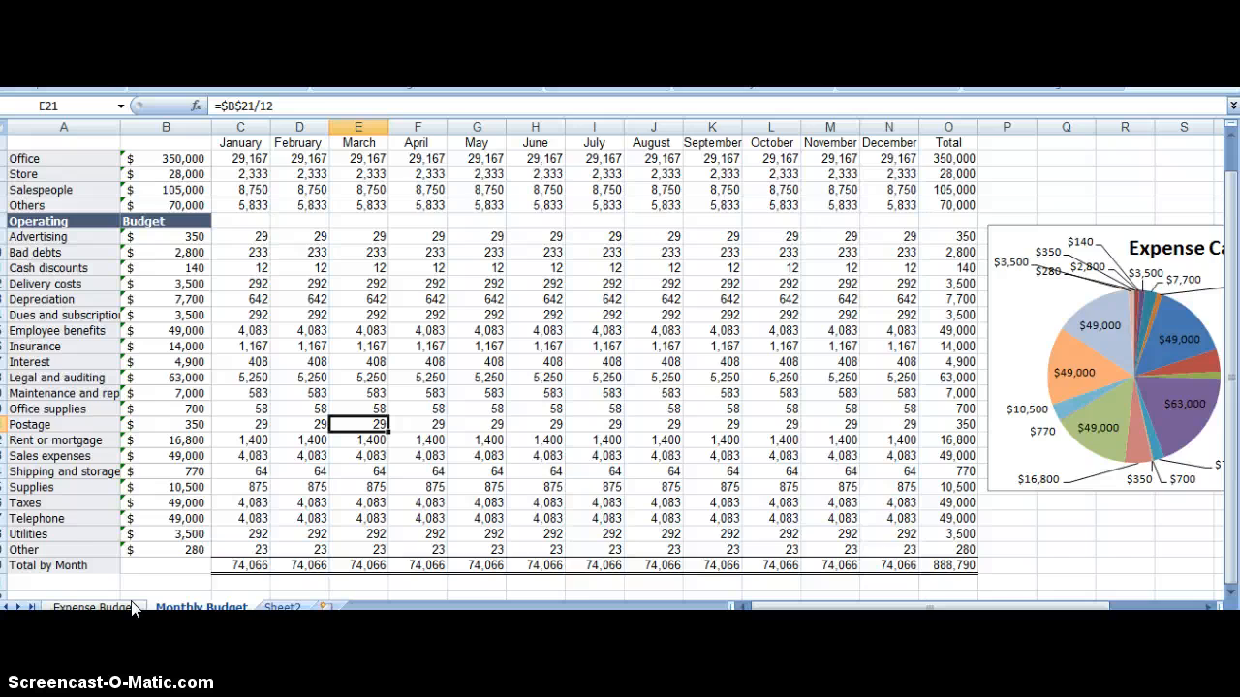
left_click(94, 607)
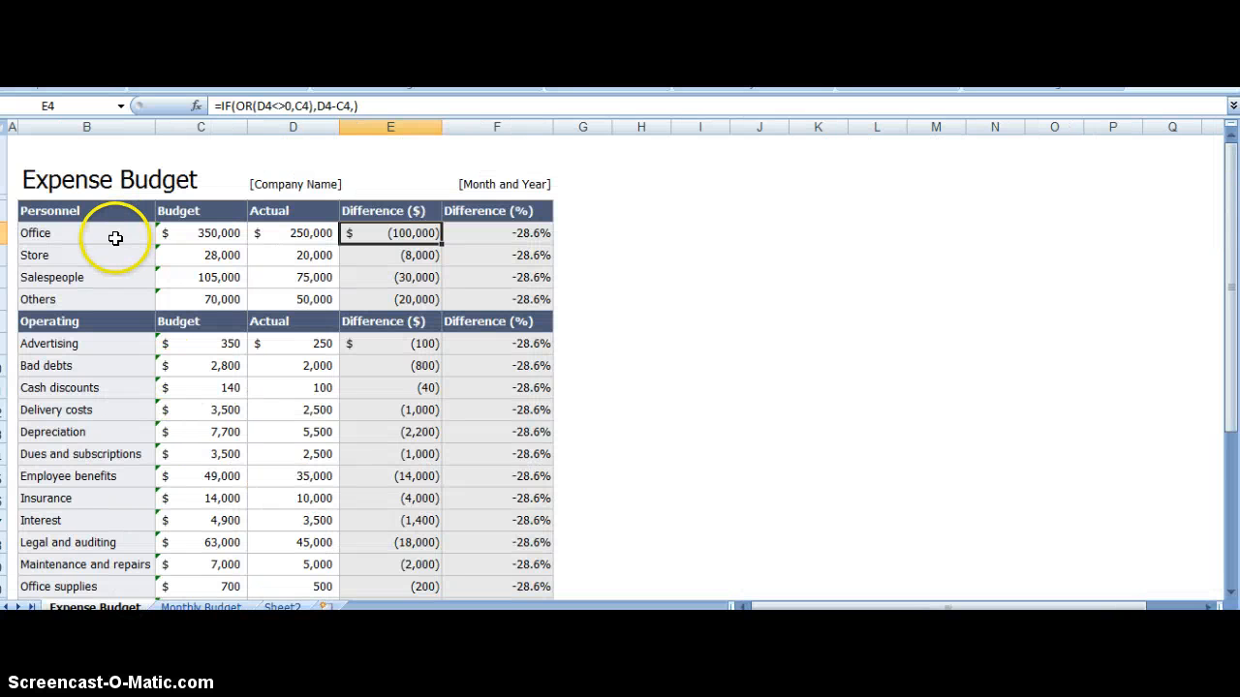
left_click_drag(100, 233, 257, 295)
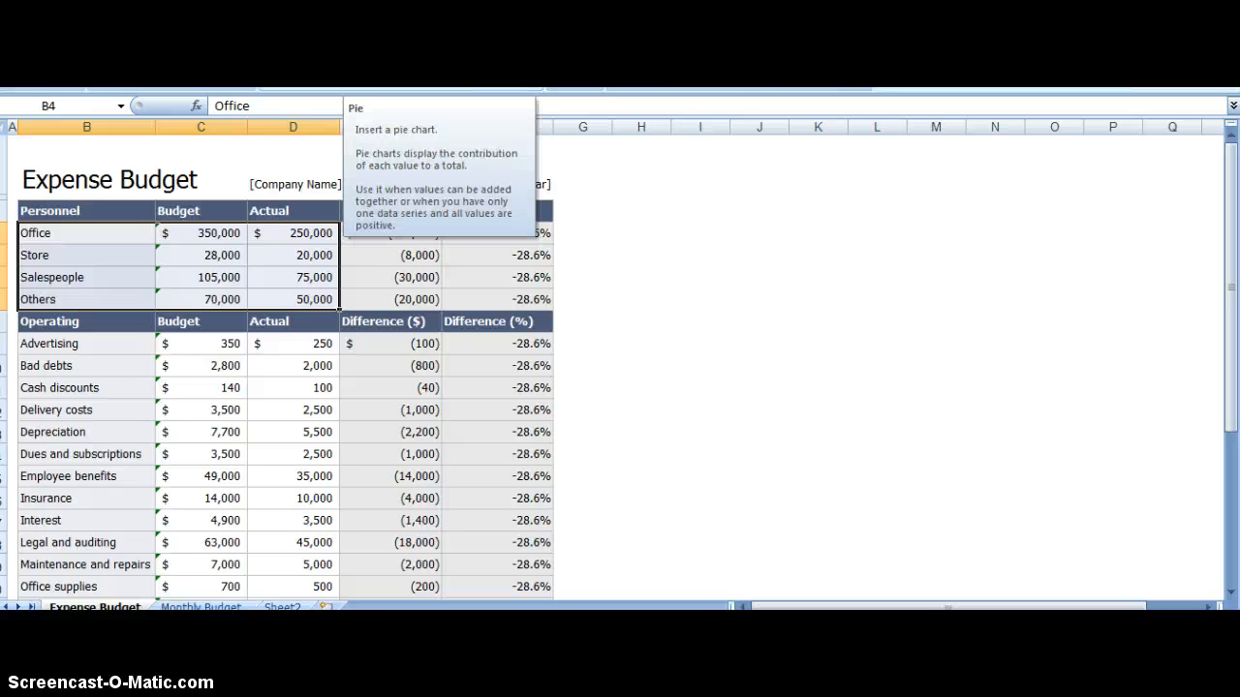
left_click(365, 58)
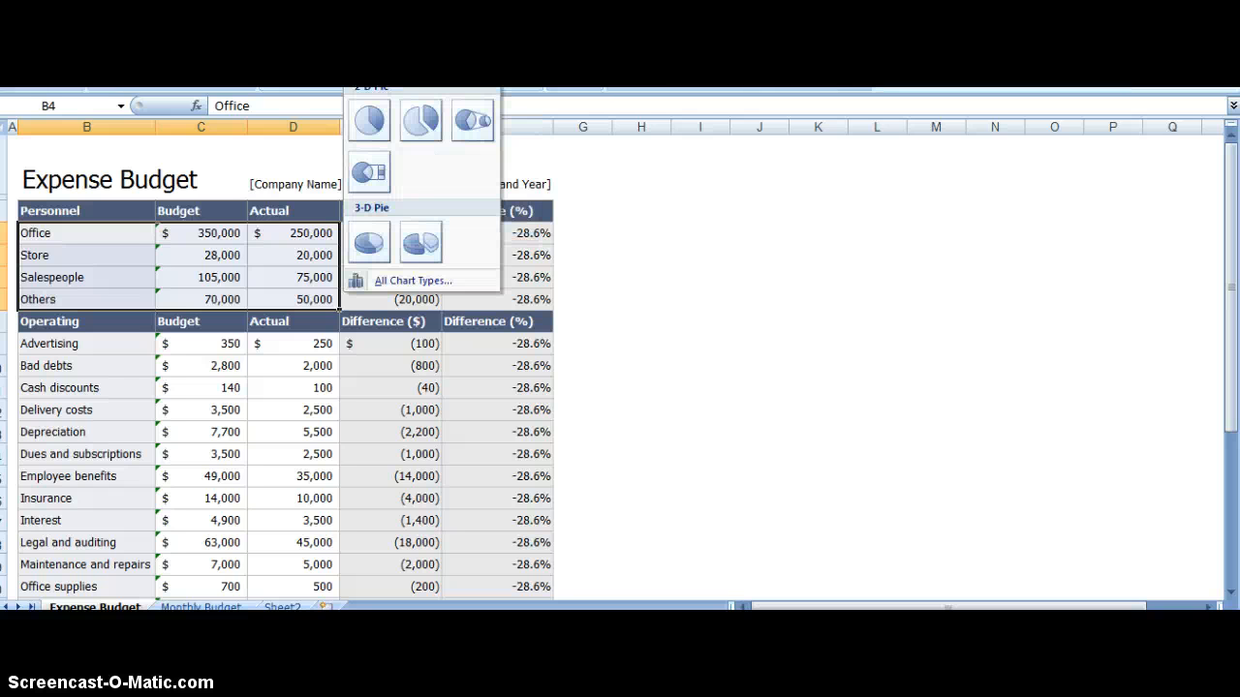
left_click(418, 123)
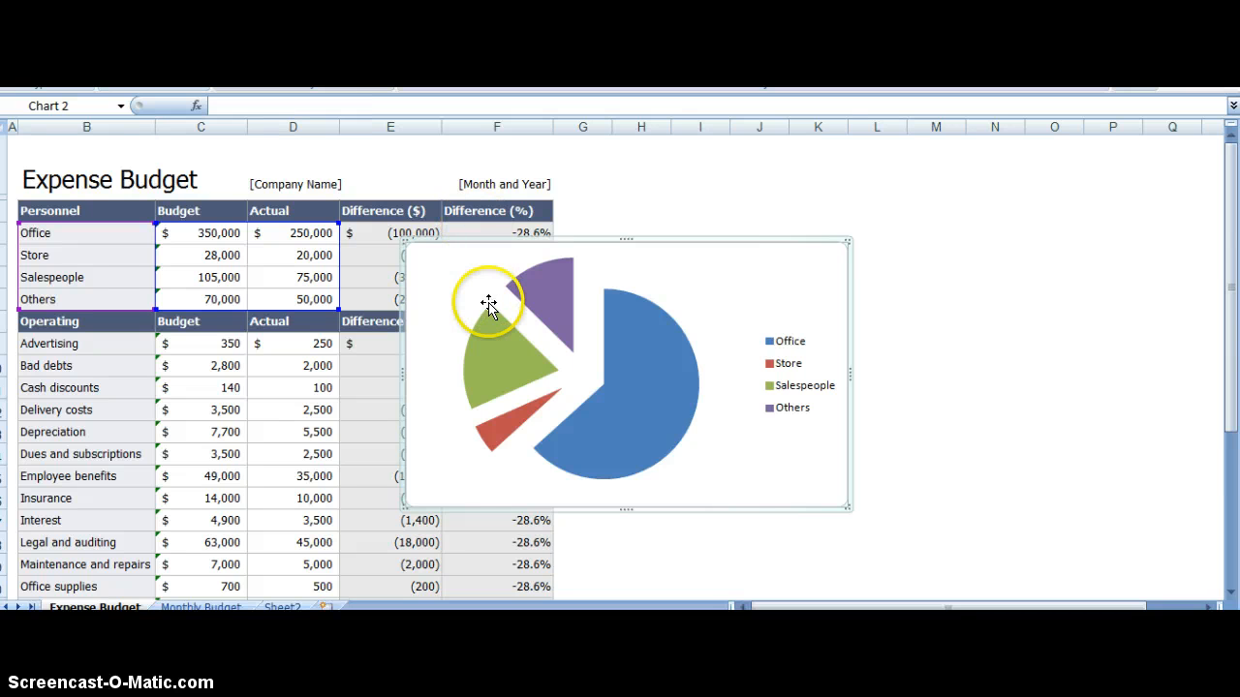
right_click(484, 378)
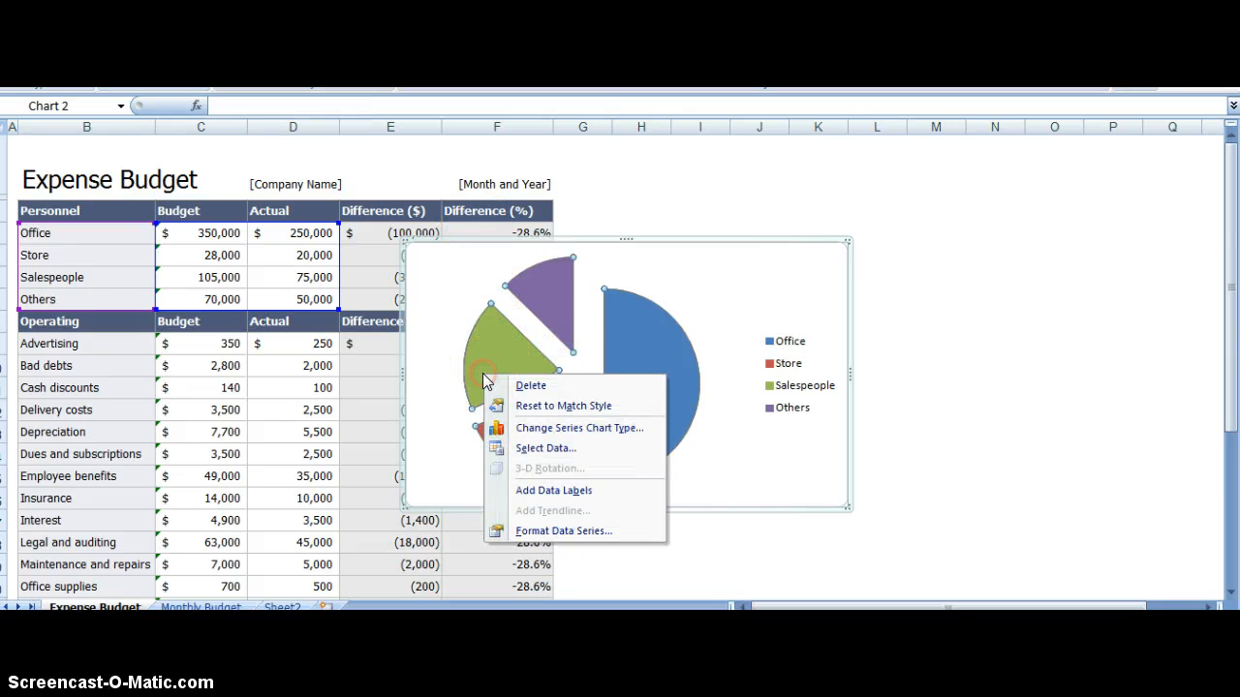
left_click(539, 489)
right_click(523, 467)
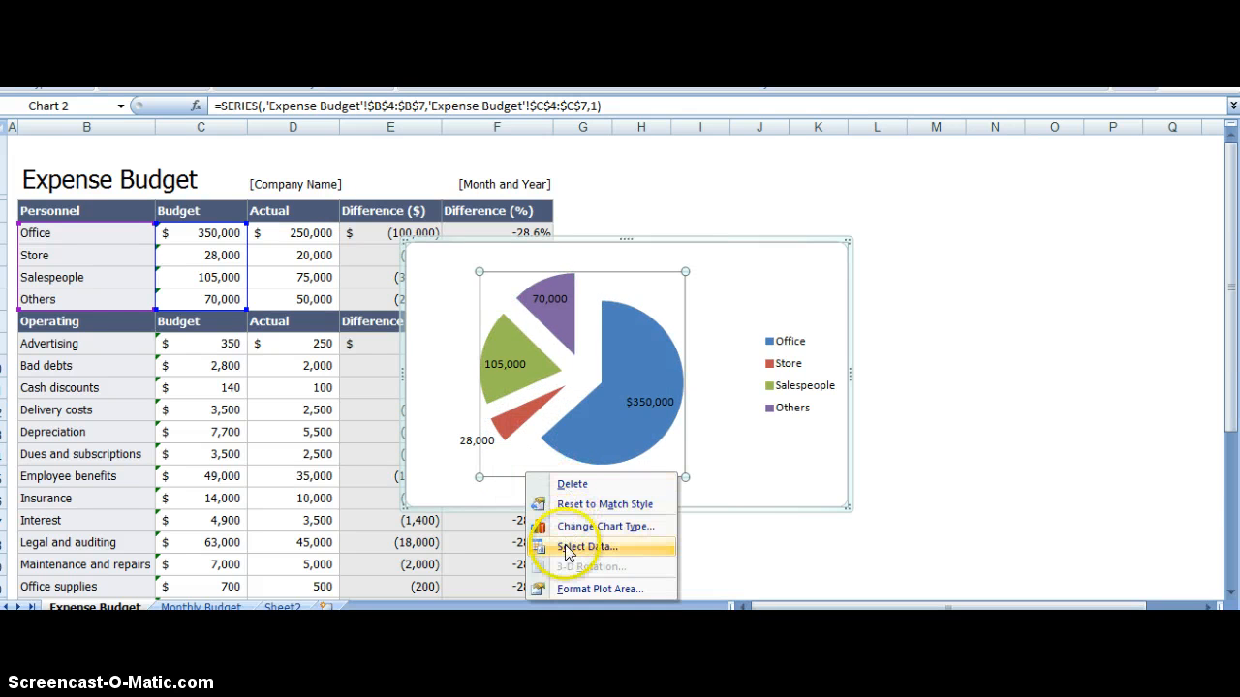
left_click(583, 590)
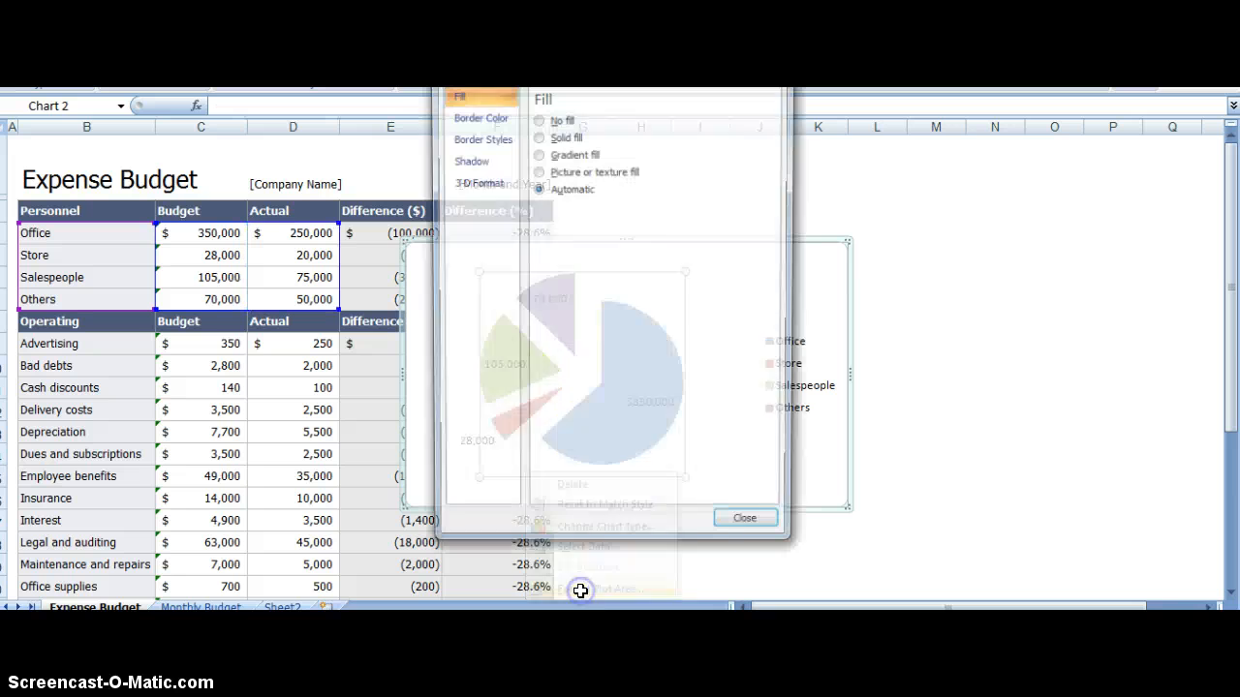
left_click(501, 142)
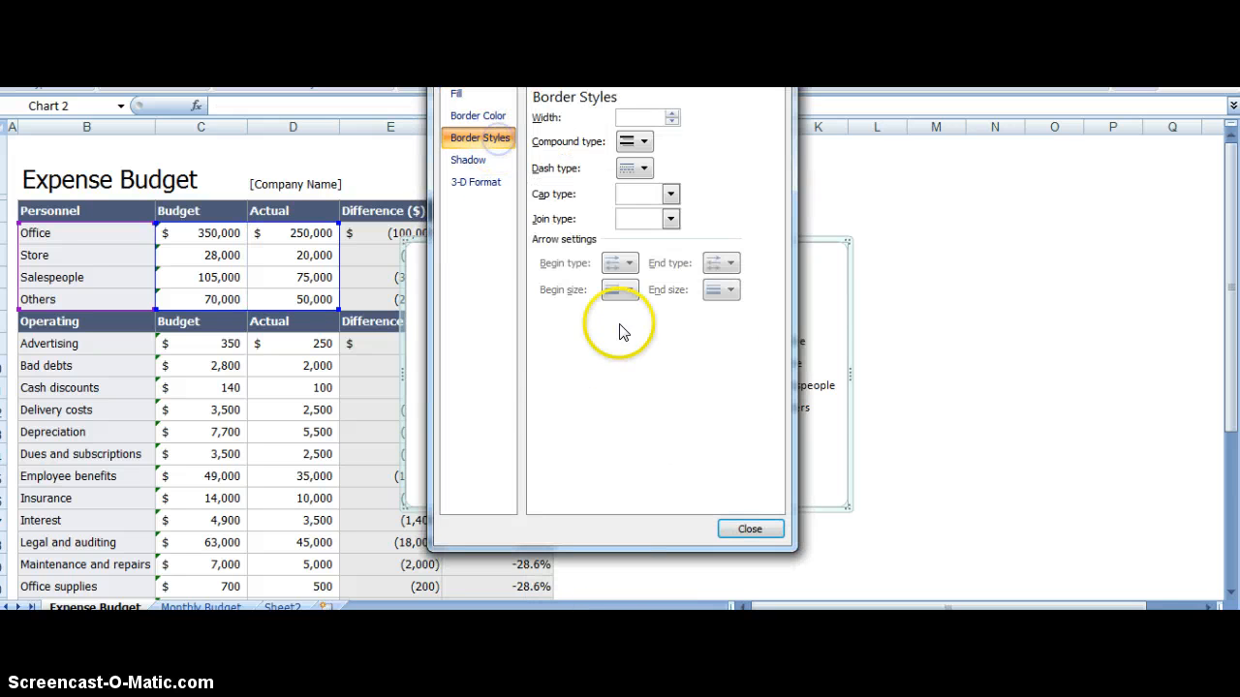
left_click(749, 530)
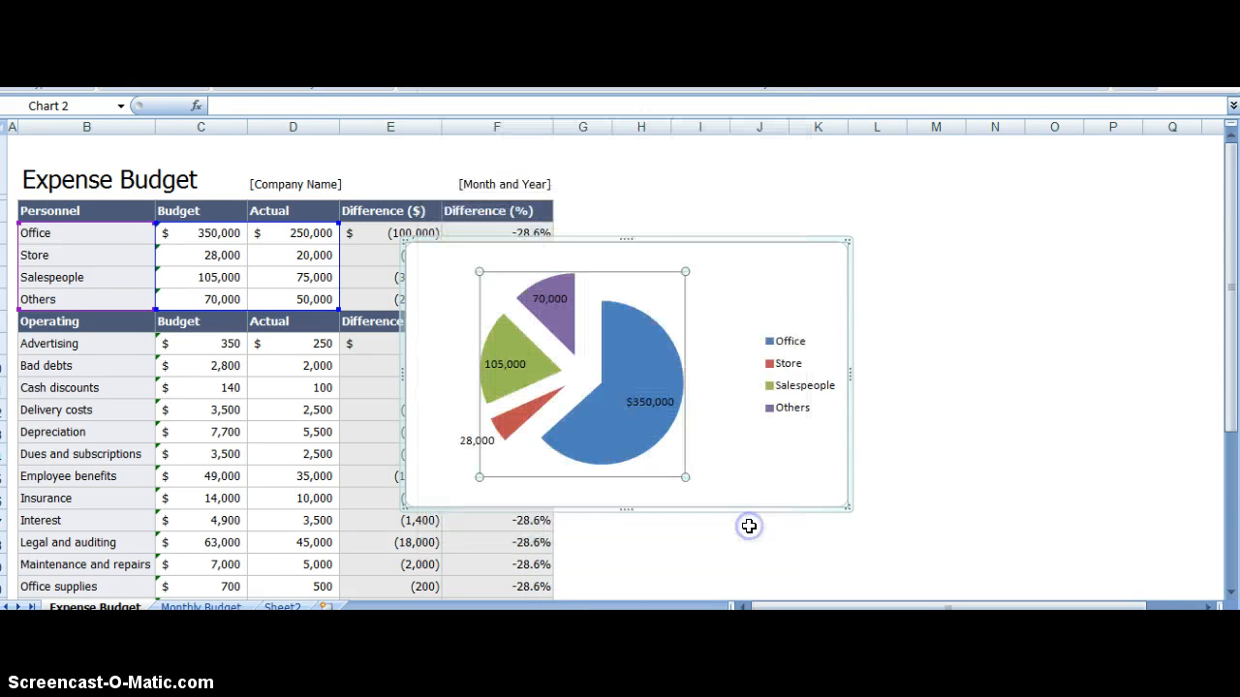
left_click_drag(654, 328, 566, 268)
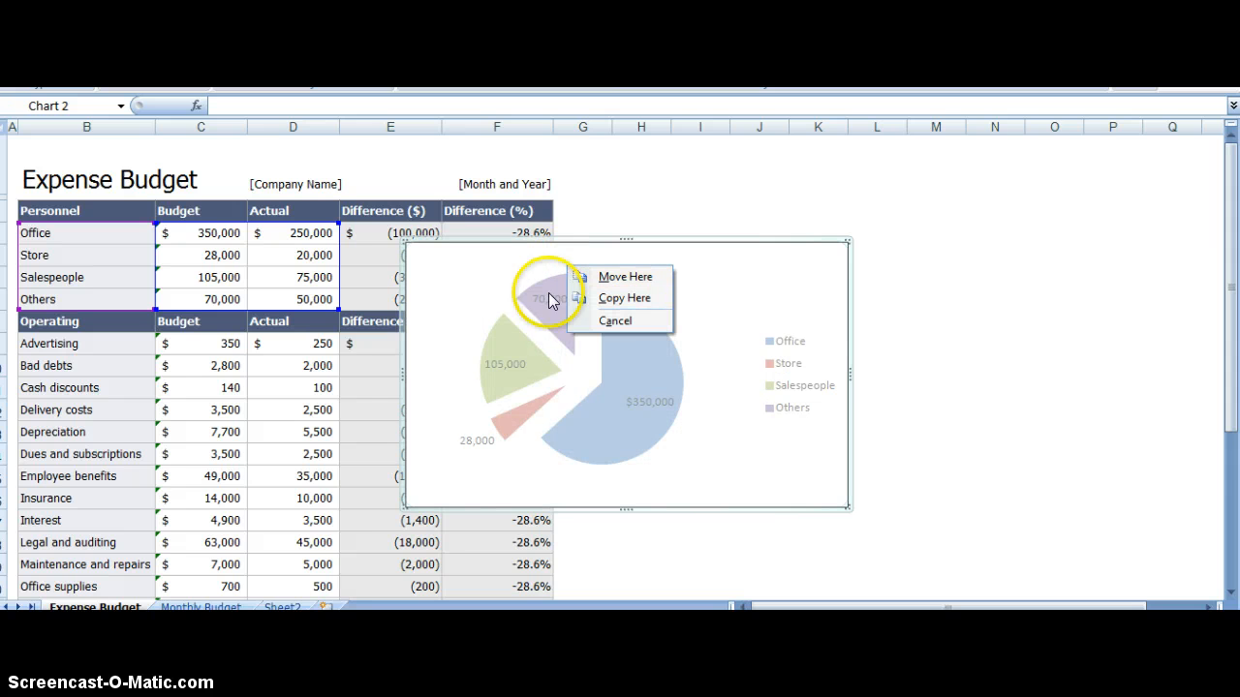
left_click(480, 295)
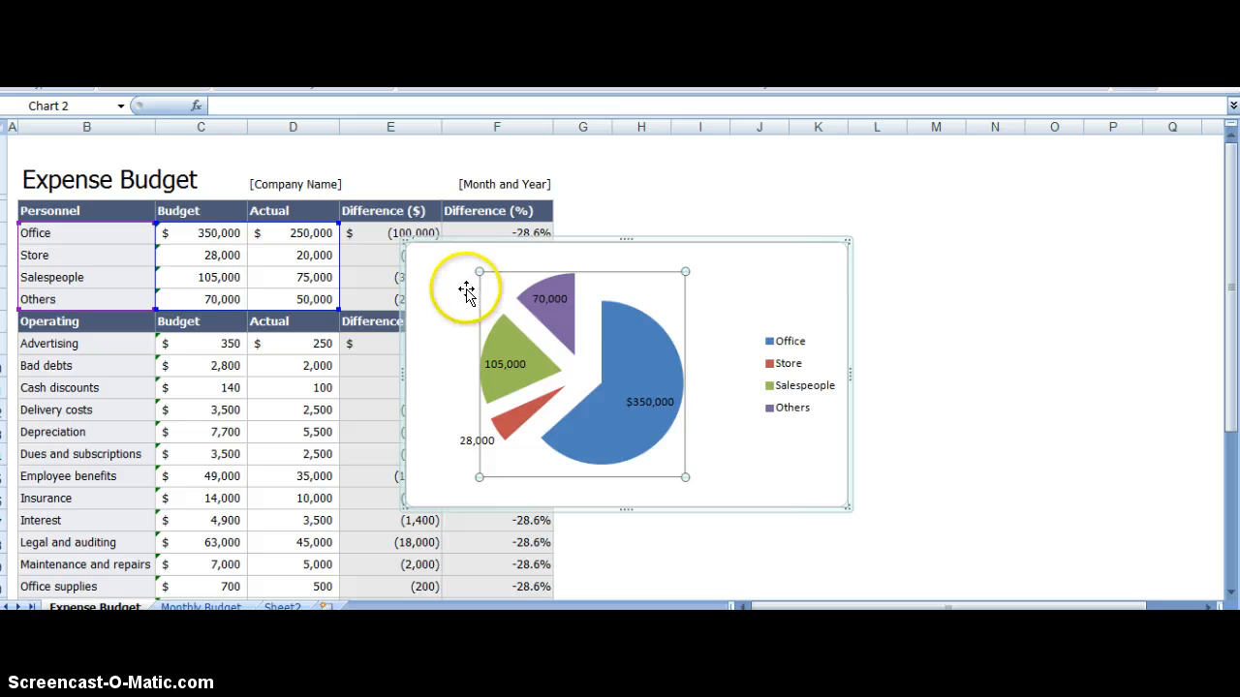
left_click_drag(456, 296, 458, 304)
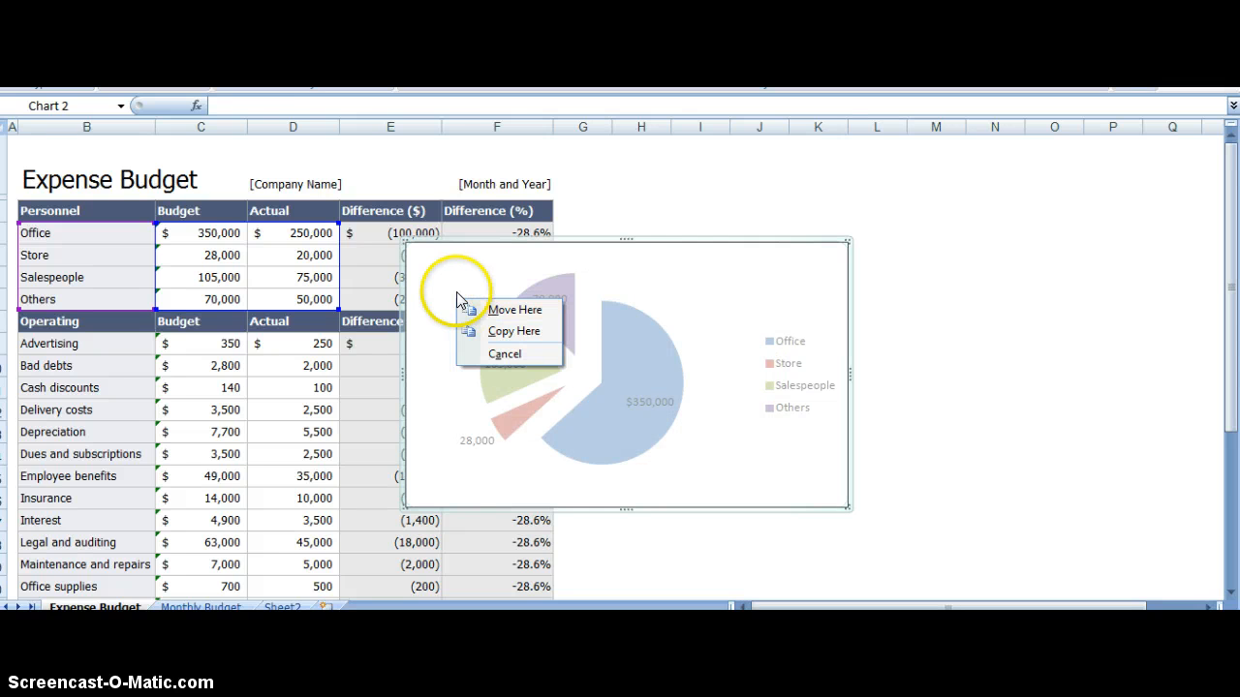
left_click(456, 289)
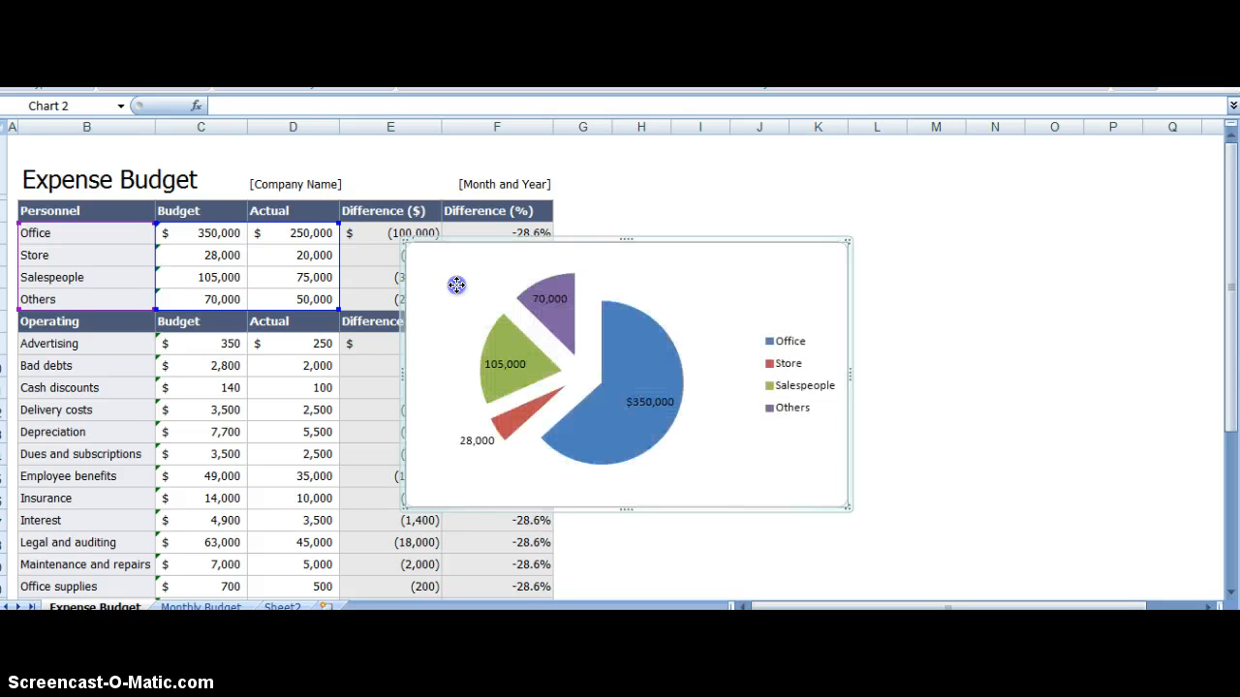
Name the first data series of the personnel pie chart "Expense Category" in the chart's data source
right_click(534, 438)
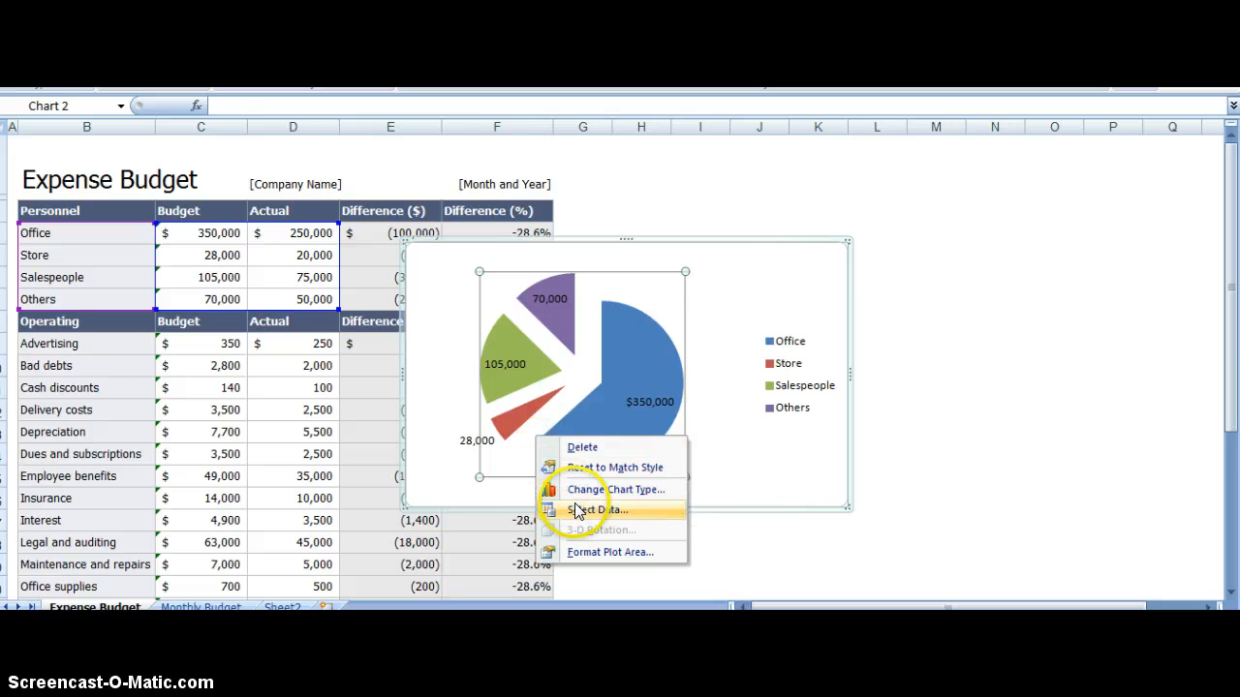
left_click(578, 510)
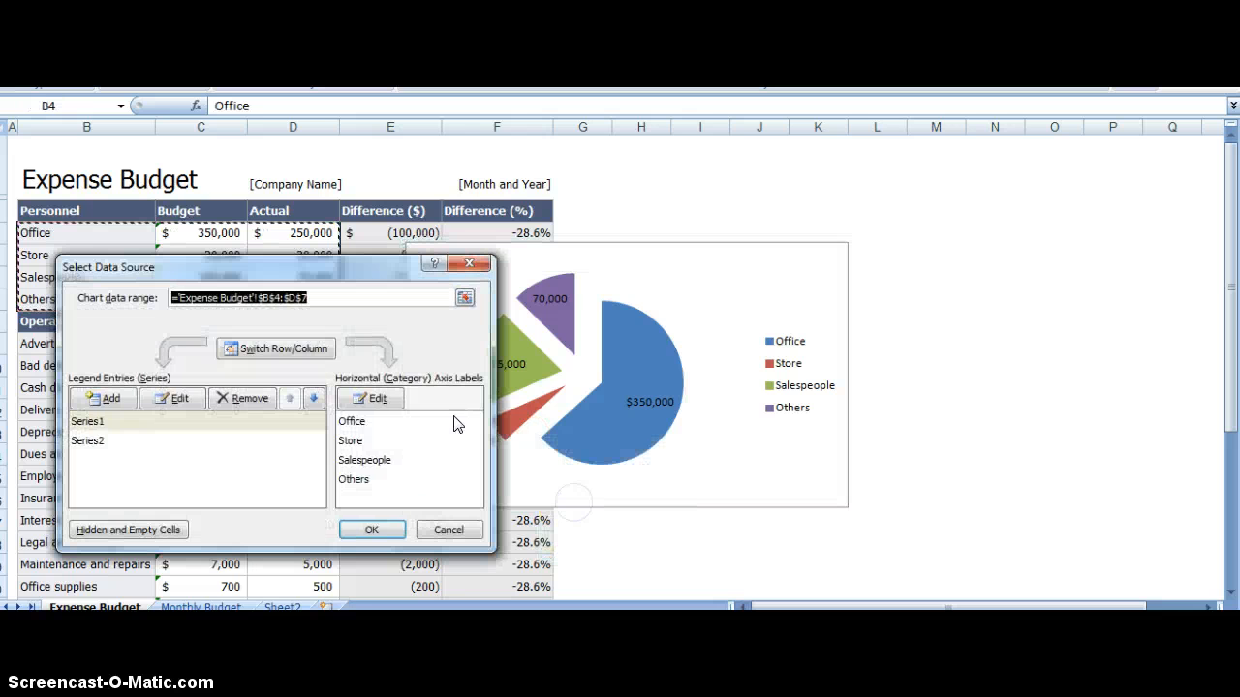
left_click(172, 401)
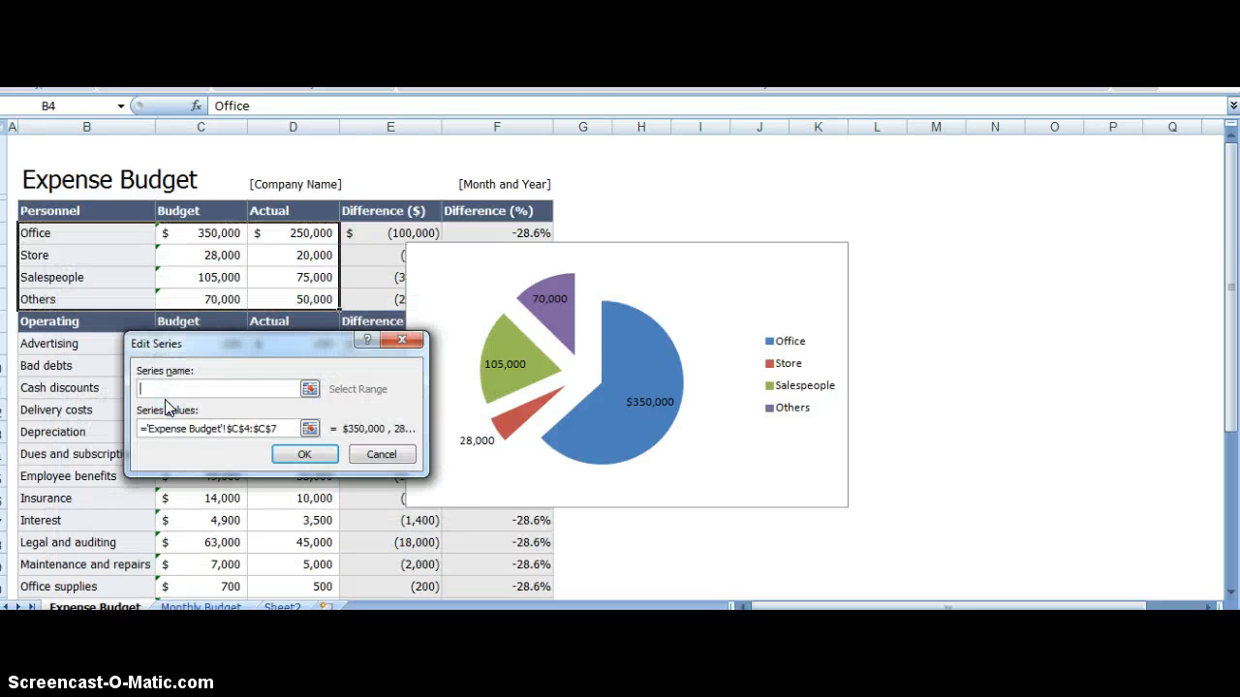
left_click(165, 401)
type("Expense Category")
left_click(304, 455)
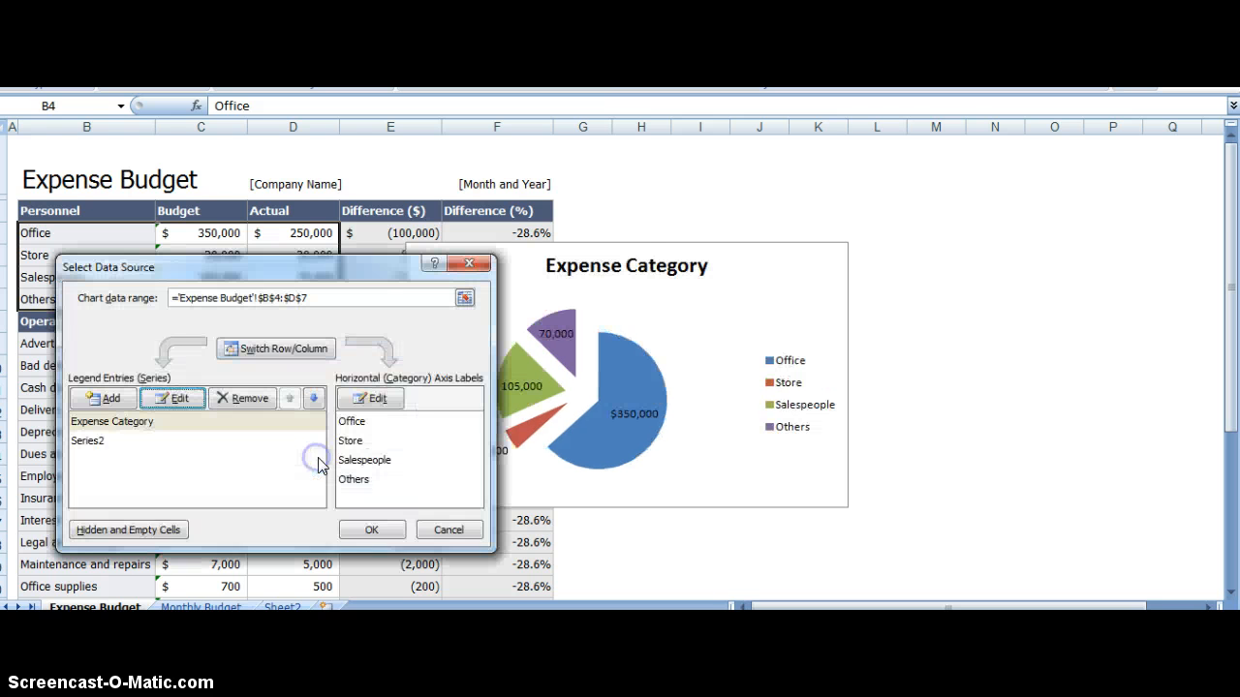
left_click(118, 442)
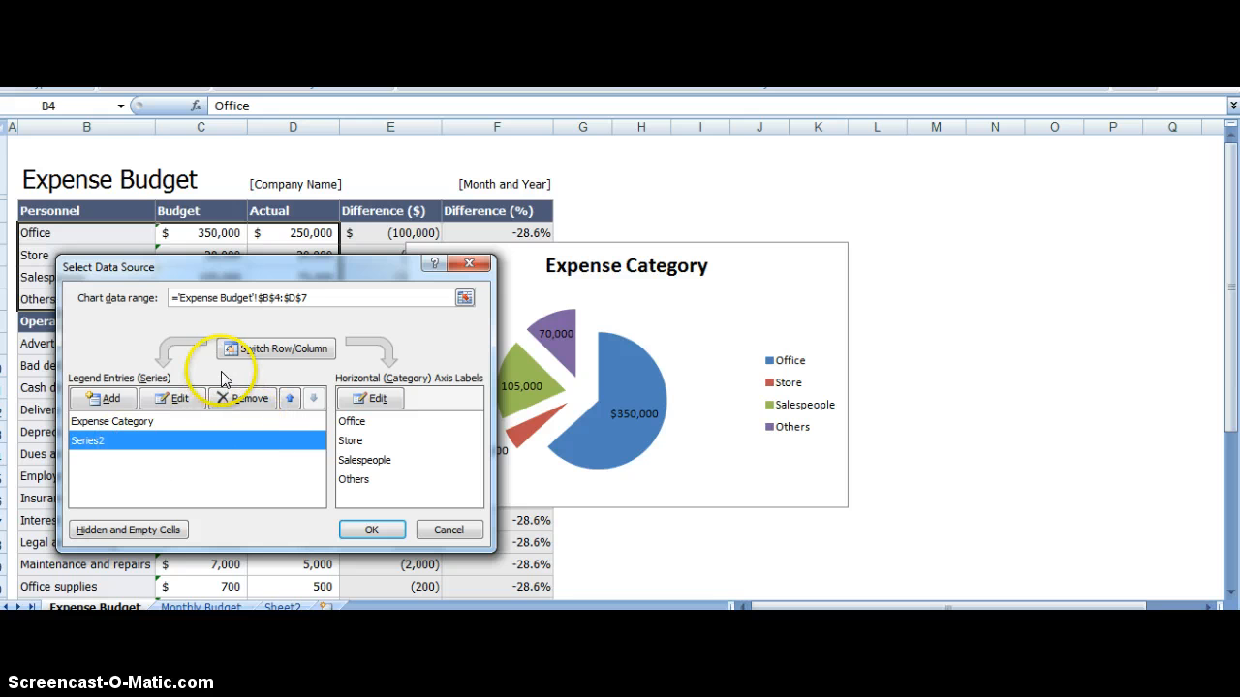
left_click(366, 524)
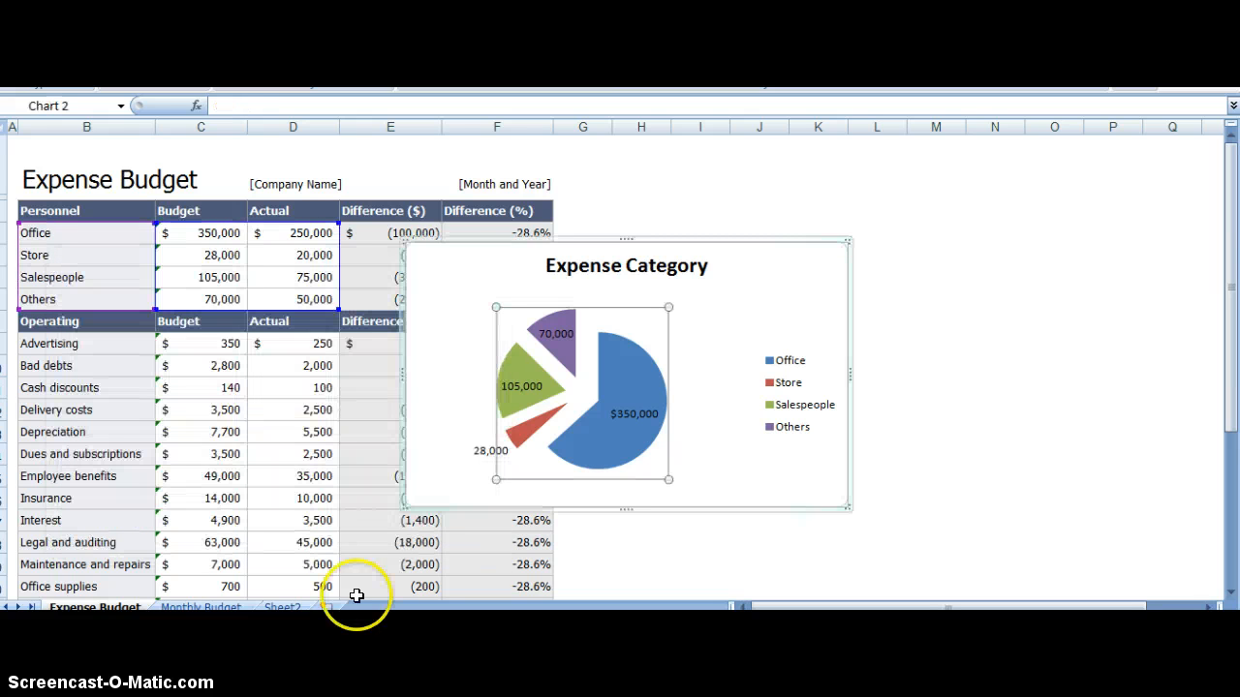